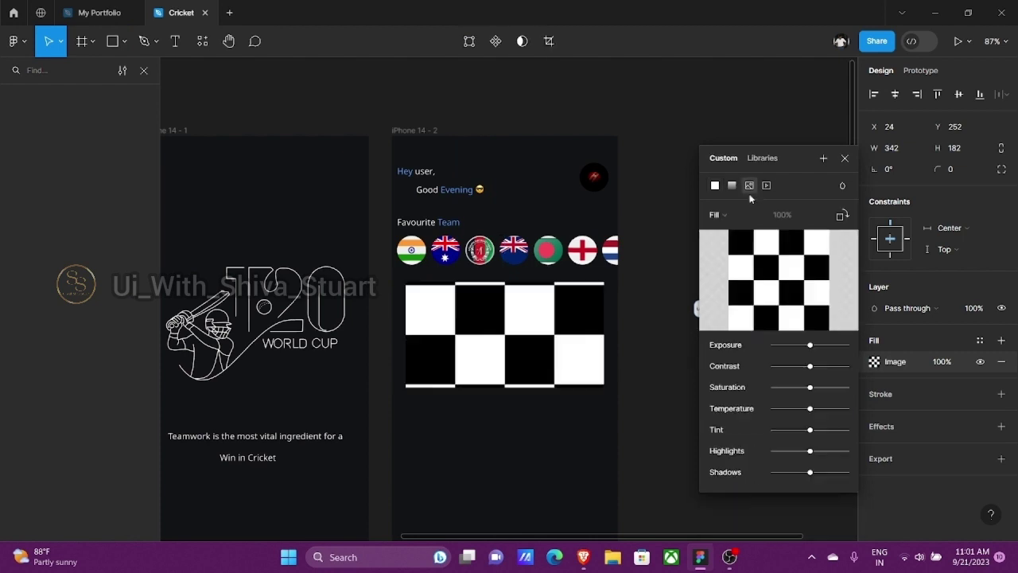
- Fill the banner rectangle with the ICC-Cricket-World-Cup-squad-All-teams image and set its corner radius to 14
left_click(778, 279)
scroll(188, 336, "up", 5)
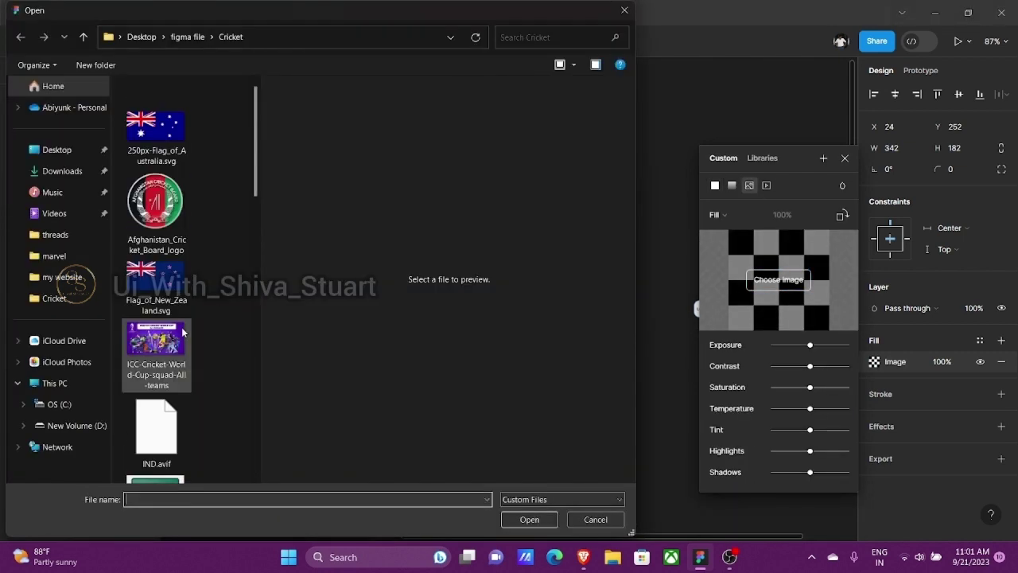
left_click(157, 338)
left_click(529, 519)
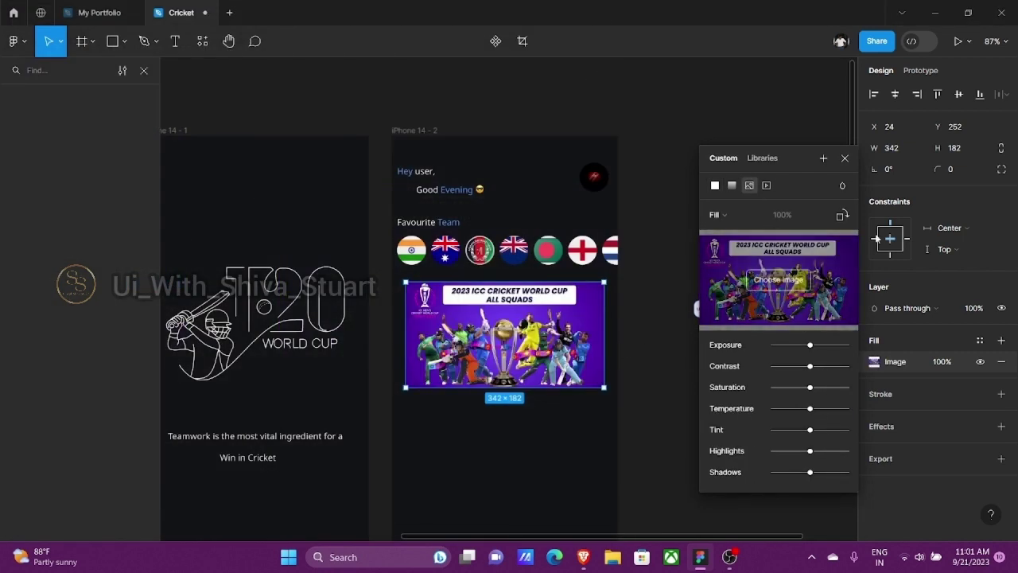
left_click(958, 169)
type("14")
key("Return")
left_click(710, 131)
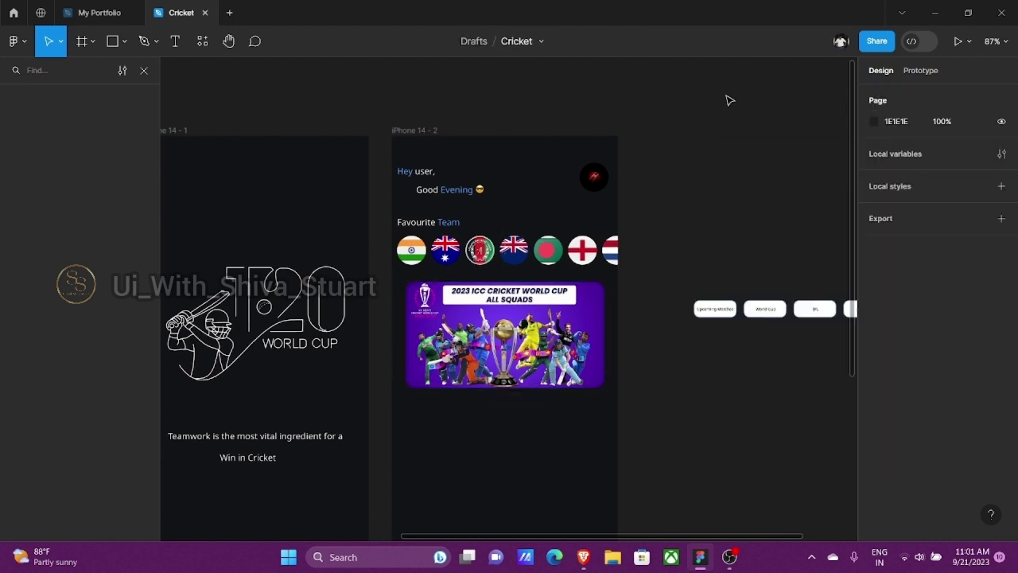
- Move the whole row of category buttons into the iPhone 14 - 2 frame, 15 below the World Cup banner
left_click_drag(659, 274, 847, 323)
left_click_drag(702, 314, 405, 411)
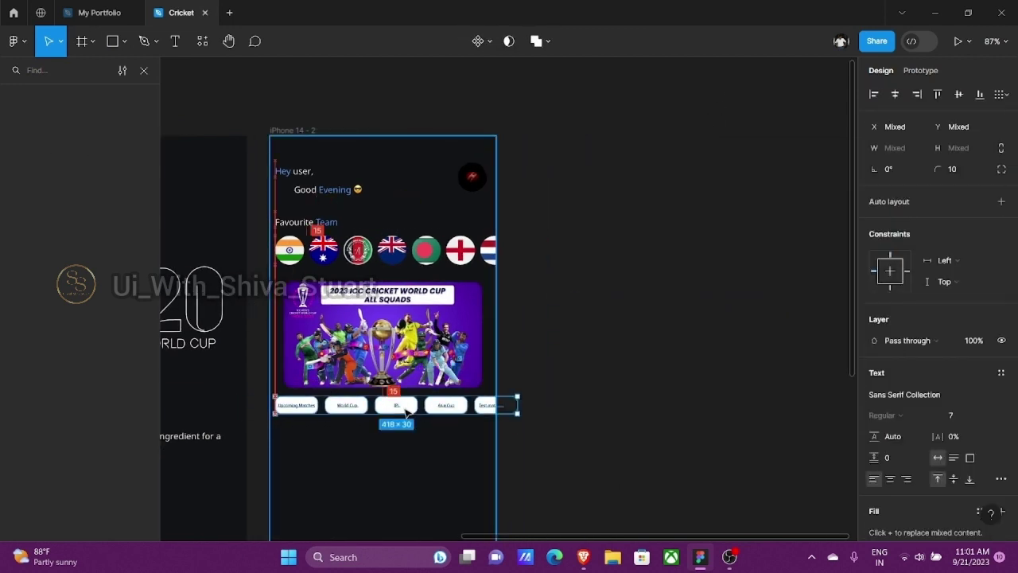
left_click(709, 390)
- Move the navigation bar frame from the iPhone 14 - 1 screen to the bottom of the iPhone 14 - 2 screen
scroll(532, 363, "down", 5)
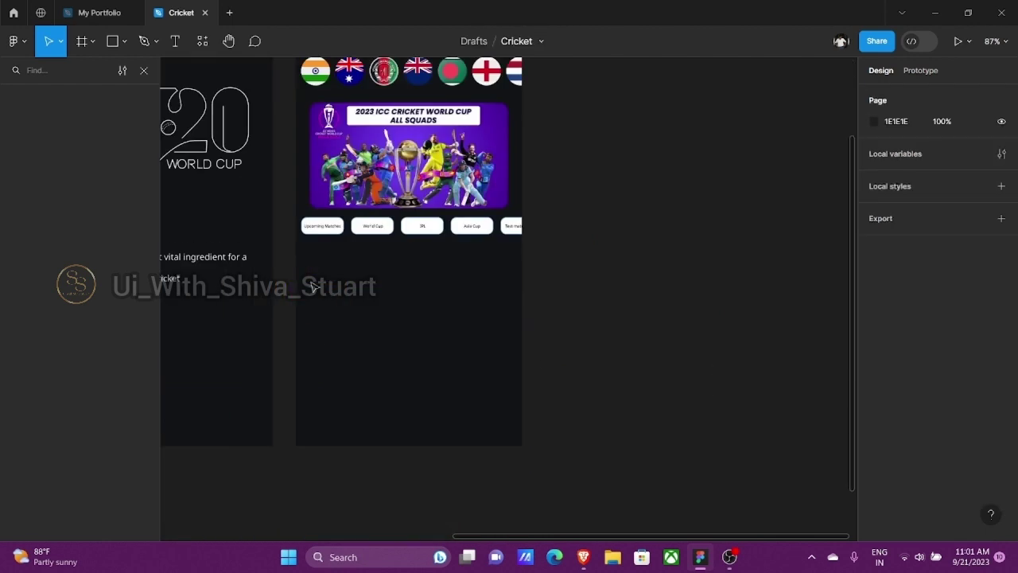
scroll(312, 287, "up", 5)
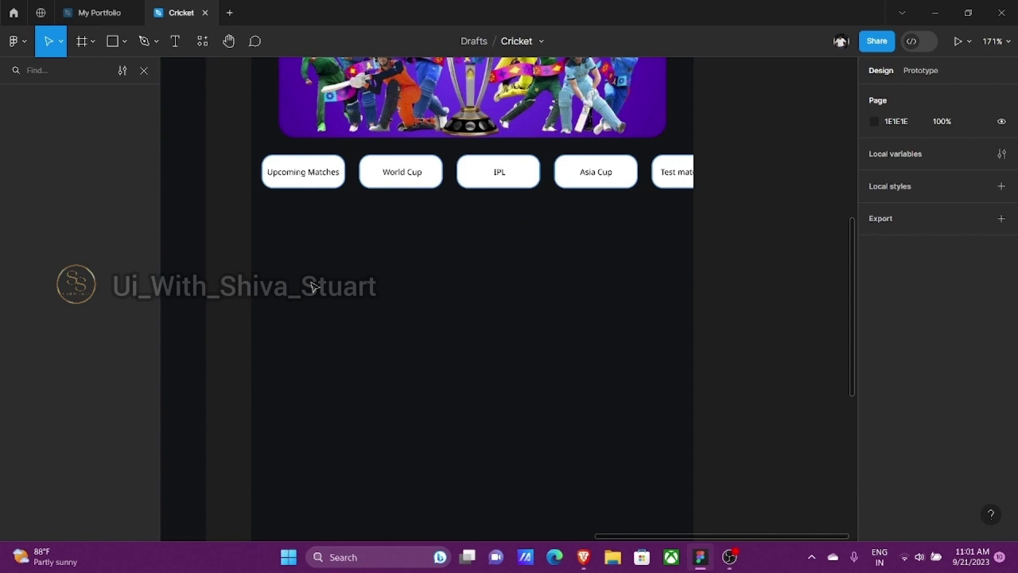
scroll(313, 287, "down", 10)
scroll(198, 191, "left", 3)
left_click(457, 253)
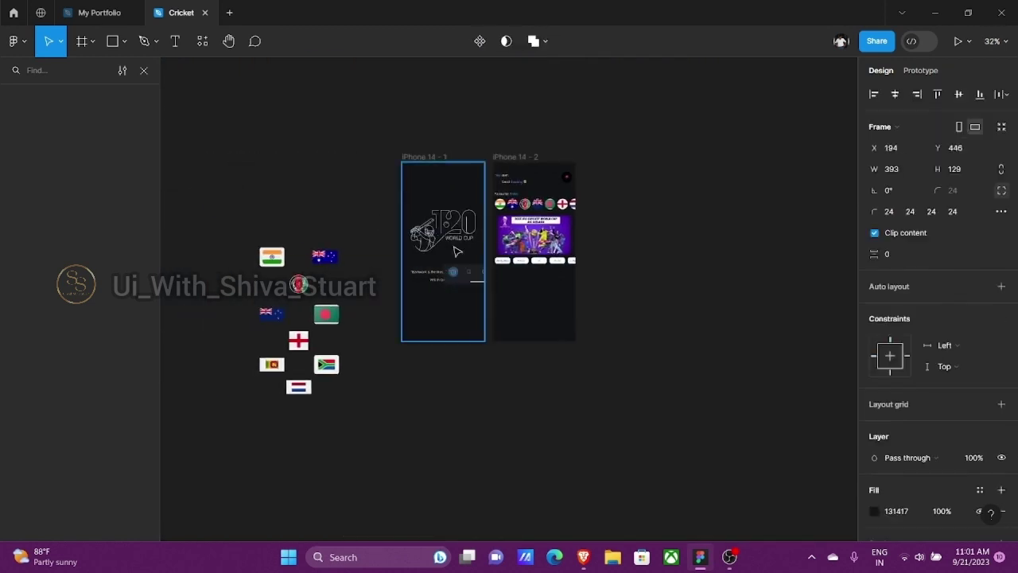
left_click_drag(461, 269, 484, 436)
scroll(552, 285, "up", 10)
scroll(543, 336, "down", 3)
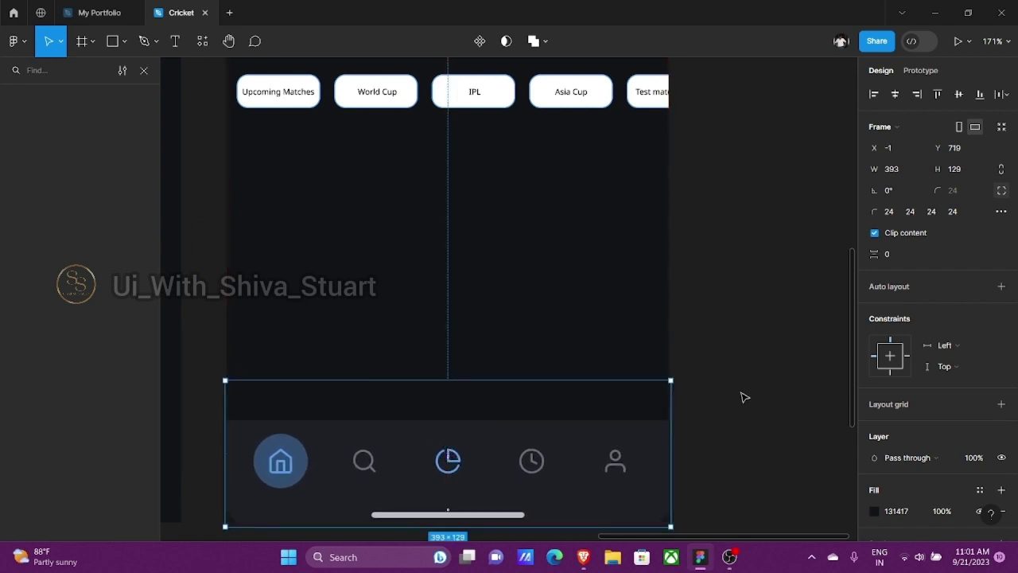
- Shorten the navigation bar from its upper edge to a height of about 94 and shift it to about X -3, Y 750
left_click_drag(541, 375, 559, 409)
left_click(768, 352)
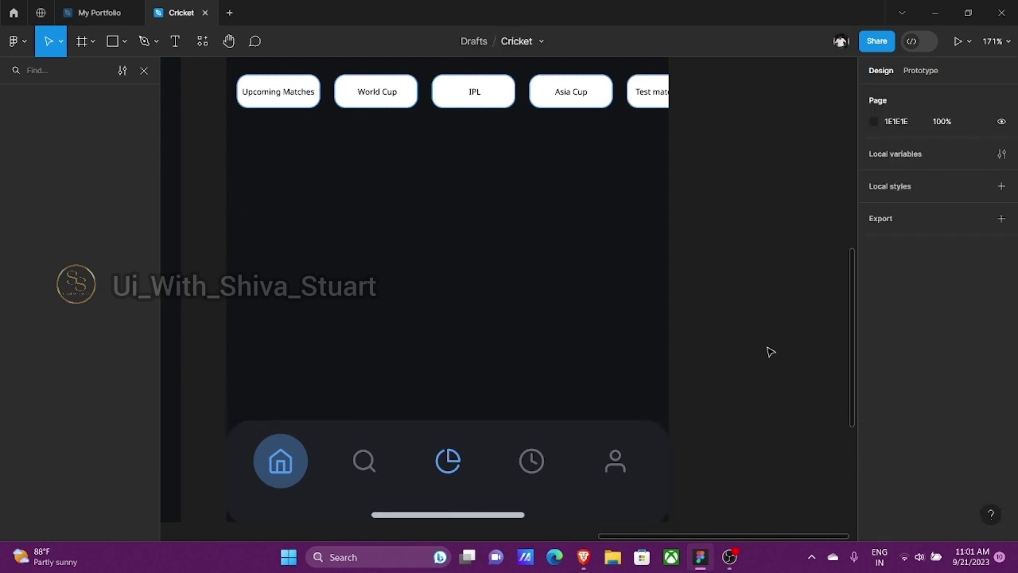
left_click(653, 454)
left_click_drag(652, 454, 650, 450)
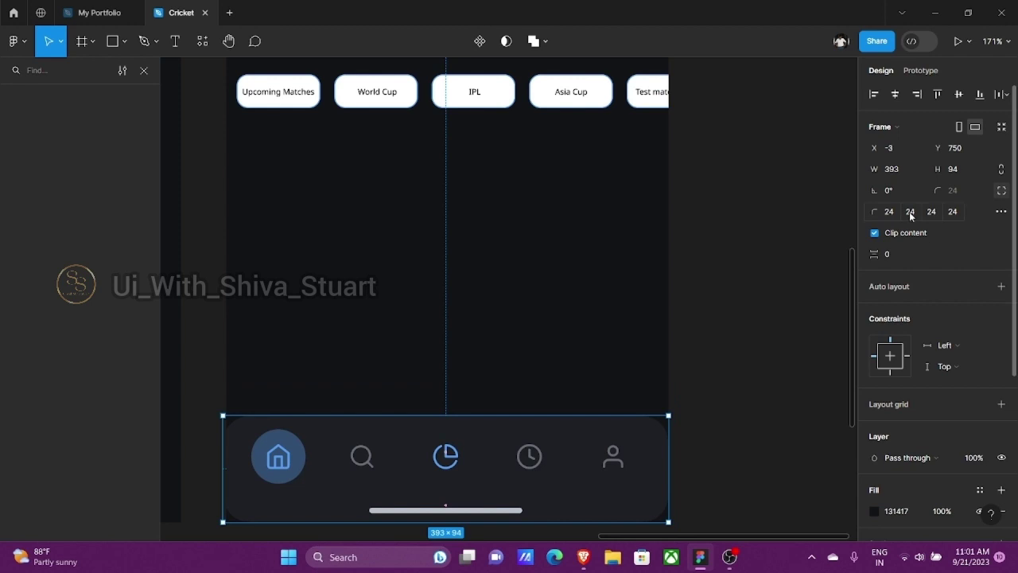
- Set the navigation bar's two bottom corner radii to 0
left_click(911, 211)
type("024")
key("Return")
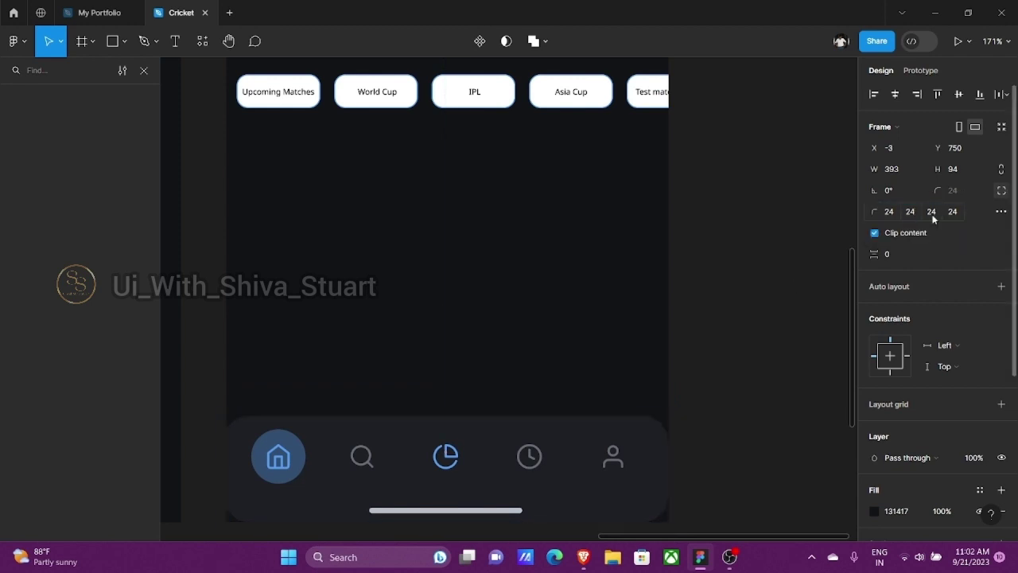
left_click(929, 212)
type("0")
key("Return")
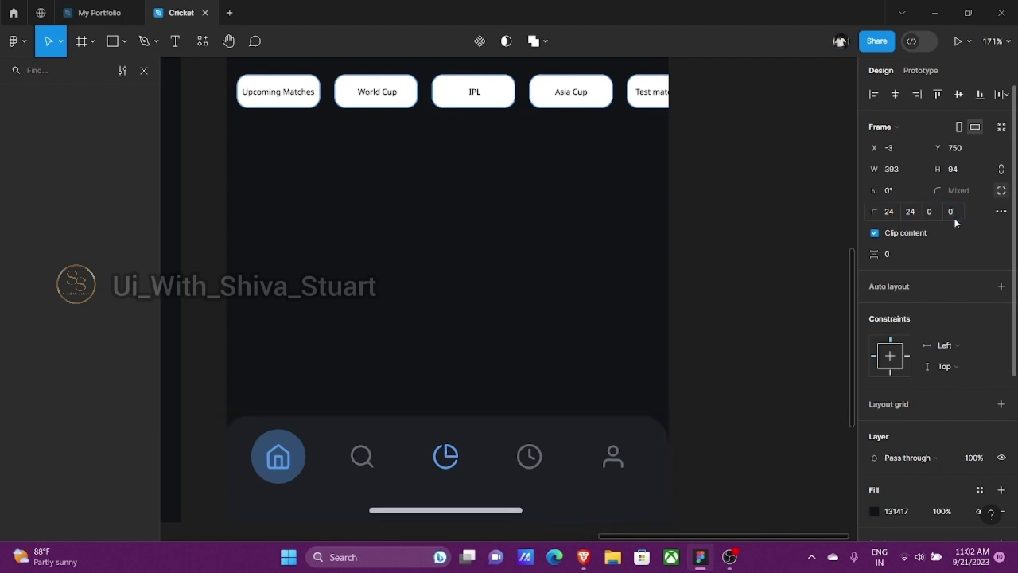
left_click(757, 273)
- Recolor the pie chart icon in the navigation bar to the document grey 676D75
left_click(430, 458)
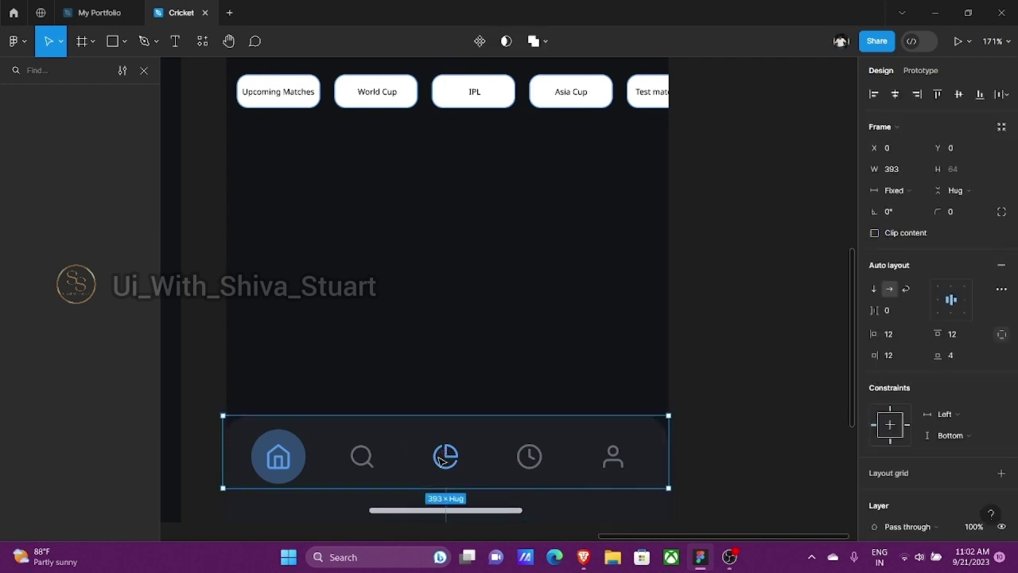
left_click(429, 457)
scroll(981, 477, "down", 3)
left_click(941, 430)
left_click(980, 426)
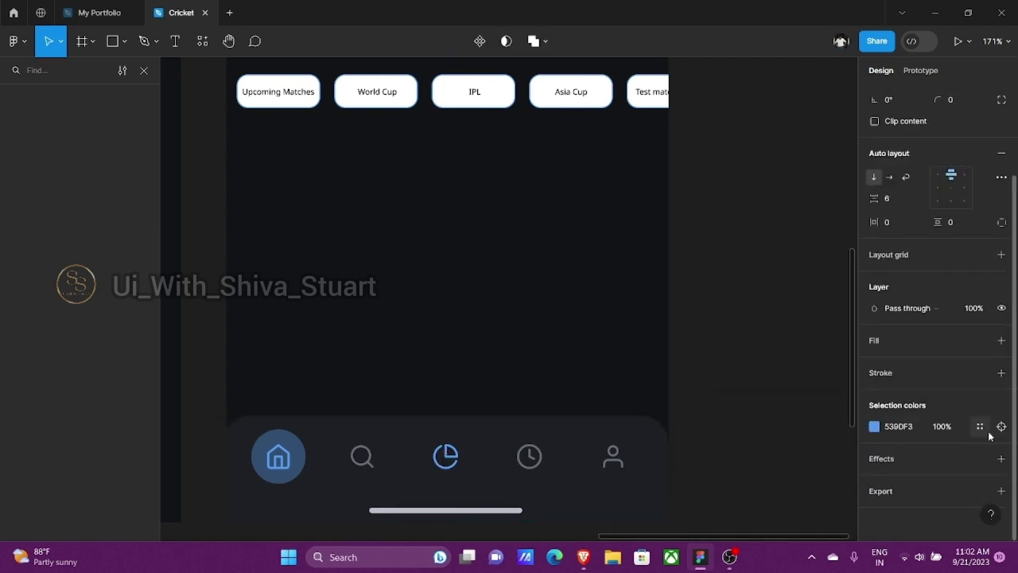
left_click(874, 426)
left_click(763, 469)
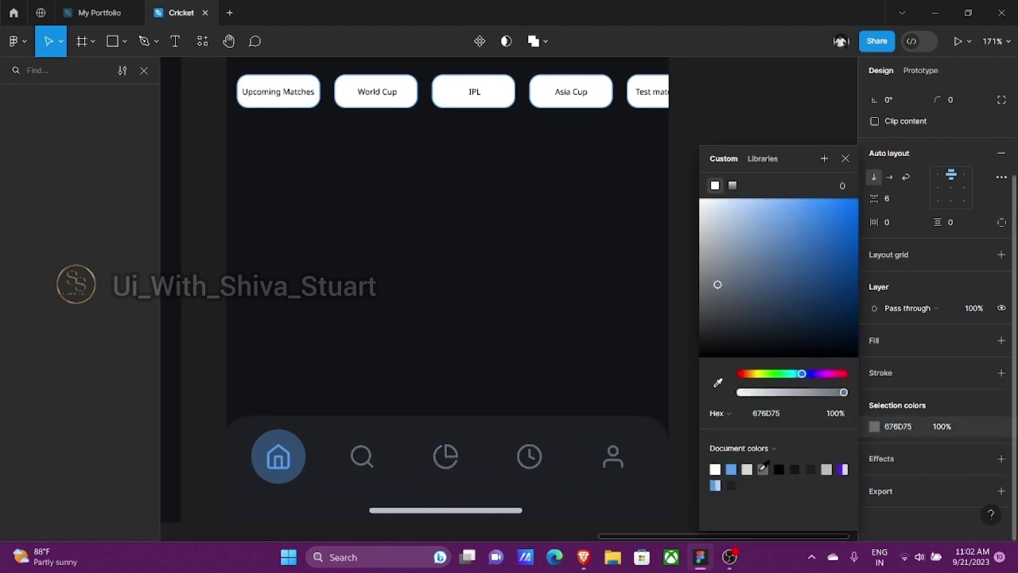
left_click(759, 132)
- Duplicate the "Upcoming Matches" label, place the copy below its button, and set its color to white FFFFFF
scroll(751, 132, "down", 3)
scroll(739, 137, "up", 3)
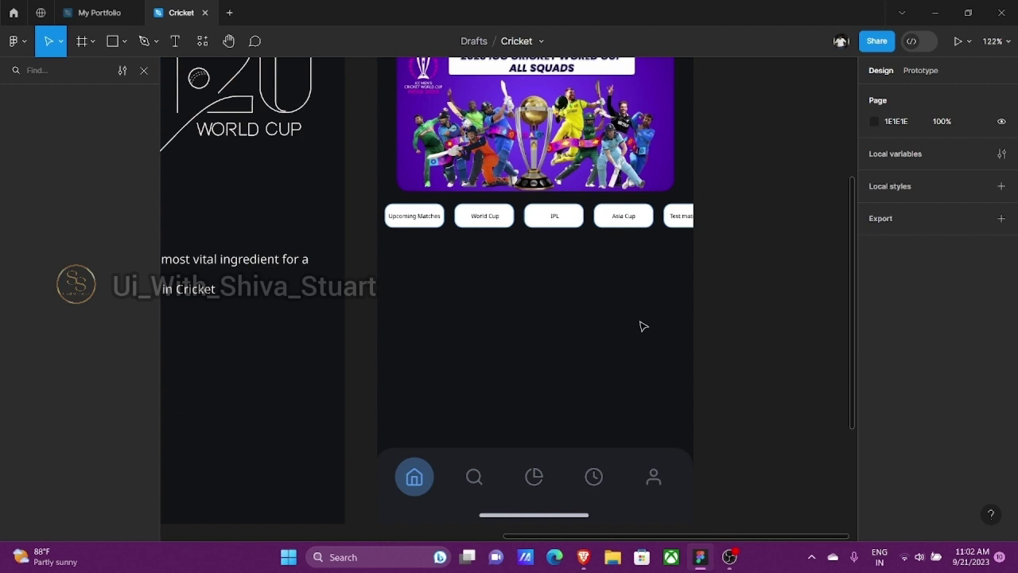
double_click(415, 217)
key("ctrl+d")
left_click_drag(418, 222, 418, 276)
left_click(897, 499)
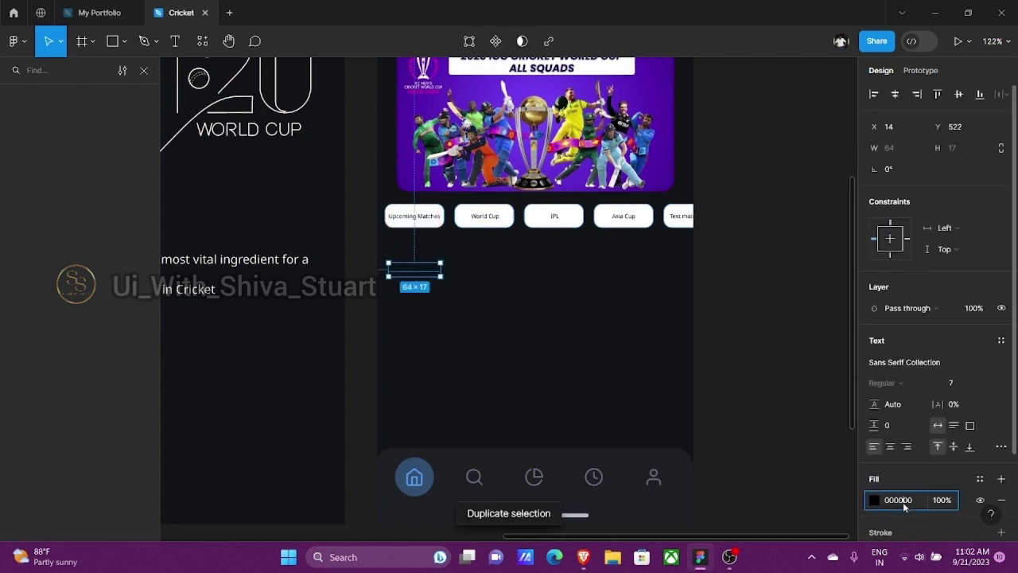
type("ffffffff")
key("Return")
left_click(738, 367)
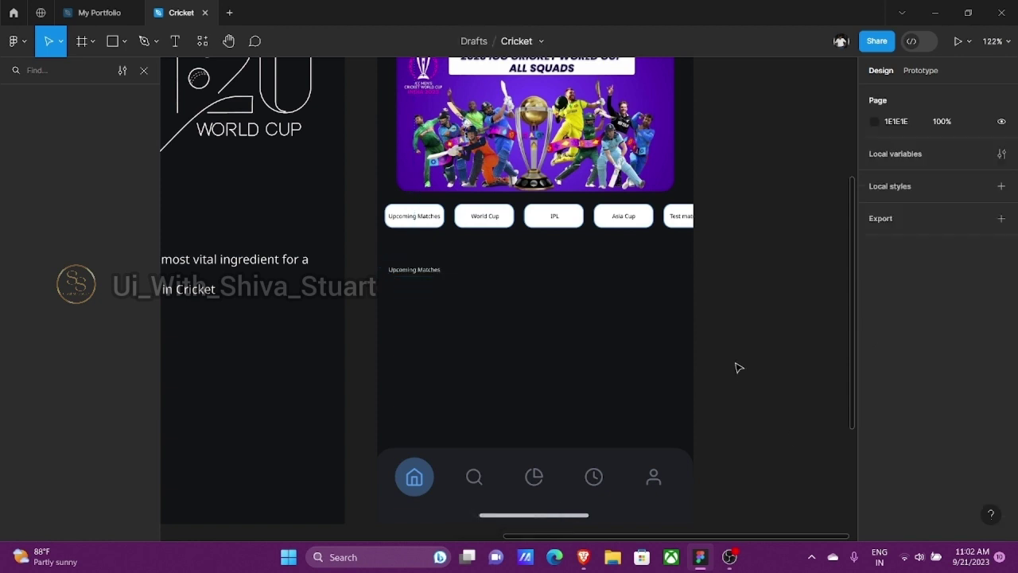
- Move the white label to about X 9, Y 500 and change its text to "World Cup 2023 Matches"
left_click(420, 271)
scroll(420, 272, "up", 5)
left_click_drag(408, 271, 409, 221)
double_click(409, 221)
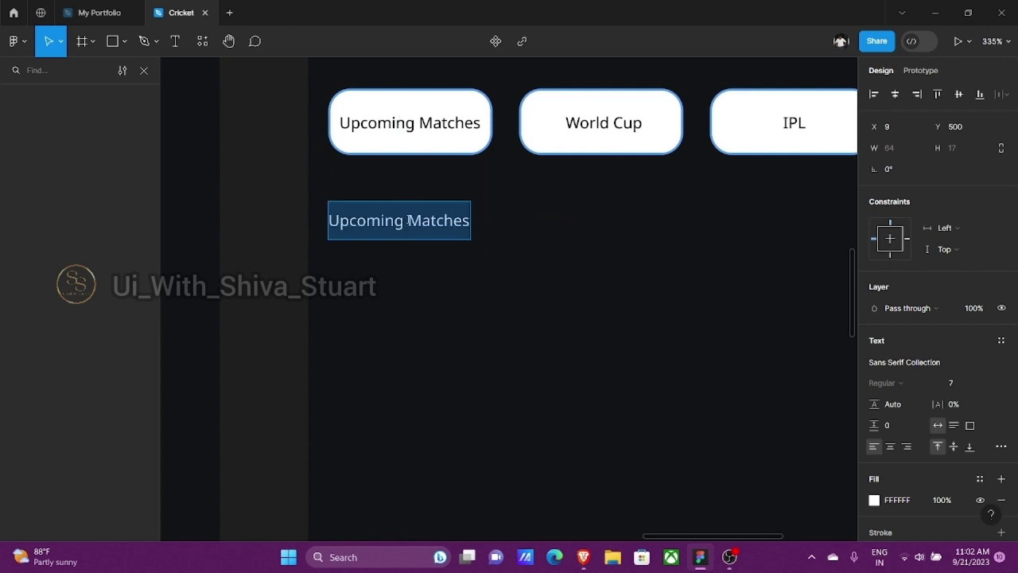
type("World")
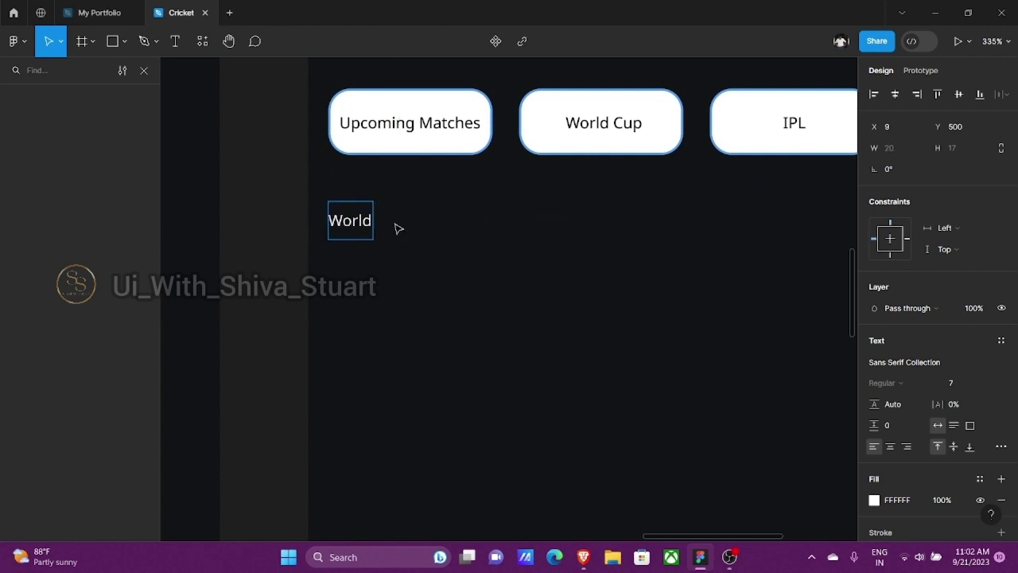
type(" Cup 2")
key("BackSpace")
type("2023")
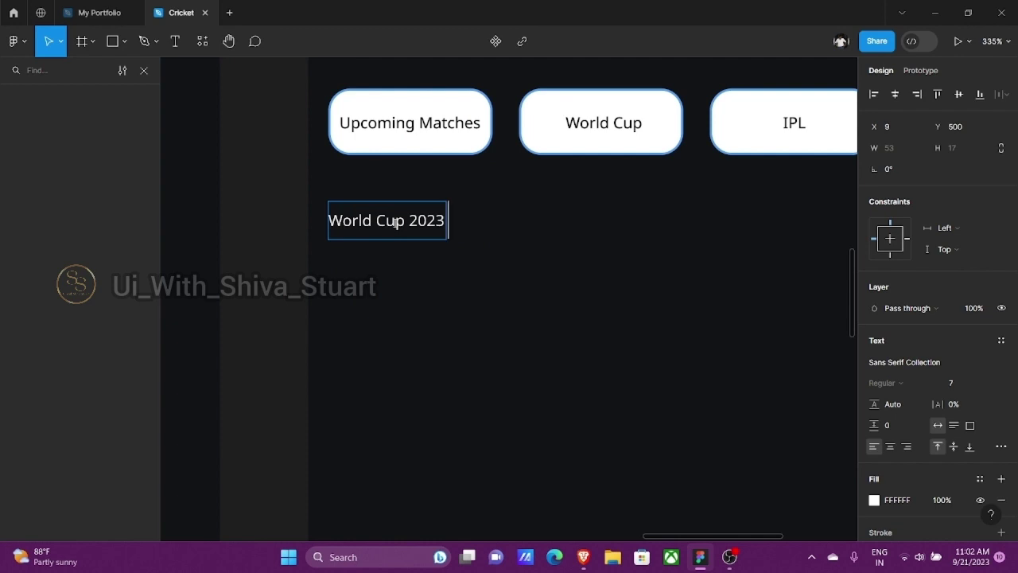
type(" Matches")
left_click(536, 291)
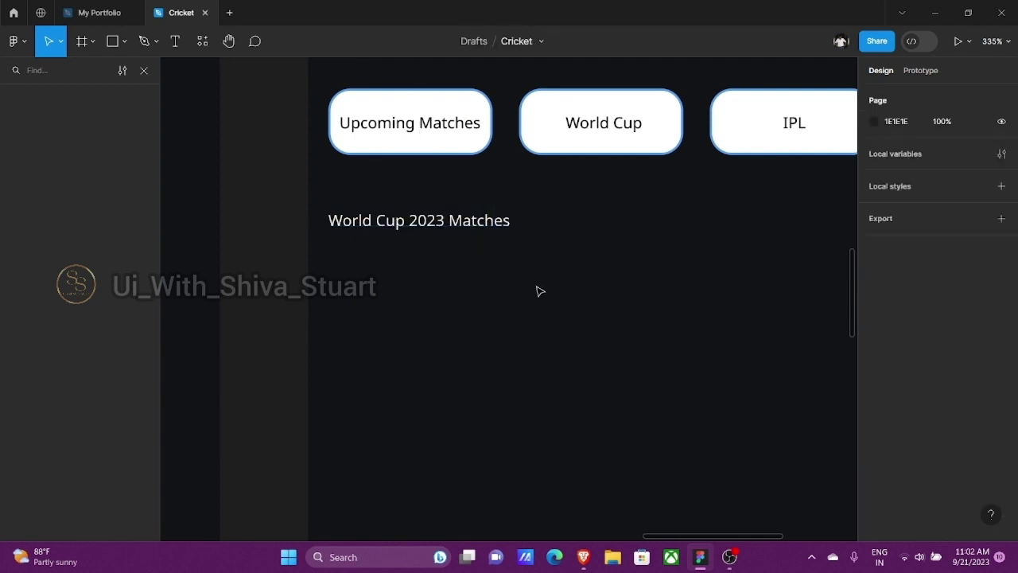
- Raise the "World Cup 2023 Matches" heading closer to the category buttons, to Y 488
scroll(537, 291, "down", 3)
left_click(448, 241)
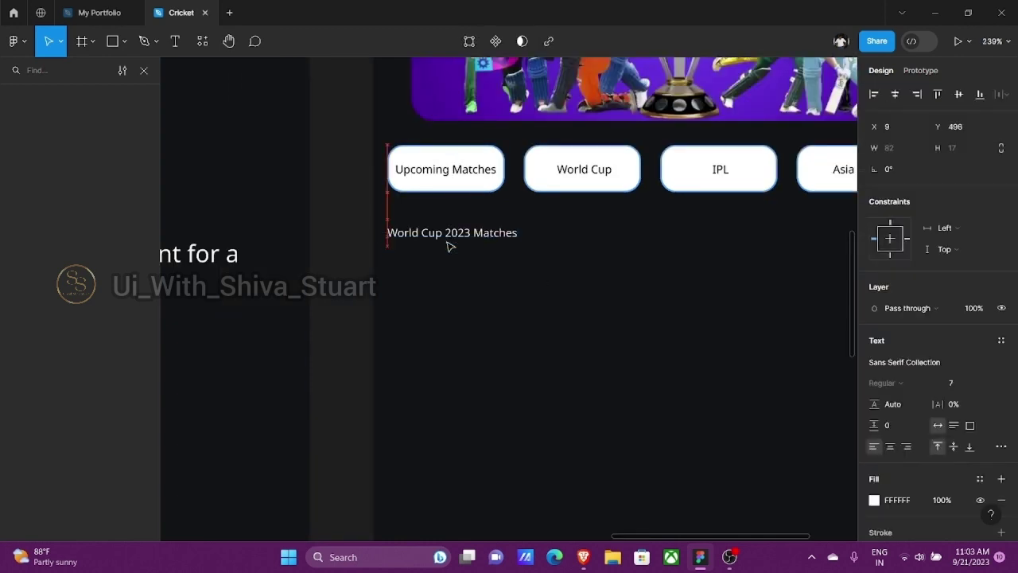
key("Up")
key("Up")
key("Up")
key("Up")
key("Up")
key("Up")
key("Up")
key("Up")
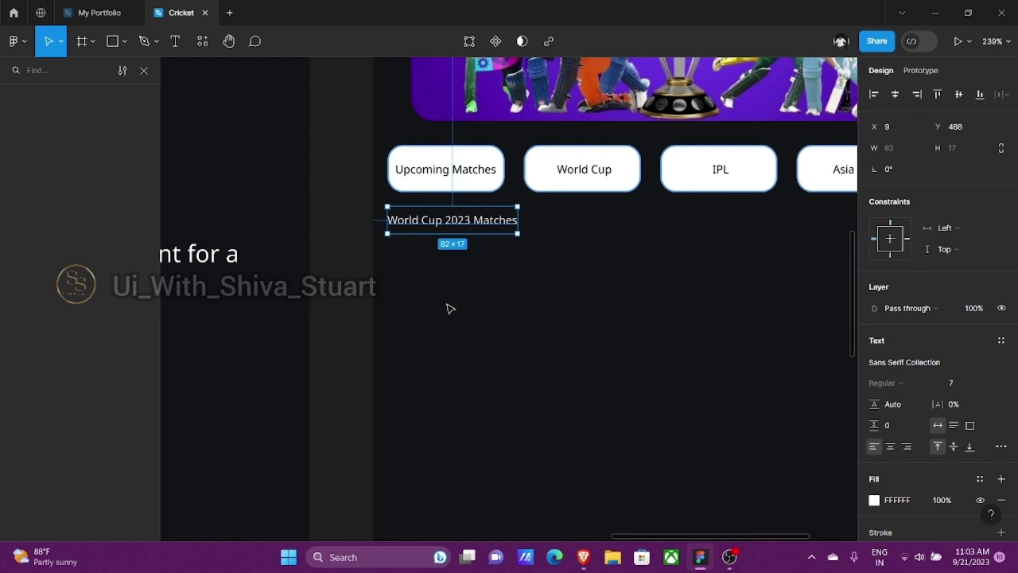
- Draw a match card rectangle about 317 × 67 under the "World Cup 2023 Matches" heading and center it horizontally in the screen
left_click(465, 318)
key("r")
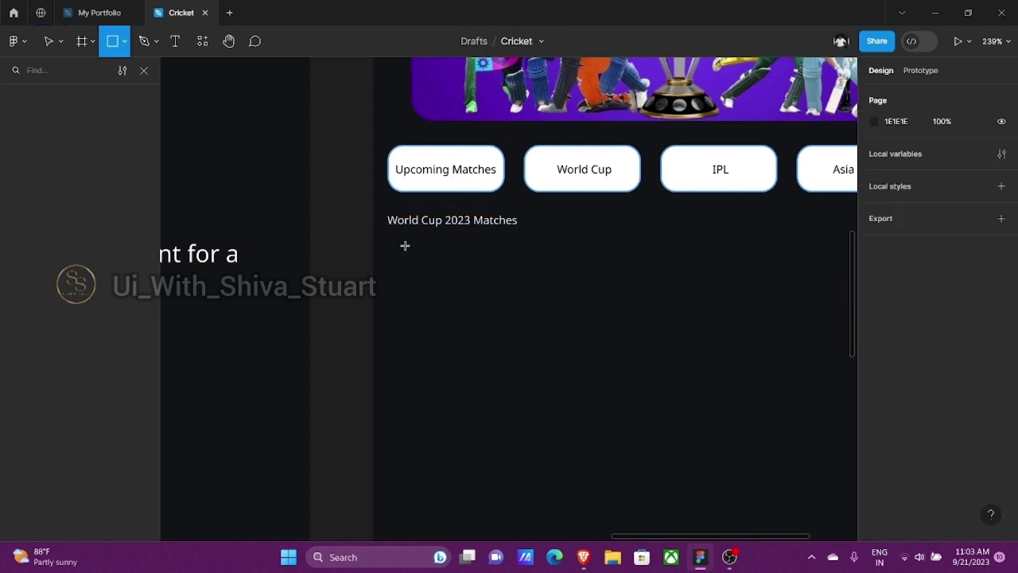
left_click_drag(409, 241, 796, 346)
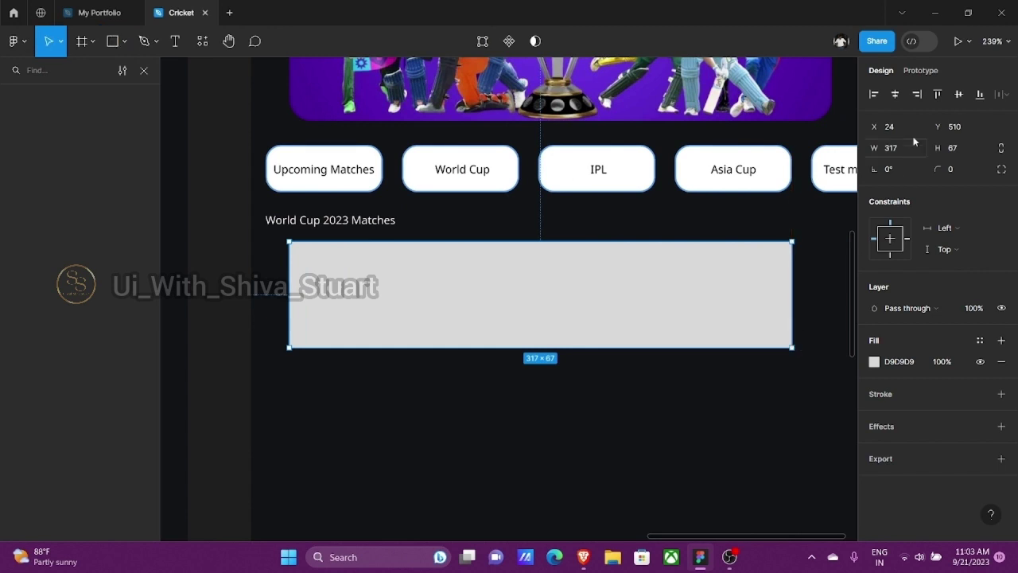
left_click(895, 94)
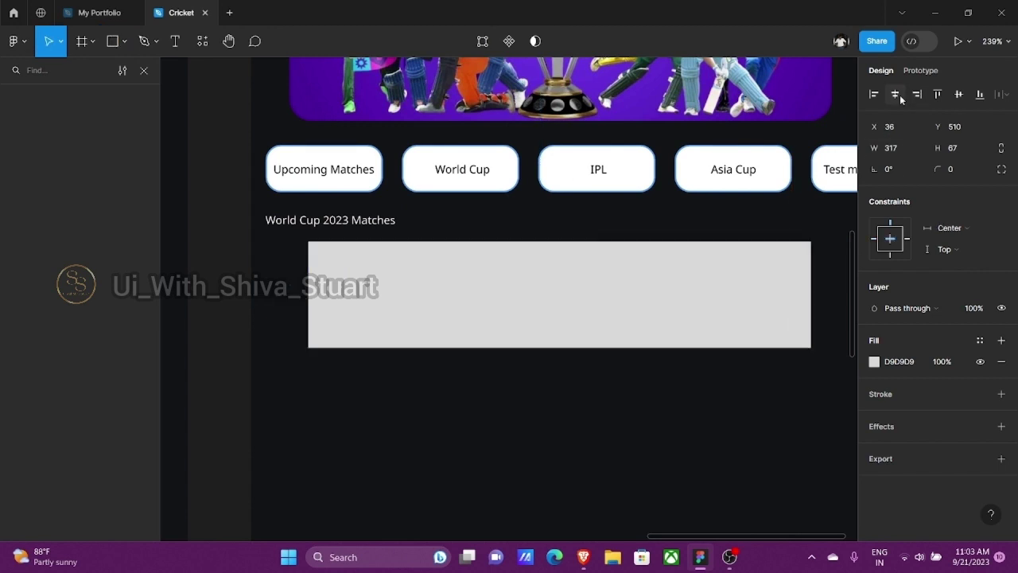
- Style the match card with a white FFFFFF fill, a blue 539DF3 inside stroke of 1, and rounded corners
left_click(891, 362)
type("fff")
key("Return")
left_click(1001, 394)
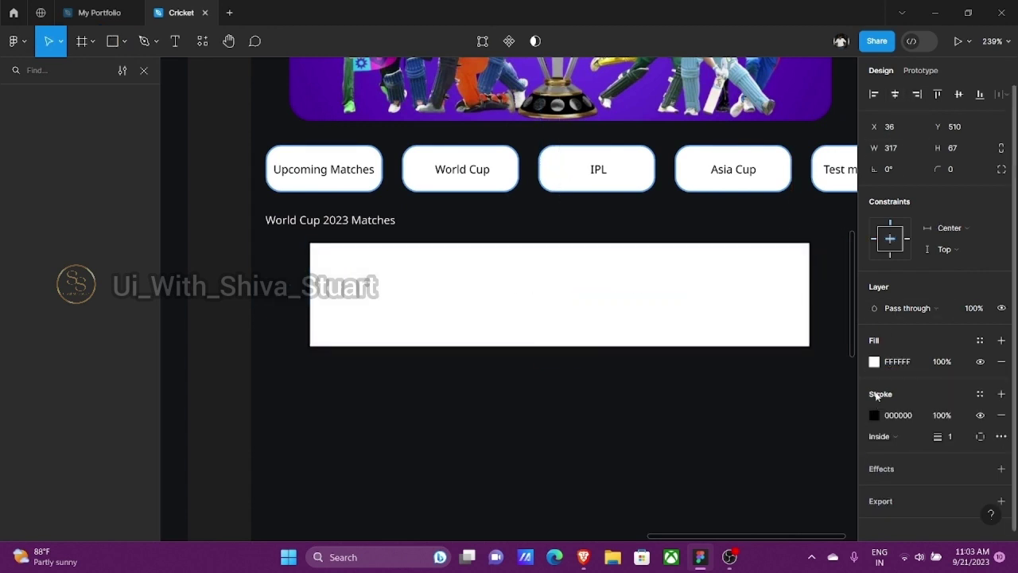
left_click(874, 411)
left_click(621, 426)
left_click(681, 331)
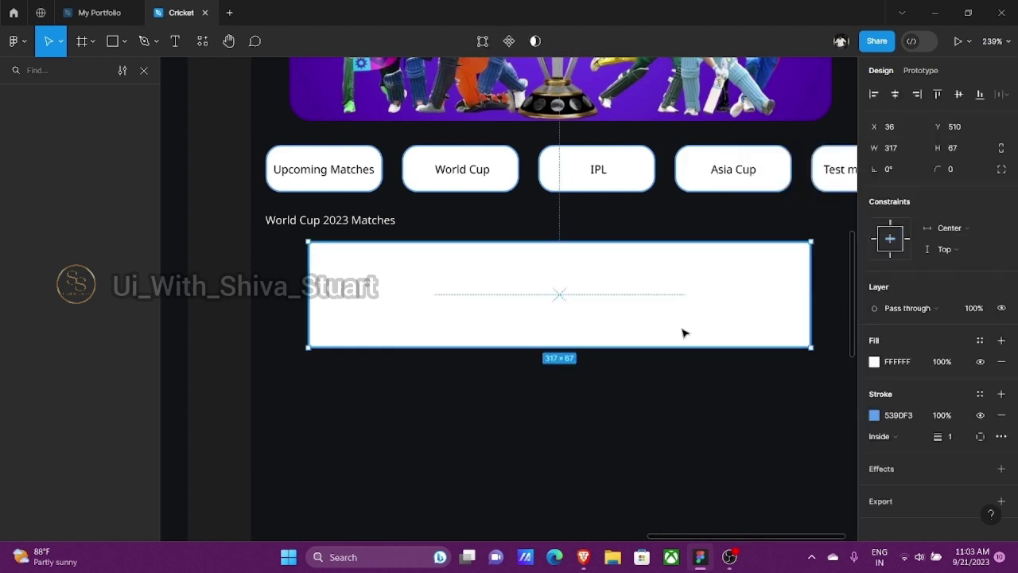
left_click_drag(937, 169, 18, 168)
- Add a text layer reading "Thu, 5 Oct" below the match card
key("t")
left_click(561, 414)
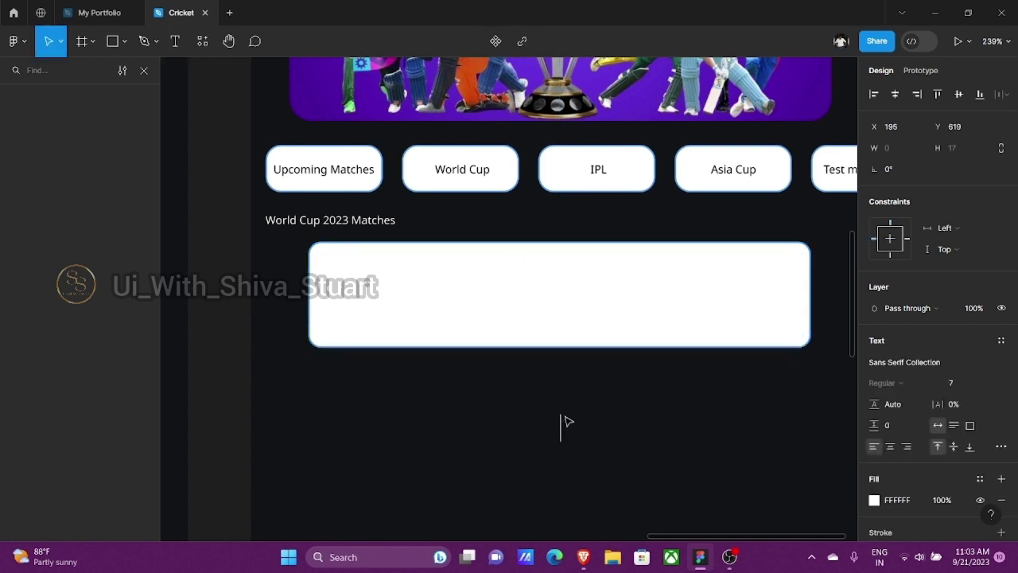
type("Thu, 5 O")
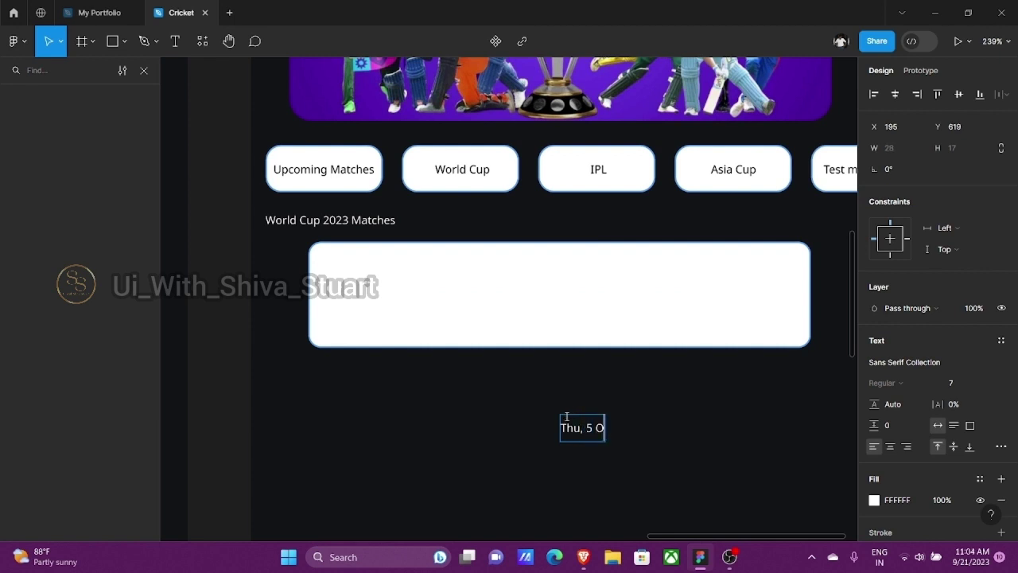
type("ct")
key("Escape")
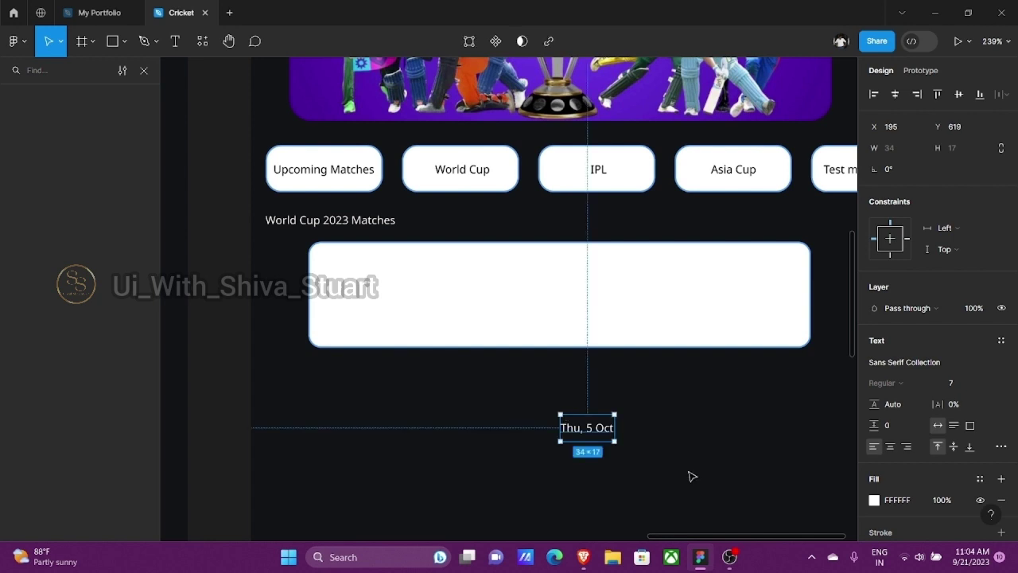
- Color the date text black 000000 at 100% opacity and move it to the match card's upper-right corner, about X 308, Y 515
left_click(897, 500)
type("000000")
key("Return")
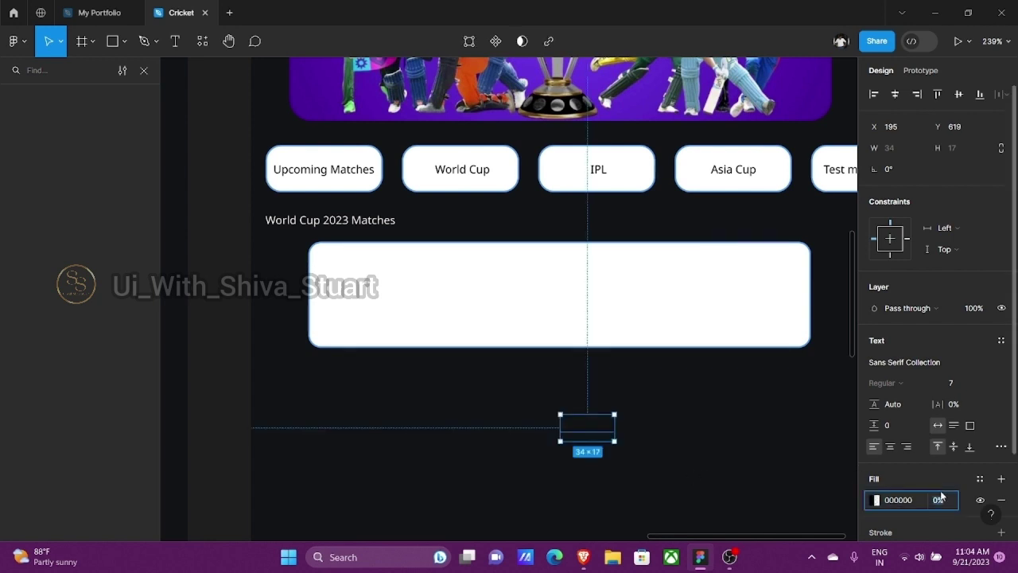
left_click_drag(593, 428, 785, 268)
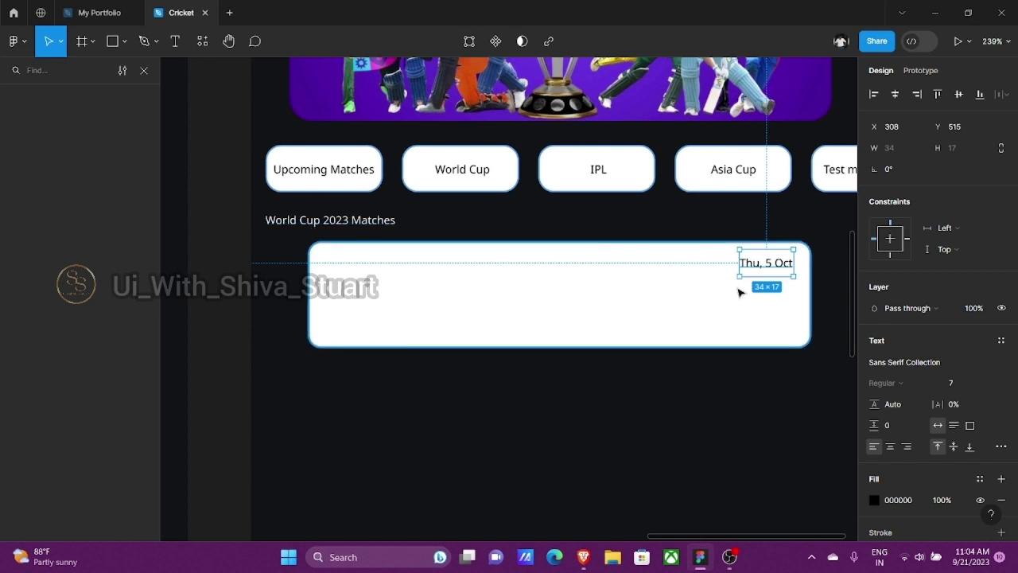
- Duplicate the date text, change the copy to "ODI 1 of 48" and place it in the match card's upper-left corner at X 45, Y 515
key("ctrl+d")
left_click_drag(761, 264, 481, 267)
double_click(476, 266)
type("O")
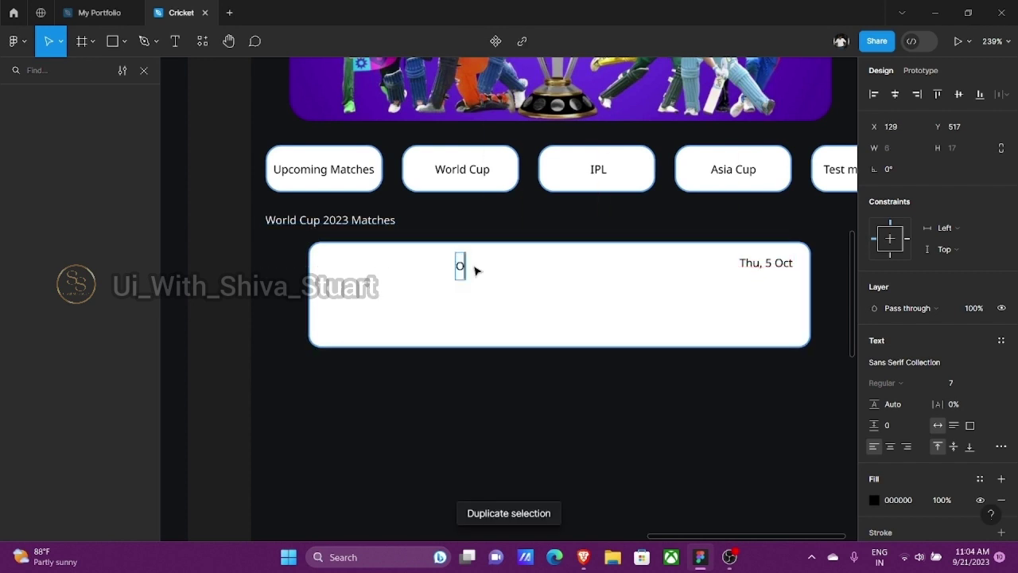
type("DI 1")
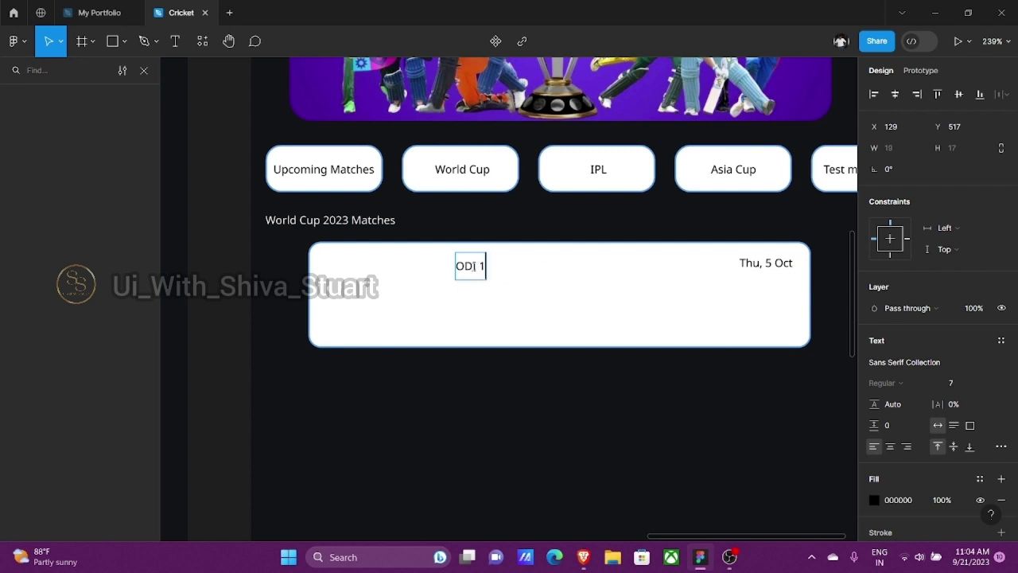
type("08")
key("BackSpace")
key("BackSpace")
type("of")
key("BackSpace")
key("BackSpace")
key("BackSpace")
type("of 48")
key("Escape")
left_click_drag(523, 272, 355, 273)
- Draw a rectangle about 29 × 16 below "ODI 1 of 48", round its corners to 4 and place a duplicate directly beneath it
scroll(355, 273, "up", 3)
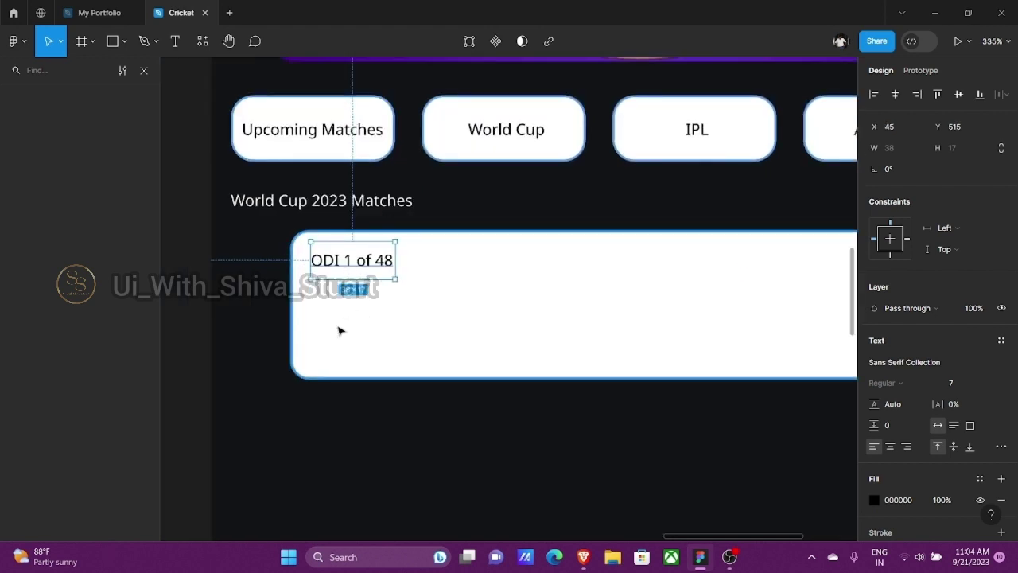
key("r")
mouse_move(318, 288)
left_mouse_down()
mouse_move(387, 316)
mouse_move(389, 332)
mouse_move(364, 313)
left_mouse_up()
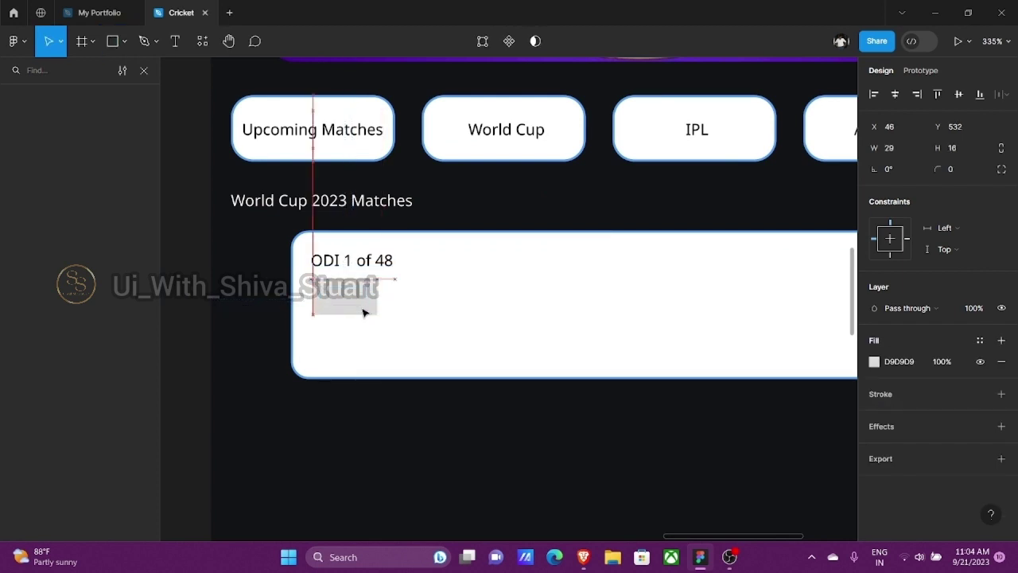
left_click_drag(939, 169, 66, 170)
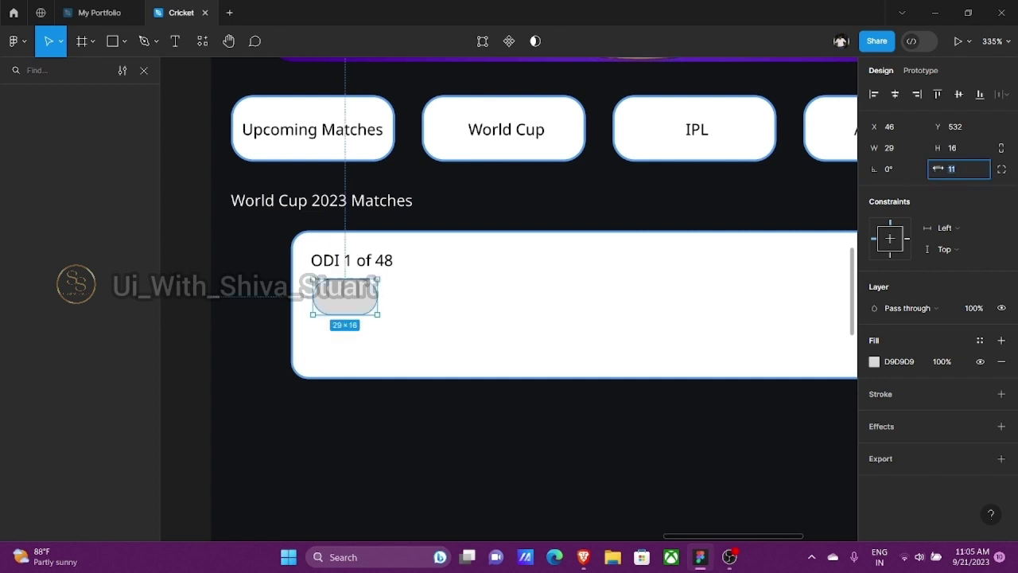
left_click_drag(939, 169, 851, 191)
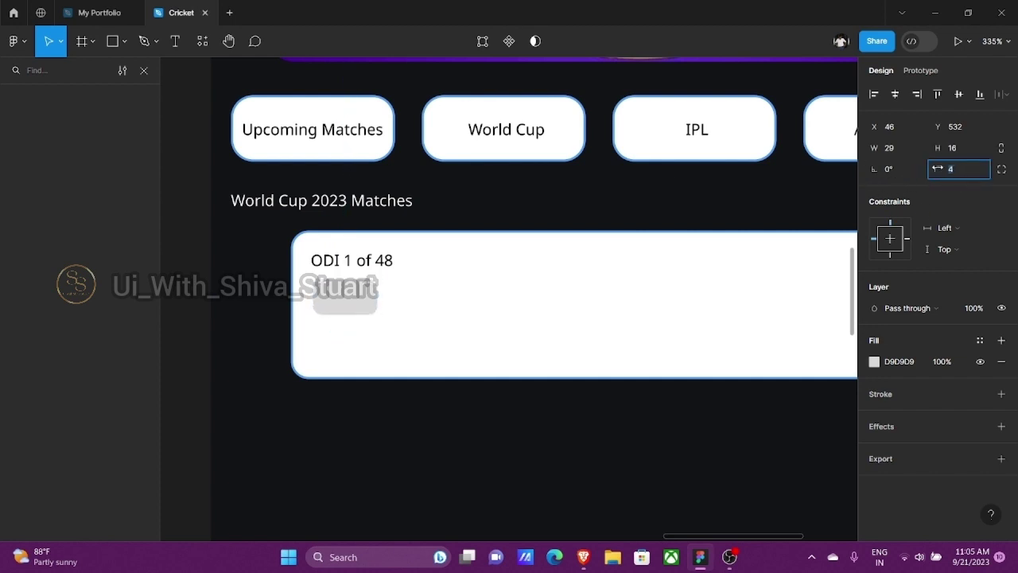
key("ctrl+d")
left_click_drag(361, 302, 358, 349)
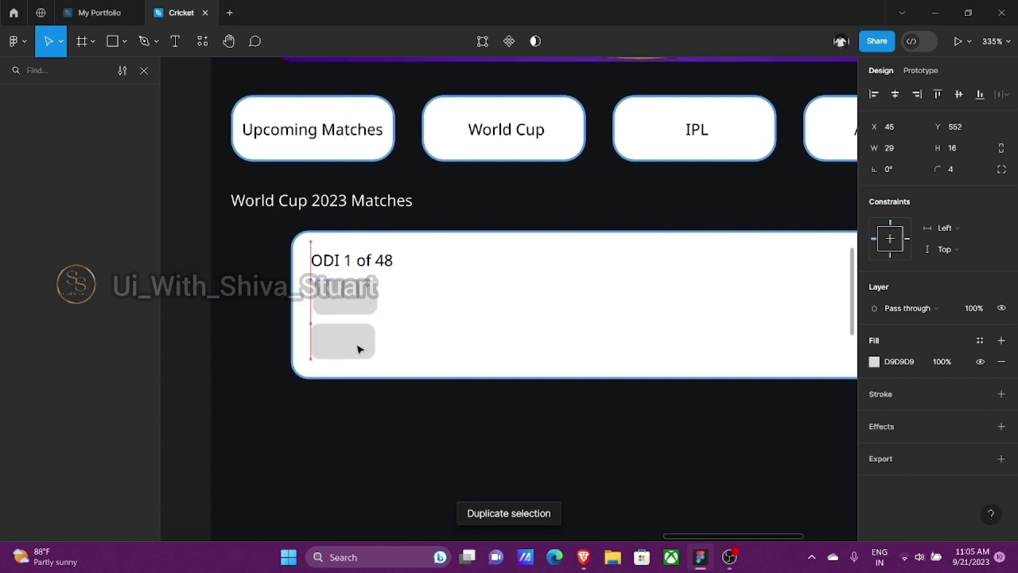
- Fill the upper small rectangle in the match card with the England flag image from the Cricket folder
left_click(344, 296)
left_click(874, 362)
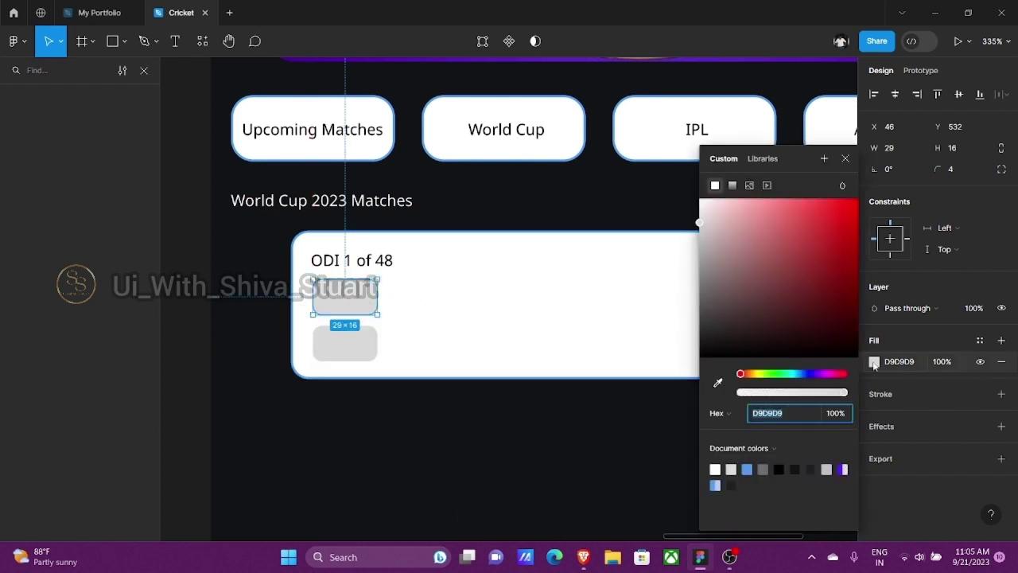
left_click(749, 186)
left_click(778, 279)
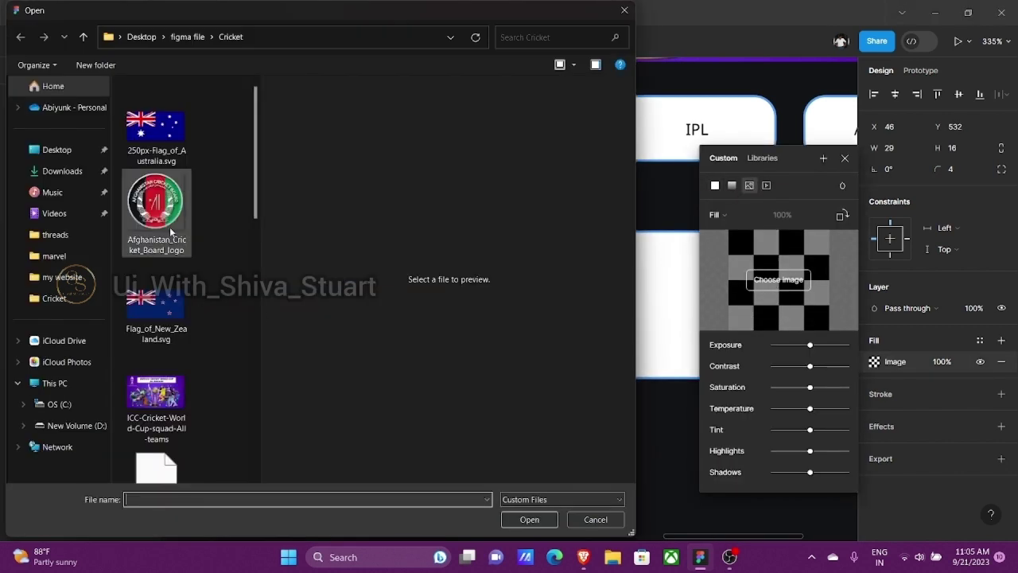
scroll(169, 227, "down", 10)
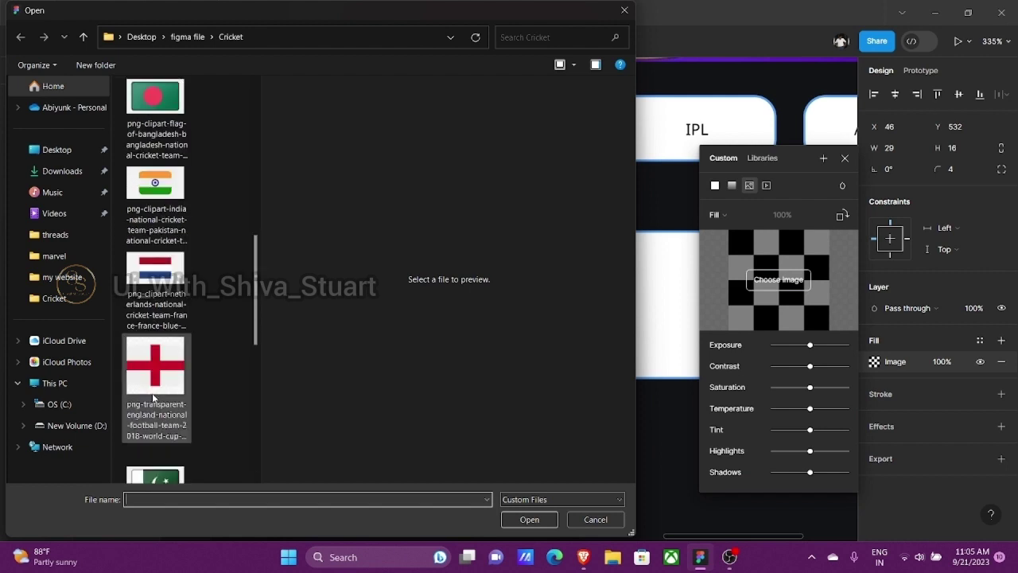
left_click(156, 366)
left_click(530, 519)
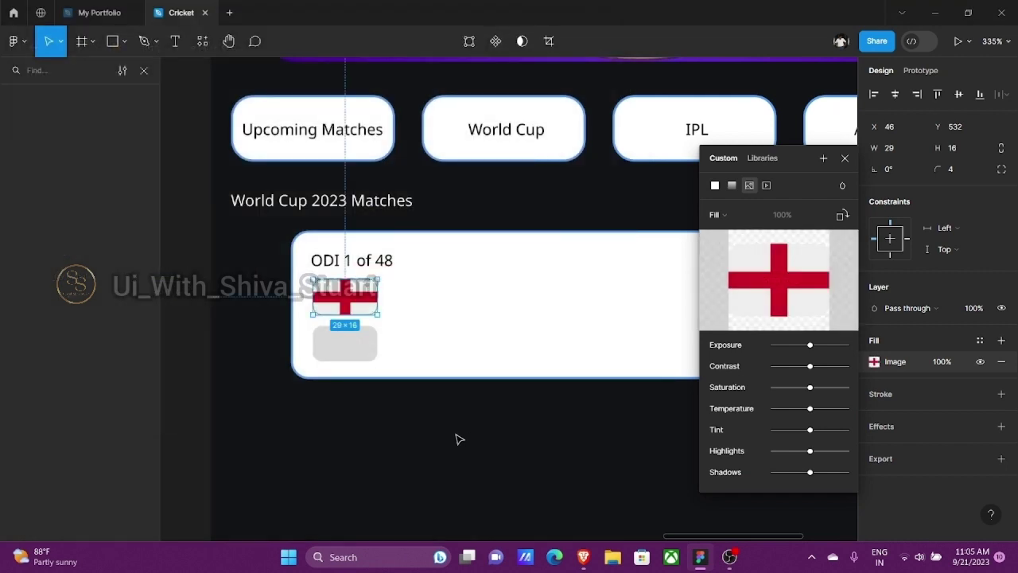
- Fill the lower small rectangle with the Flag_of_New_Zealand image from the Cricket folder
left_click(313, 350)
left_click(874, 361)
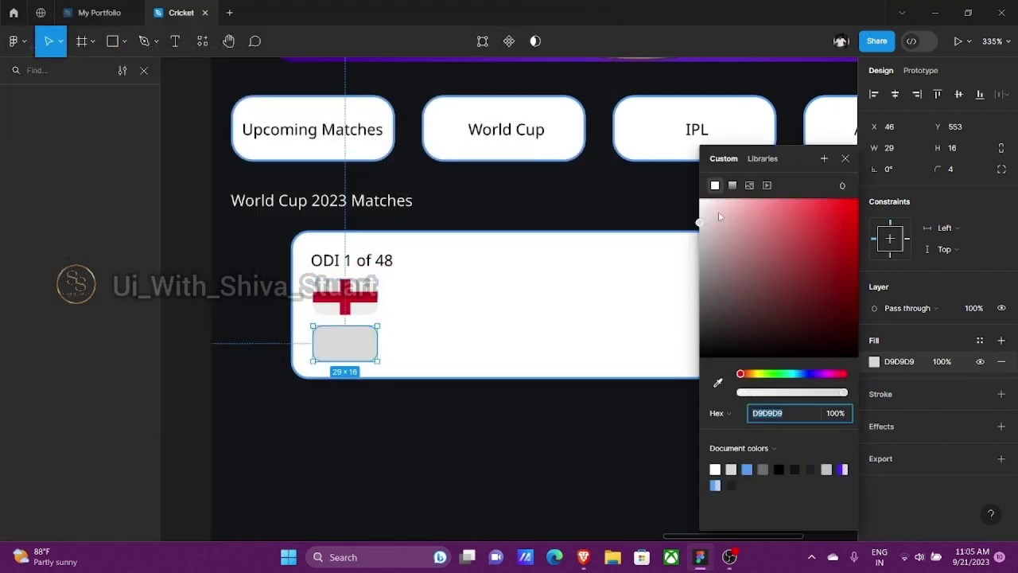
left_click(748, 185)
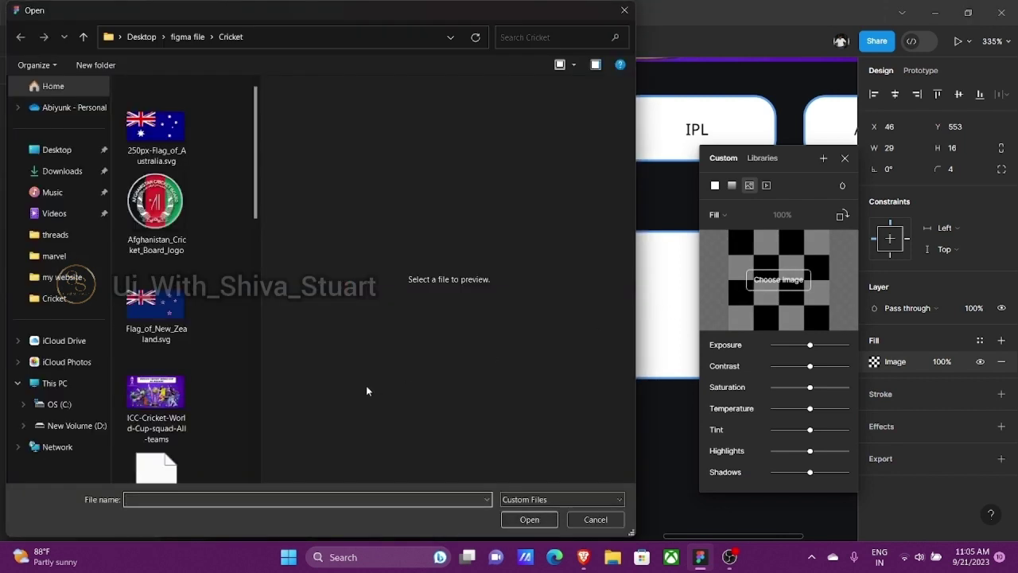
left_click(156, 308)
left_click(525, 518)
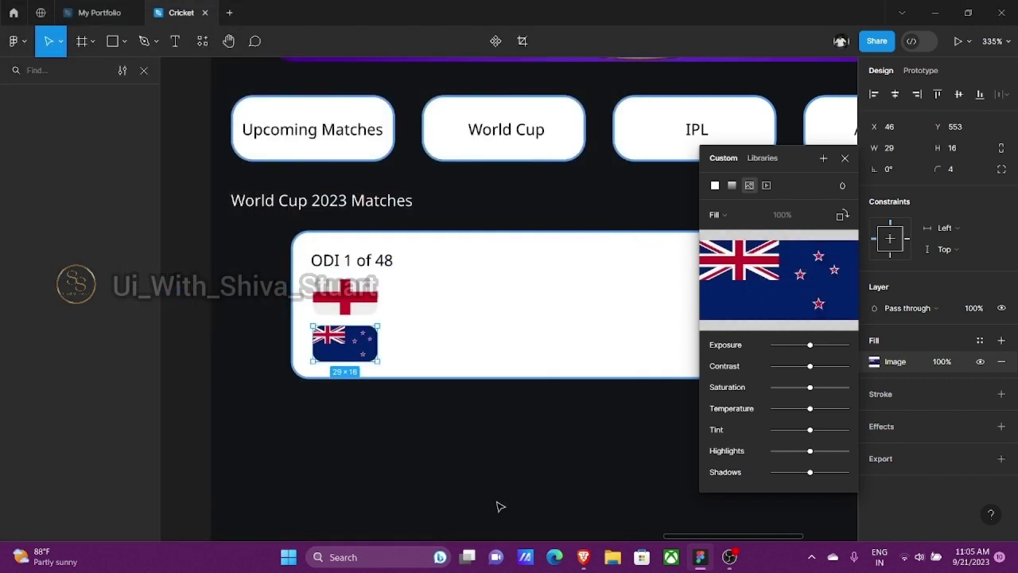
left_click(490, 491)
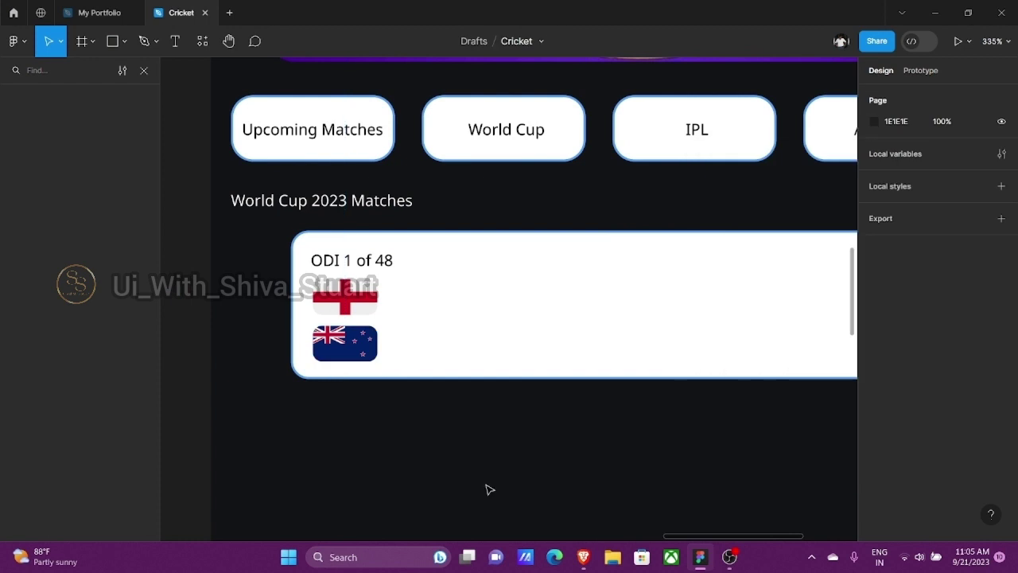
- Duplicate the "ODI 1 of 48" text, change the copy to "England" and place it beside the England flag at X 87, Y 531
left_click(359, 272)
key("ctrl+d")
left_click_drag(359, 272, 466, 302)
double_click(454, 298)
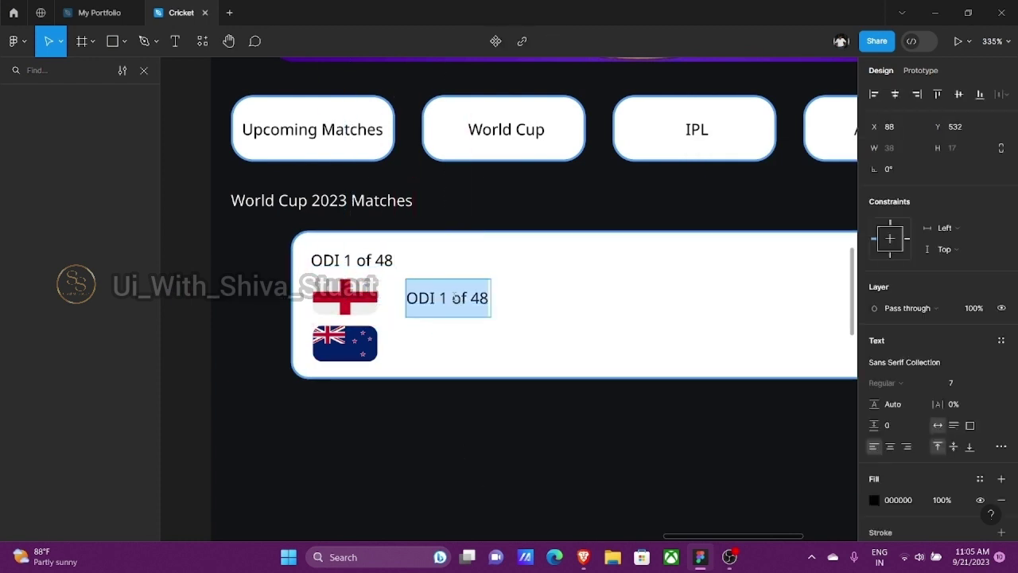
type("England")
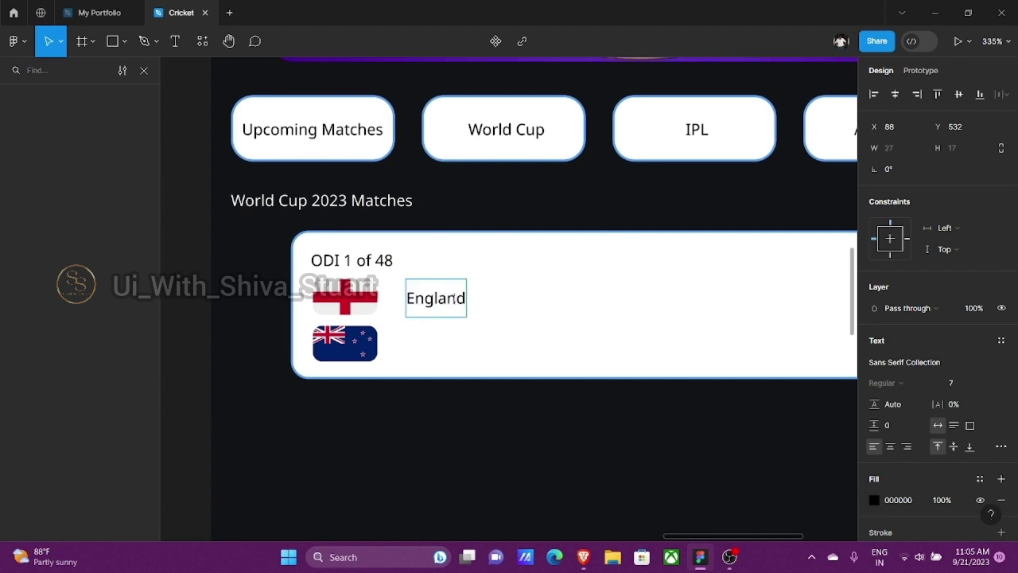
key("Escape")
mouse_move(436, 299)
left_mouse_down()
mouse_move(425, 296)
mouse_move(445, 301)
left_mouse_up()
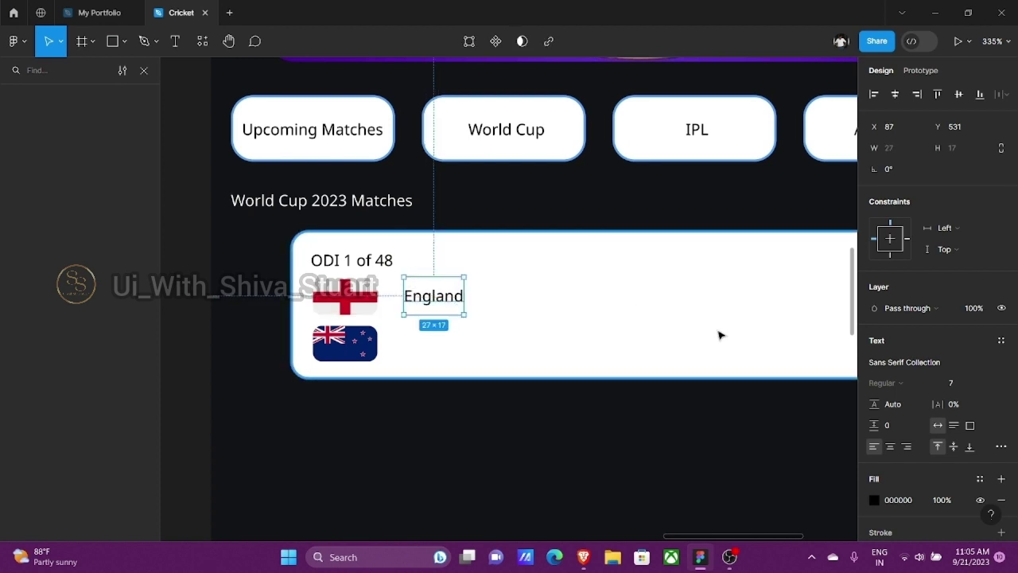
- Duplicate the "England" label beside the New Zealand flag at X 87, Y 553 and change the copy to "New Zealand"
scroll(718, 334, "down", 3)
key("ctrl+d")
left_click_drag(515, 306, 517, 343)
key("Return")
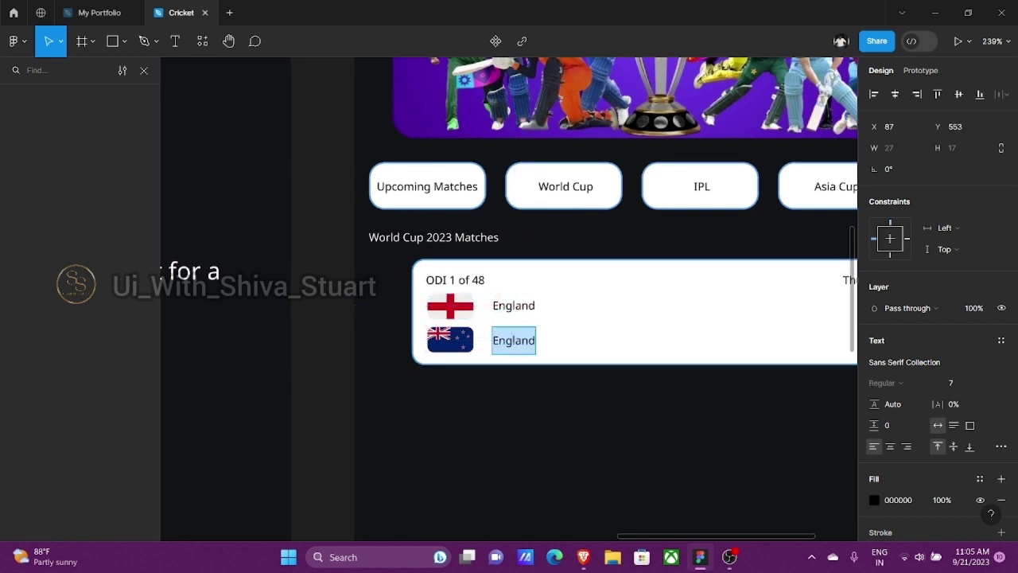
type("New Z")
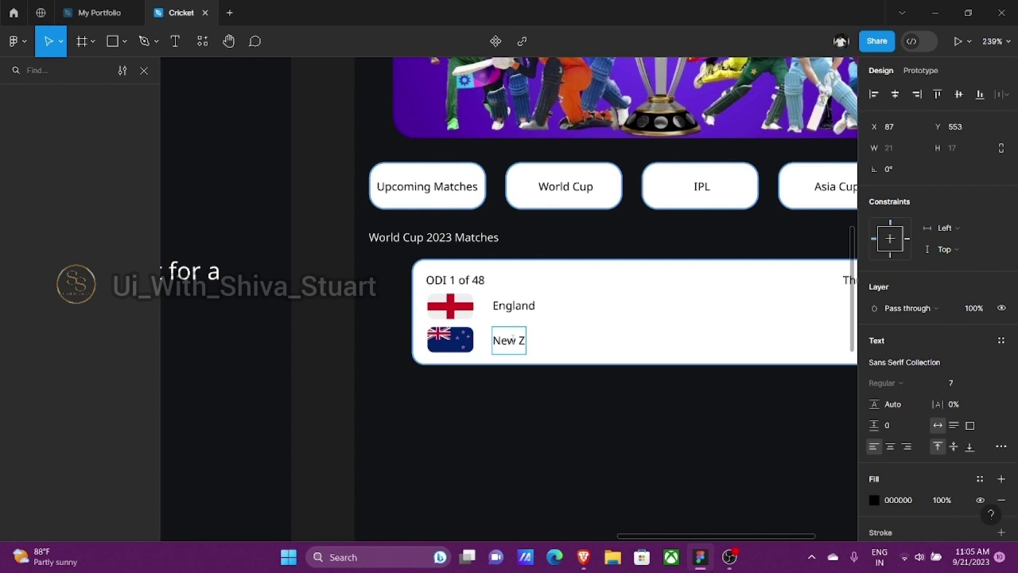
type("ealand")
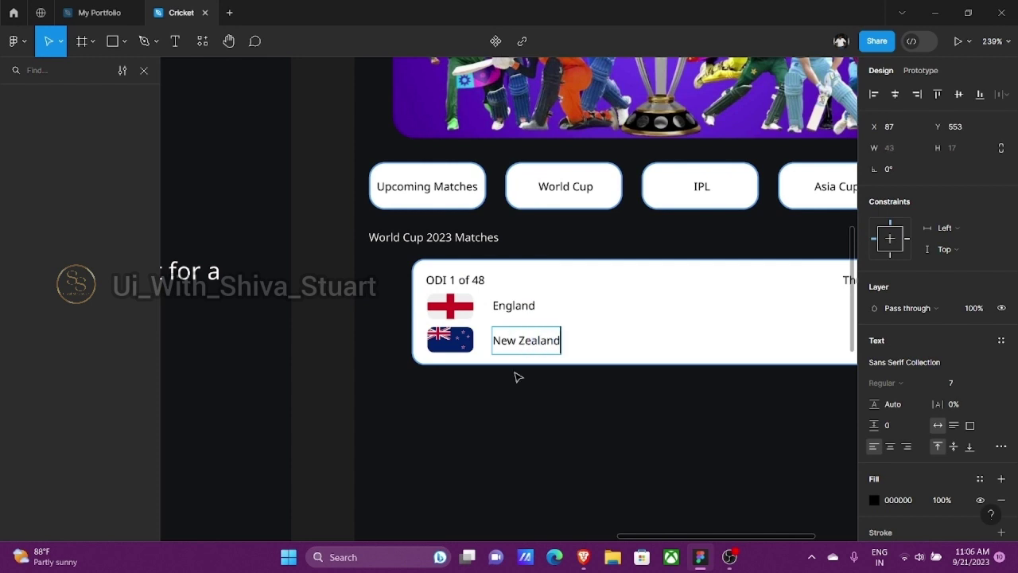
key("Escape")
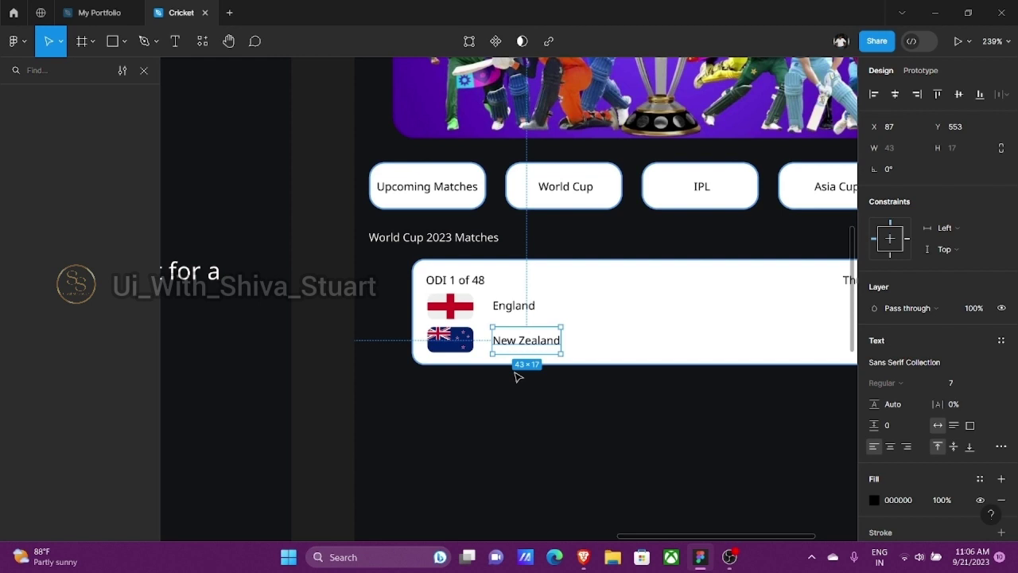
left_click(591, 393)
- Duplicate the "England" label near the card's top middle, change it to "Stadium" and center it horizontally in the screen
scroll(590, 393, "right", 5)
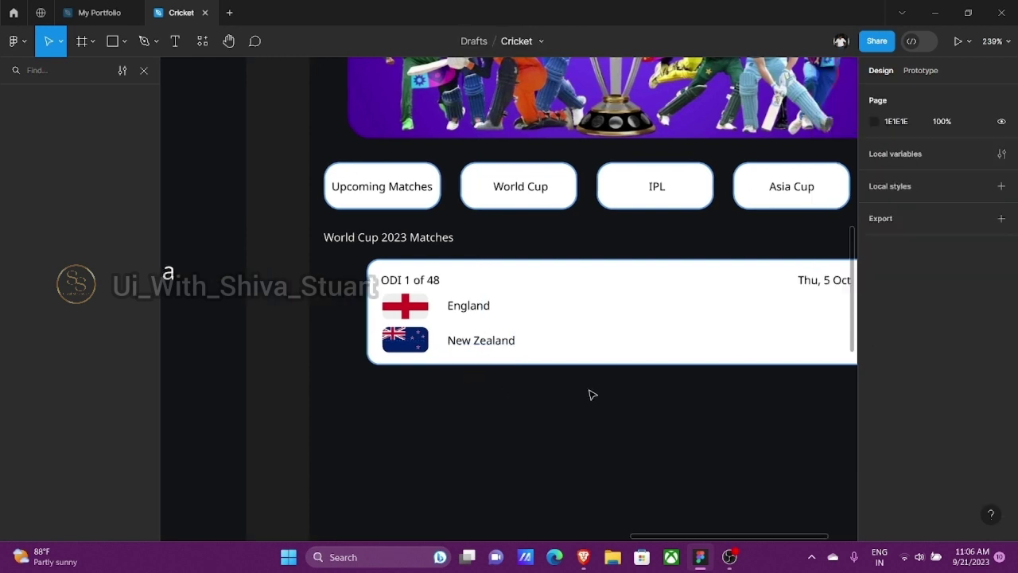
left_click(331, 310)
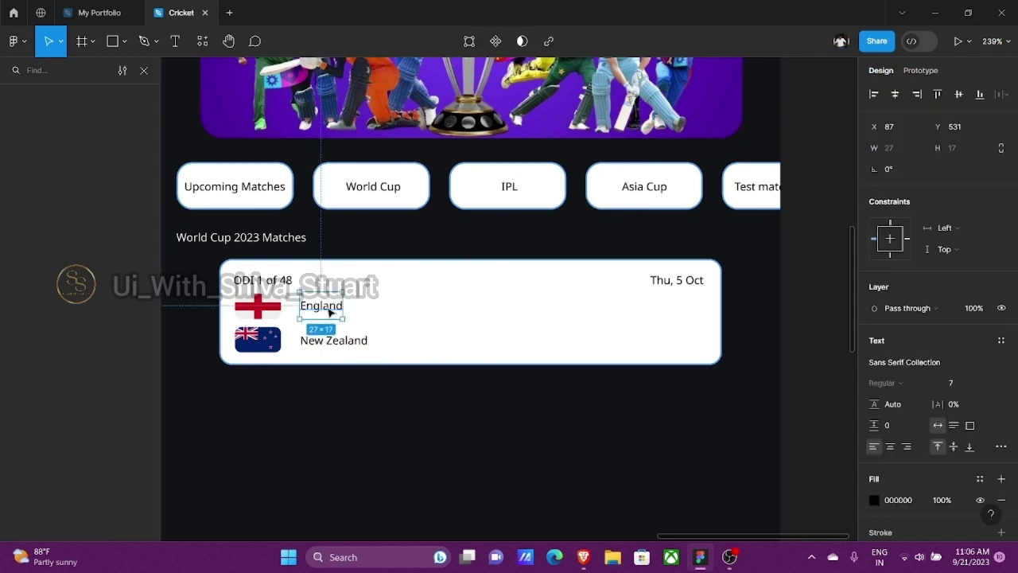
key("ctrl+d")
left_click_drag(331, 312, 475, 285)
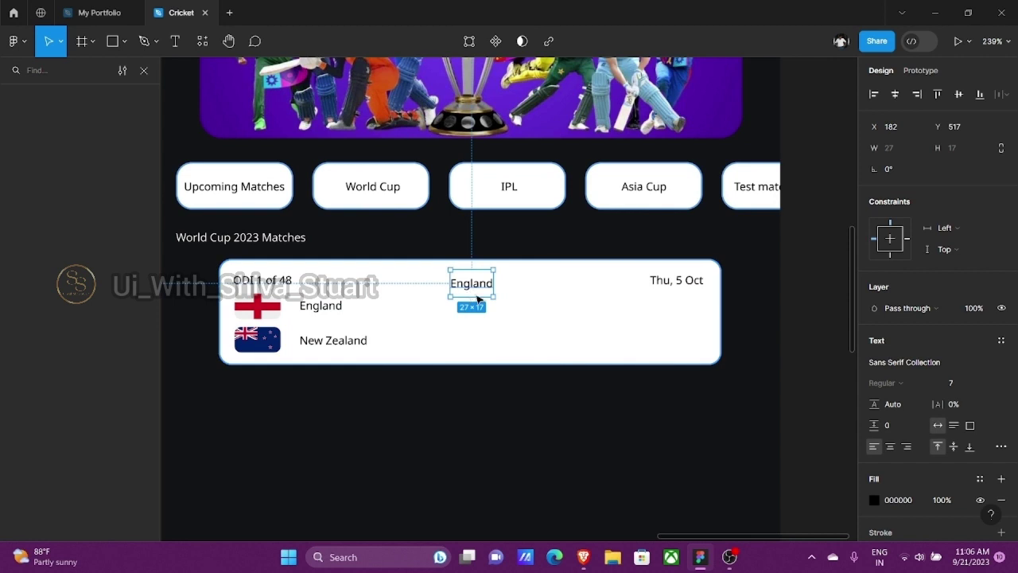
key("Return")
type("S")
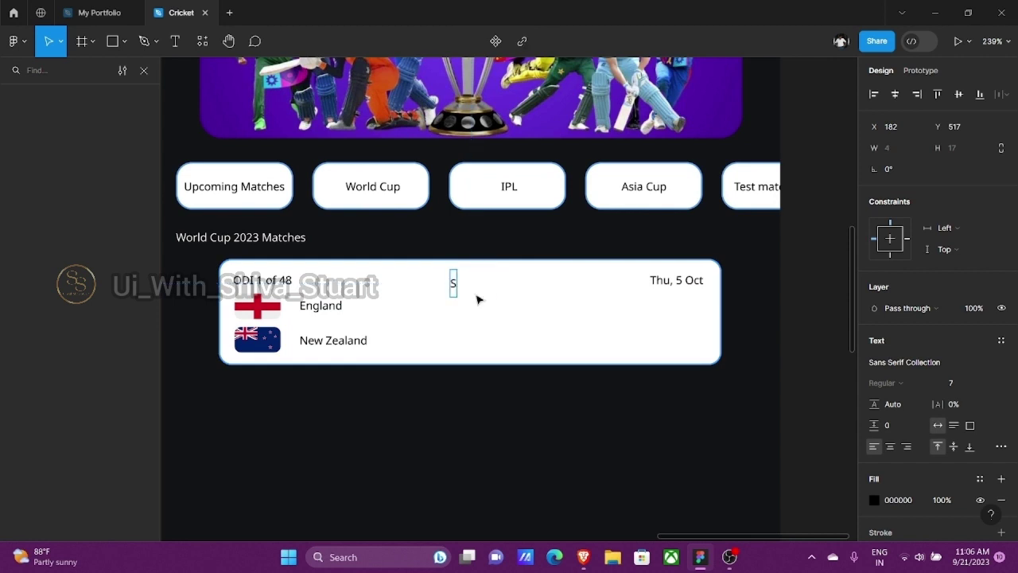
type("tadium")
key("Escape")
left_click(894, 94)
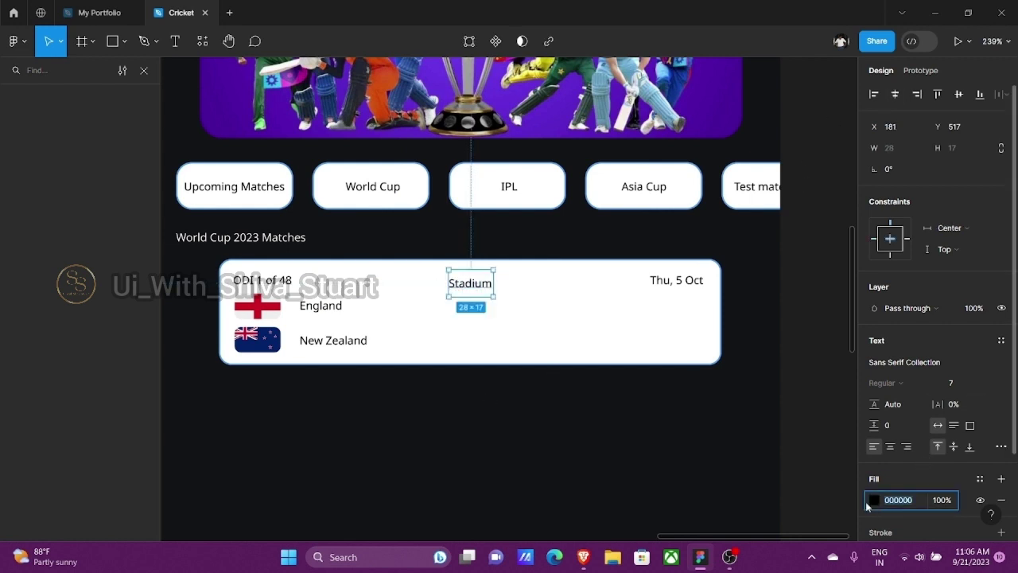
- Try a blue 539DF3 and then a bright green fill on the "Stadium" text
left_click(874, 500)
left_click(748, 470)
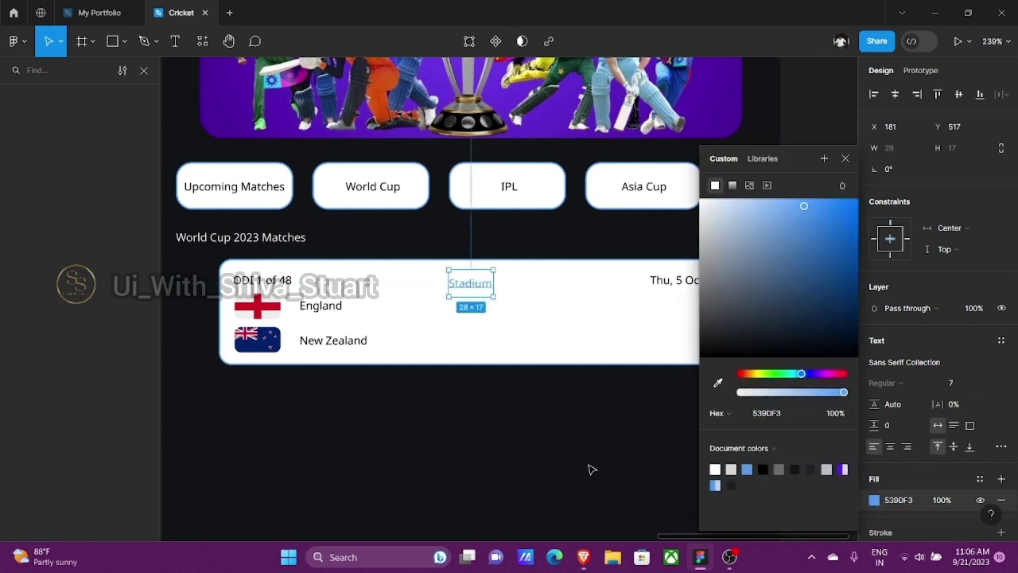
left_click(781, 375)
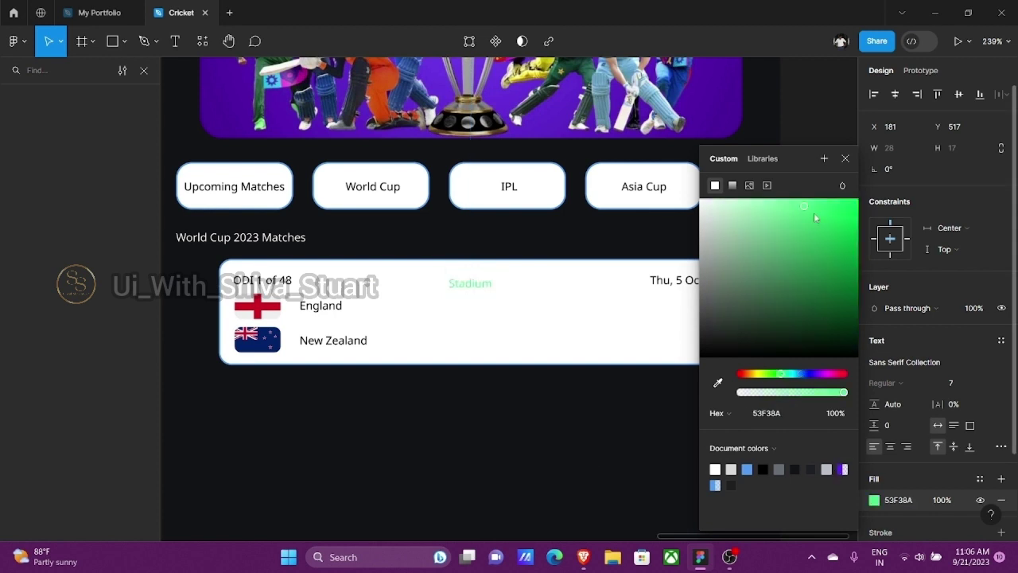
left_click_drag(814, 212, 858, 199)
key("Escape")
- Move the "Stadium" text up and slightly right to about X 189, Y 511, near the card's top edge
scroll(474, 291, "up", 3)
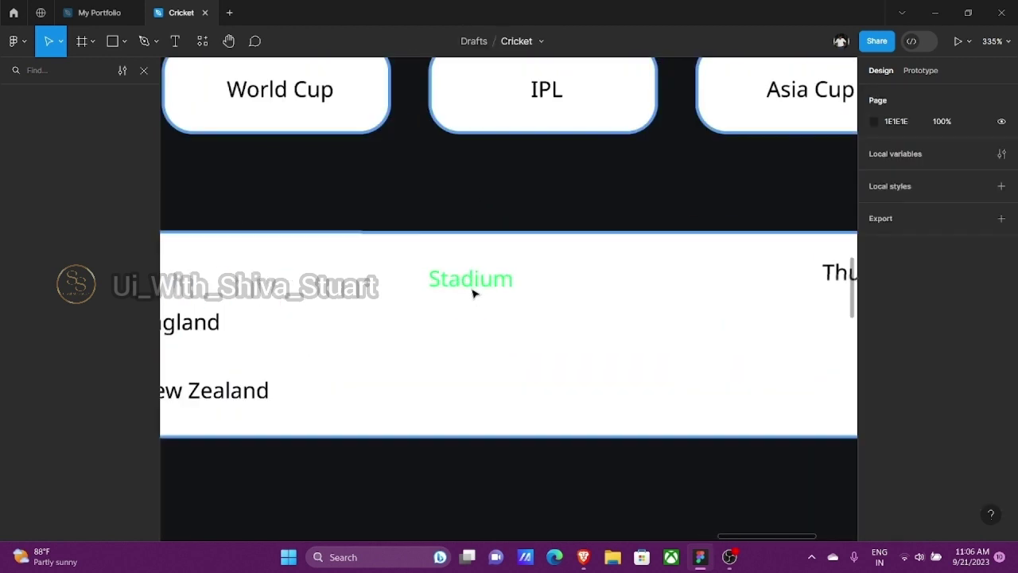
left_click(473, 294)
left_click_drag(504, 253, 509, 244)
scroll(509, 244, "down", 3)
left_click(554, 428)
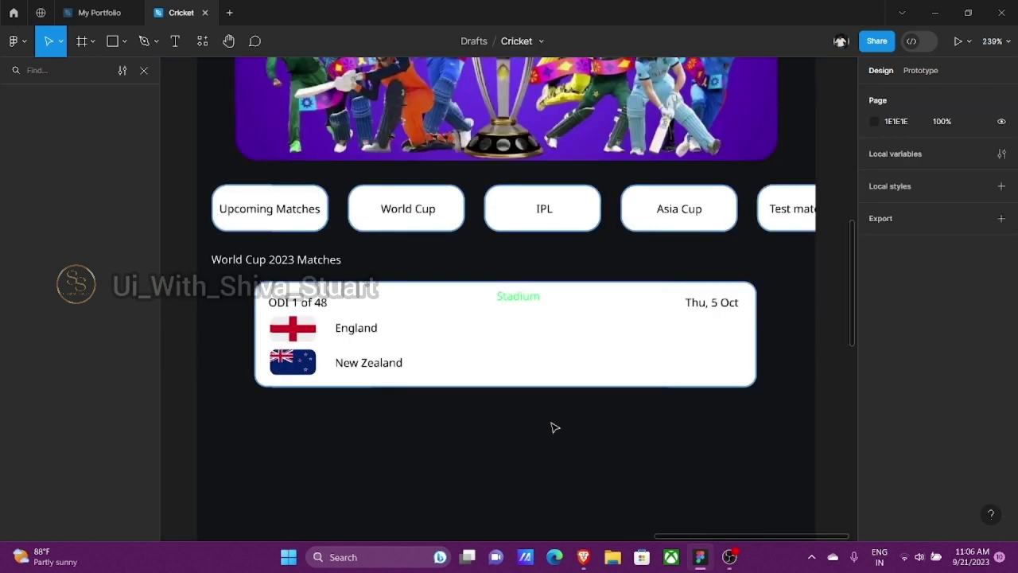
- Set the "Stadium" text's fill to black 000000 and nudge it down to Y 513
scroll(555, 428, "down", 2)
left_click(525, 333)
left_click(898, 500)
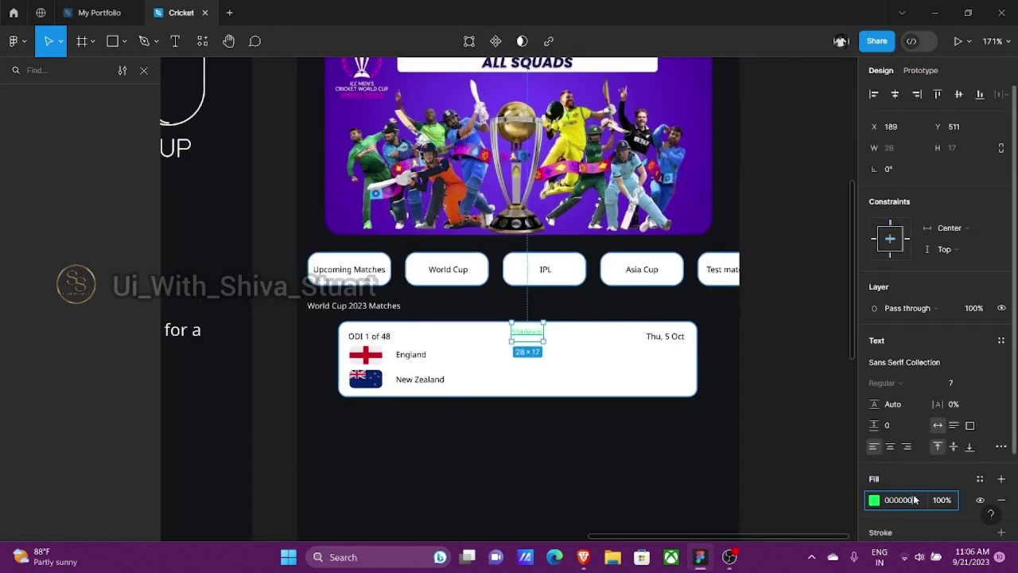
key("Return")
scroll(536, 450, "up", 5)
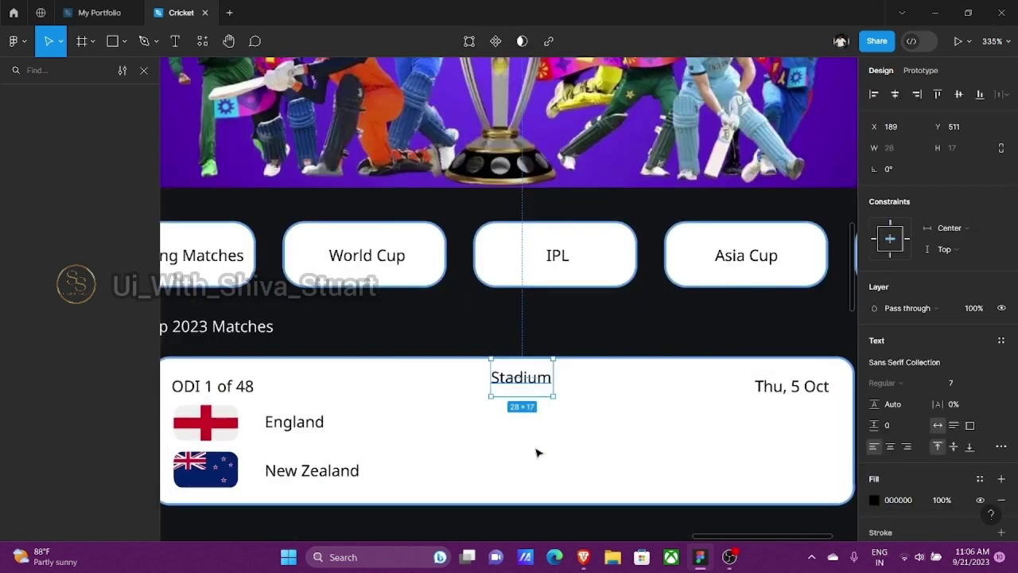
key("Down")
key("Down")
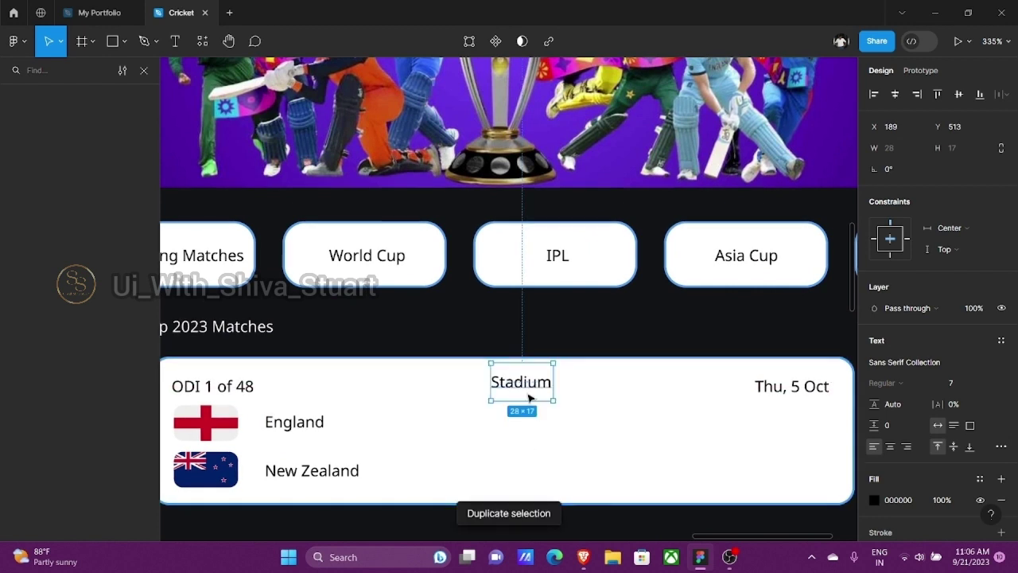
- Duplicate the "Stadium" text directly below itself at about Y 531 and change the copy to "Narendra Modi Stadium"
left_click_drag(529, 397, 522, 422)
double_click(521, 420)
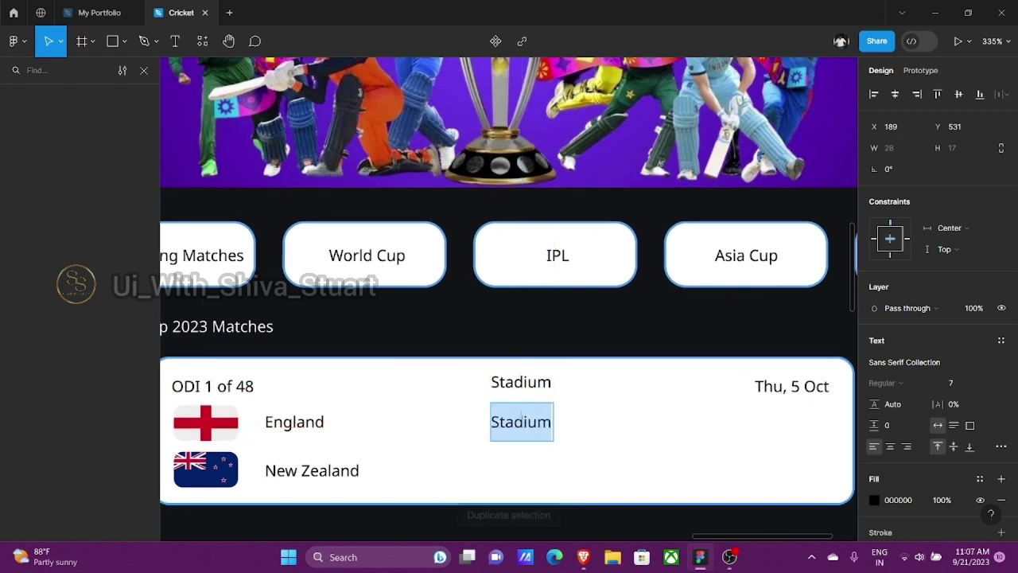
type("Na")
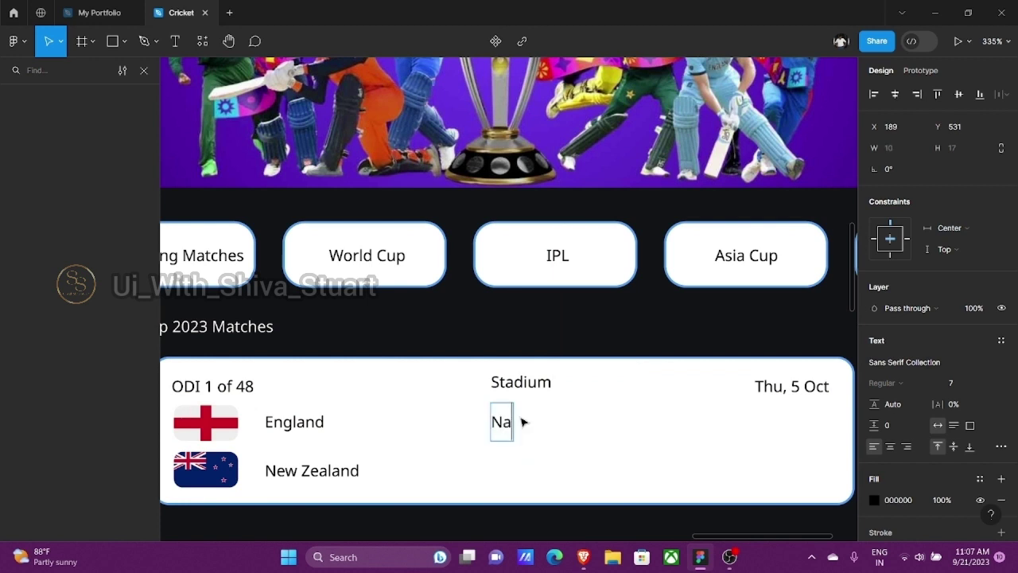
type("rend")
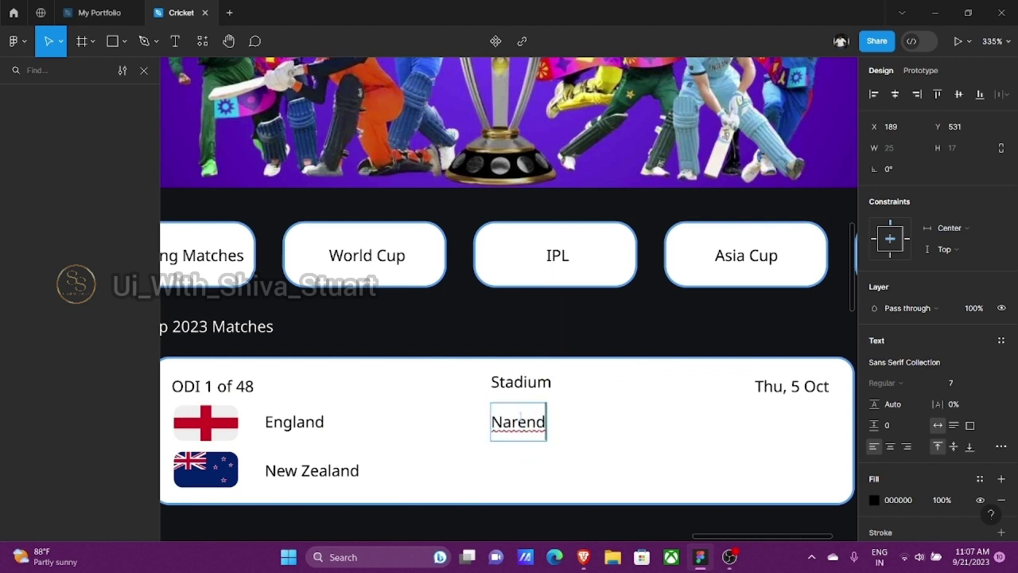
type("ra Modi")
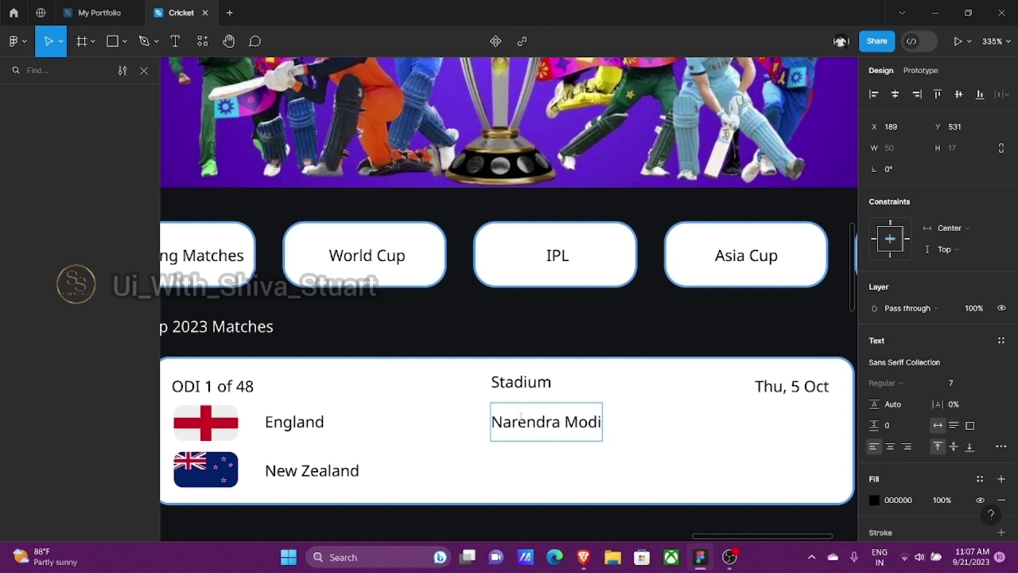
type(" Stadium")
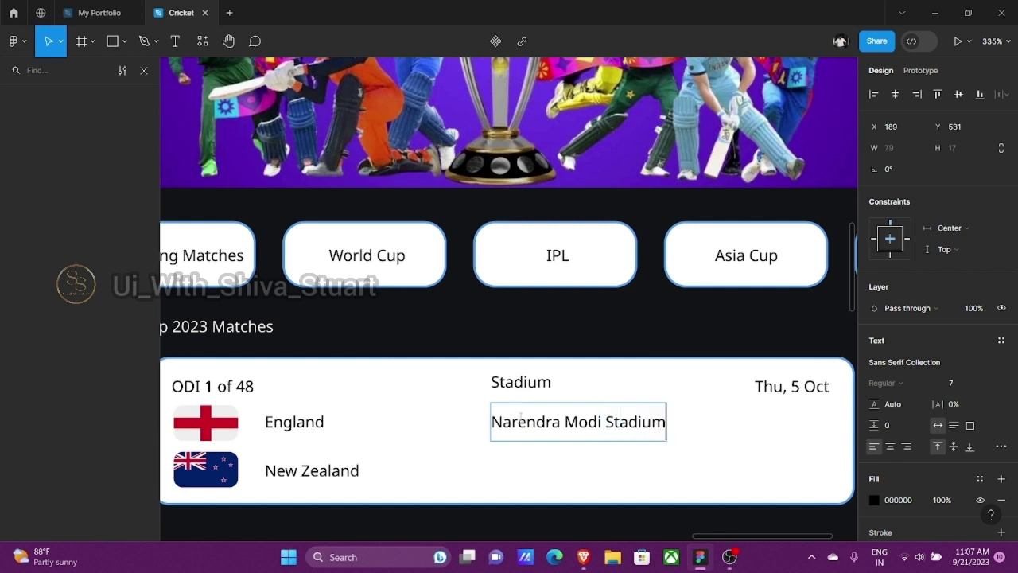
key("Escape")
- Center the "Narendra Modi Stadium" and "Stadium" texts horizontally in the screen
left_click(895, 94)
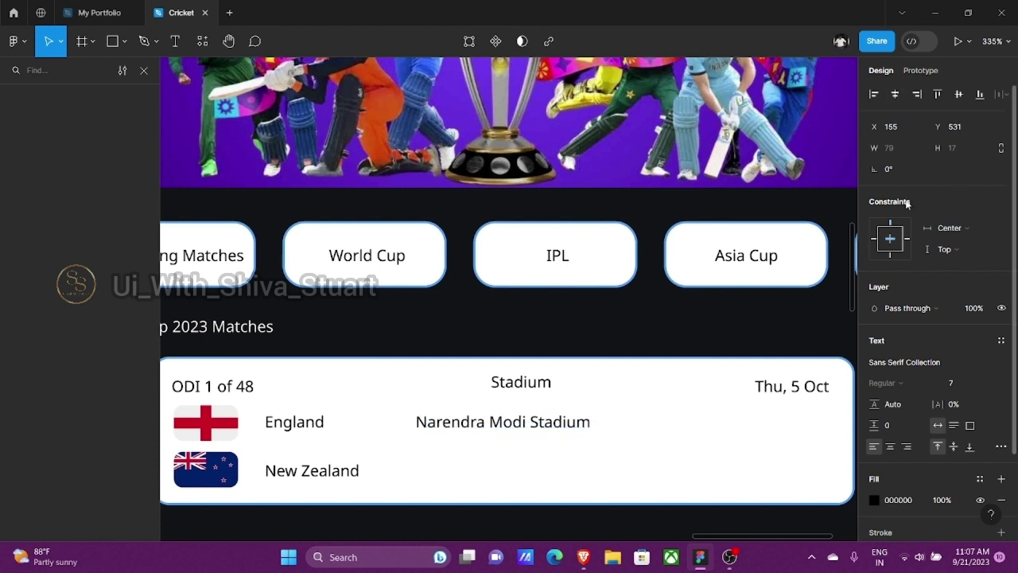
left_click(521, 382)
left_click(895, 94)
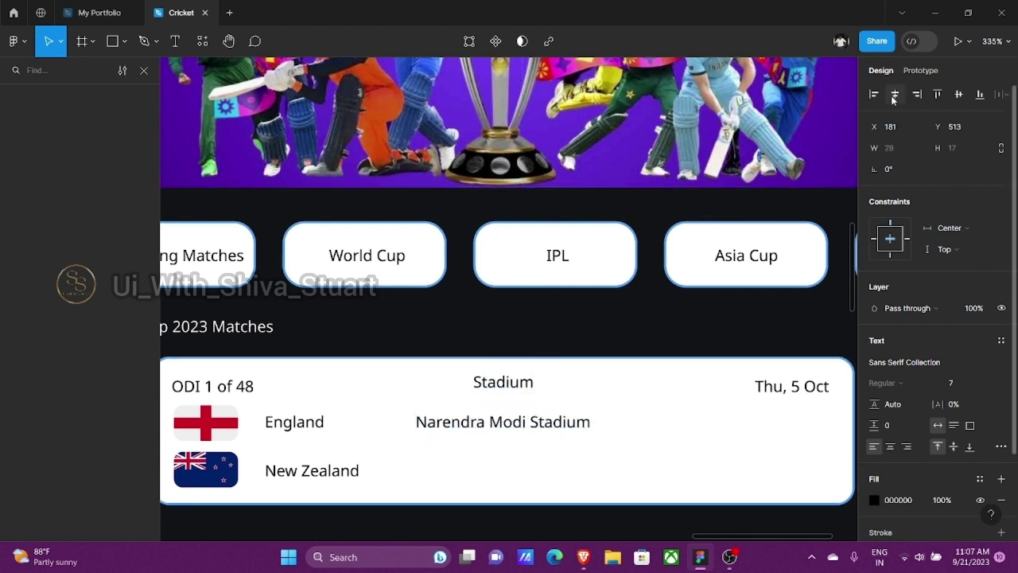
- Set the "Narendra Modi Stadium" text's fill to dark blue 004BA2
left_click(545, 435)
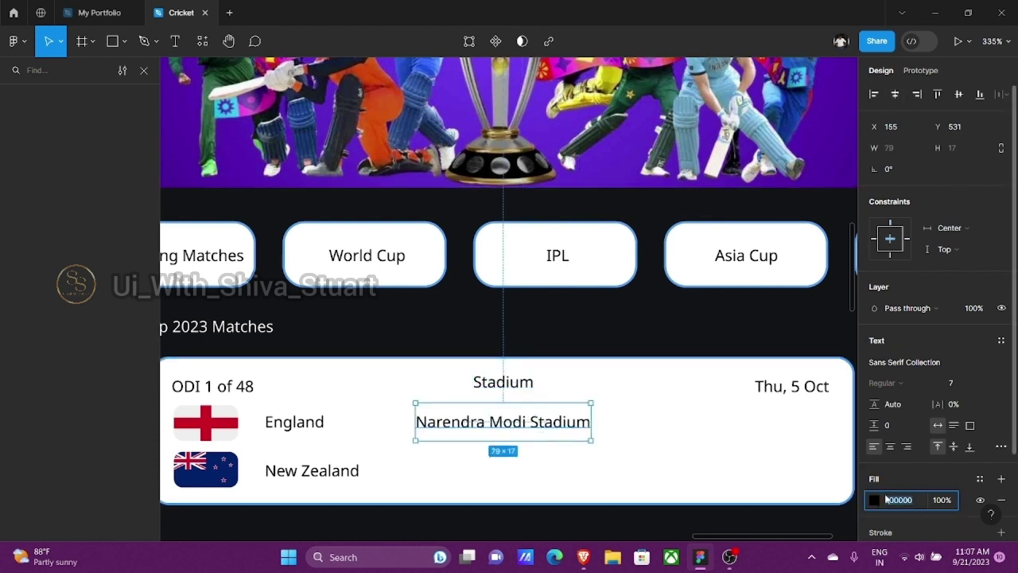
left_click(874, 499)
left_click(749, 468)
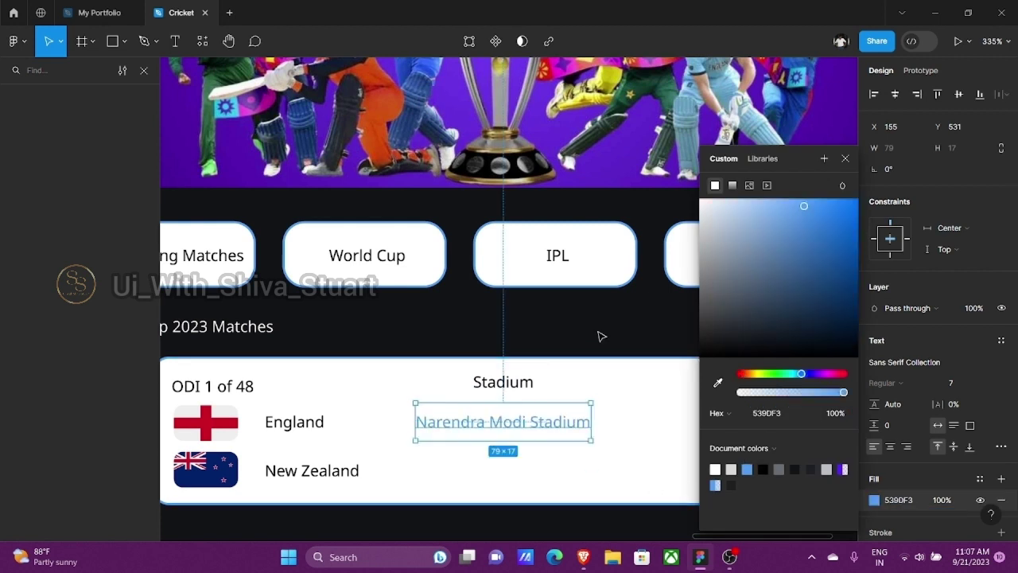
left_click_drag(809, 205, 858, 199)
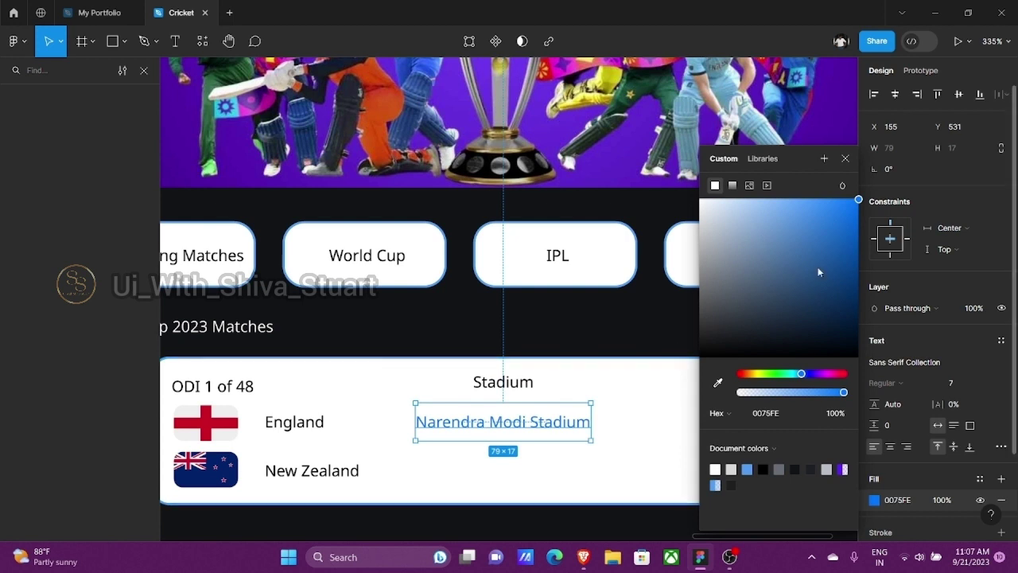
left_click_drag(864, 232, 867, 287)
- Move the "Narendra Modi Stadium" text down to about X 156, Y 540, in the lower middle of the match card
key("Up")
key("Up")
key("Right")
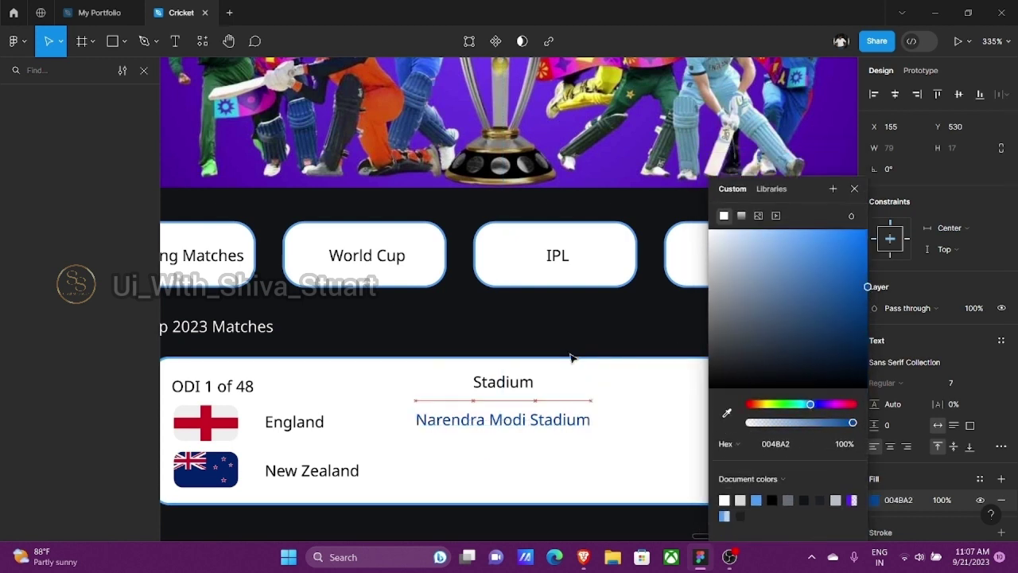
left_click(509, 417)
left_click_drag(510, 417, 525, 395)
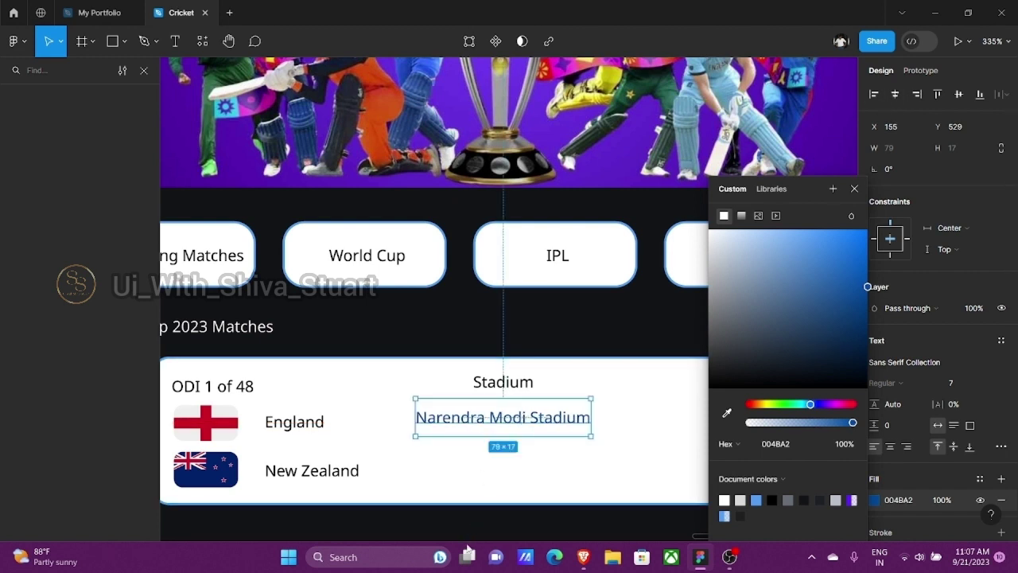
scroll(538, 527, "down", 5)
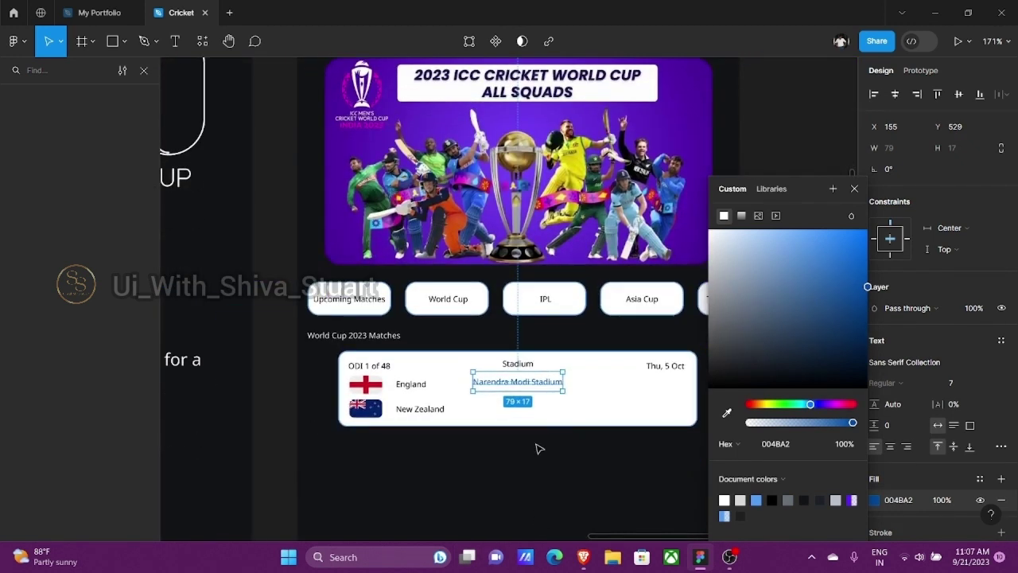
scroll(527, 389, "up", 5)
left_click_drag(499, 343, 502, 367)
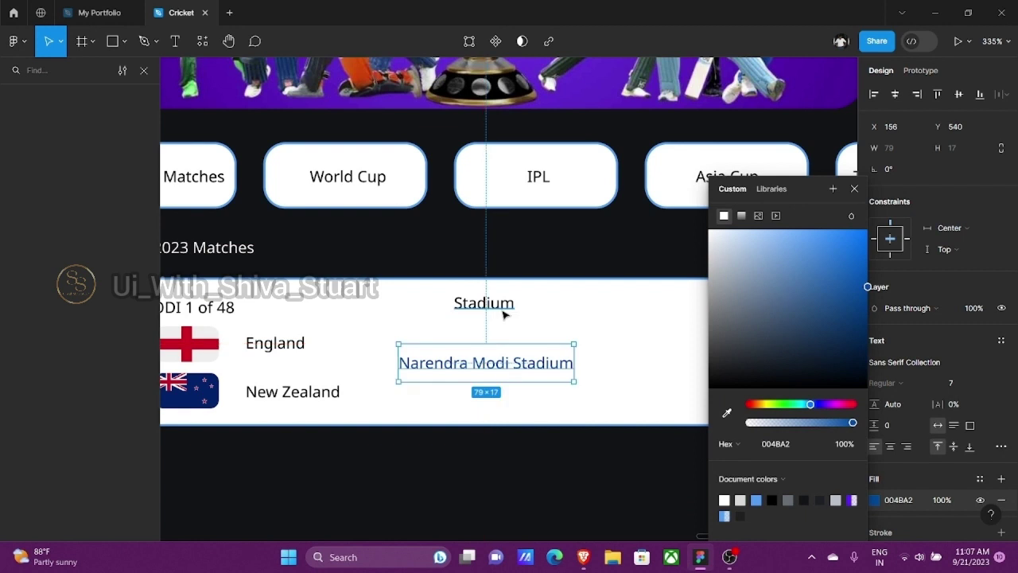
left_click(502, 312)
left_click(522, 468)
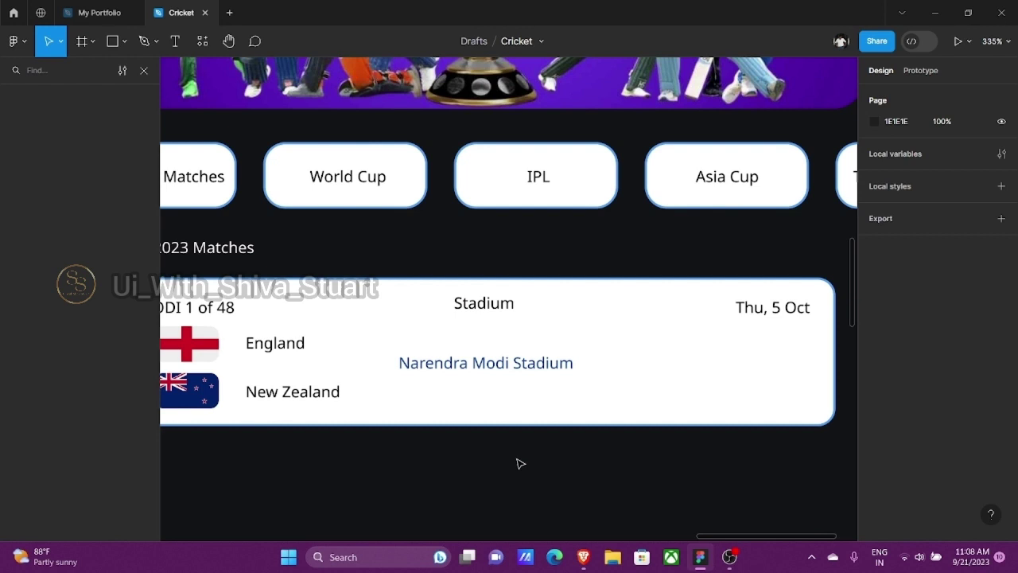
- Duplicate the "Stadium" label below the venue name and change the copy to "Starts at 2:00 pm"
left_click(501, 367)
left_click(498, 311)
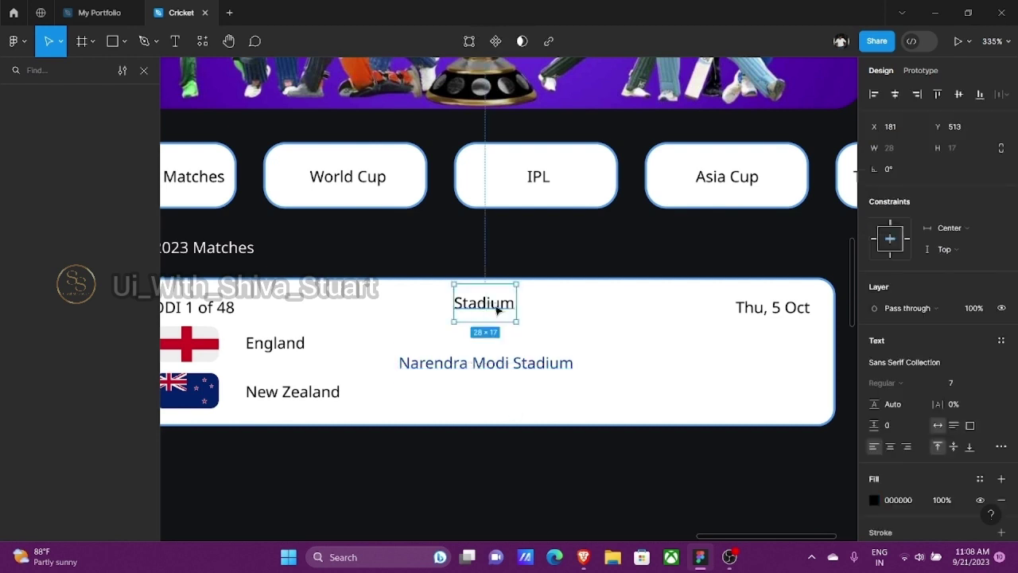
key("ctrl+d")
left_click_drag(496, 310, 604, 390)
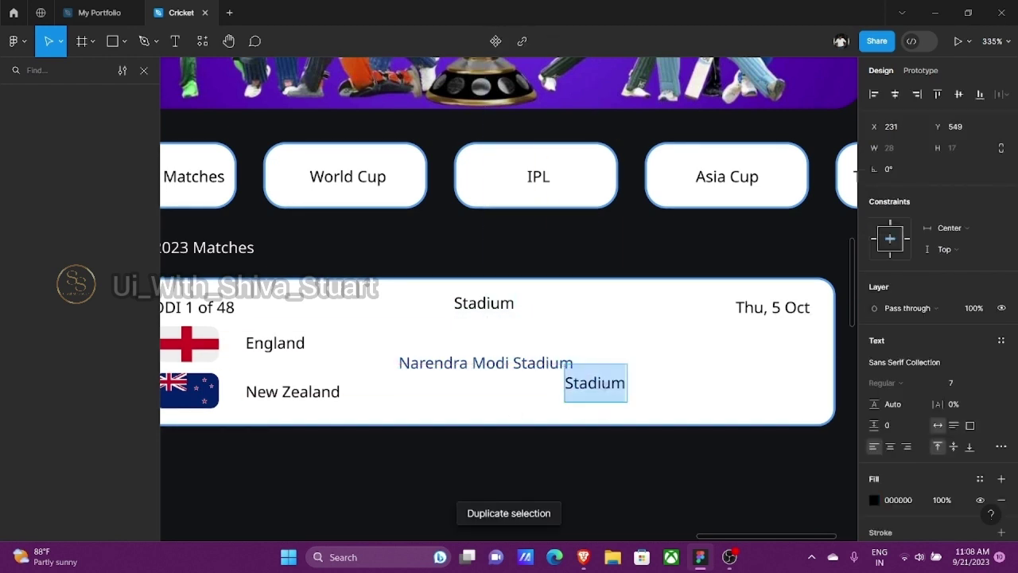
type("Star")
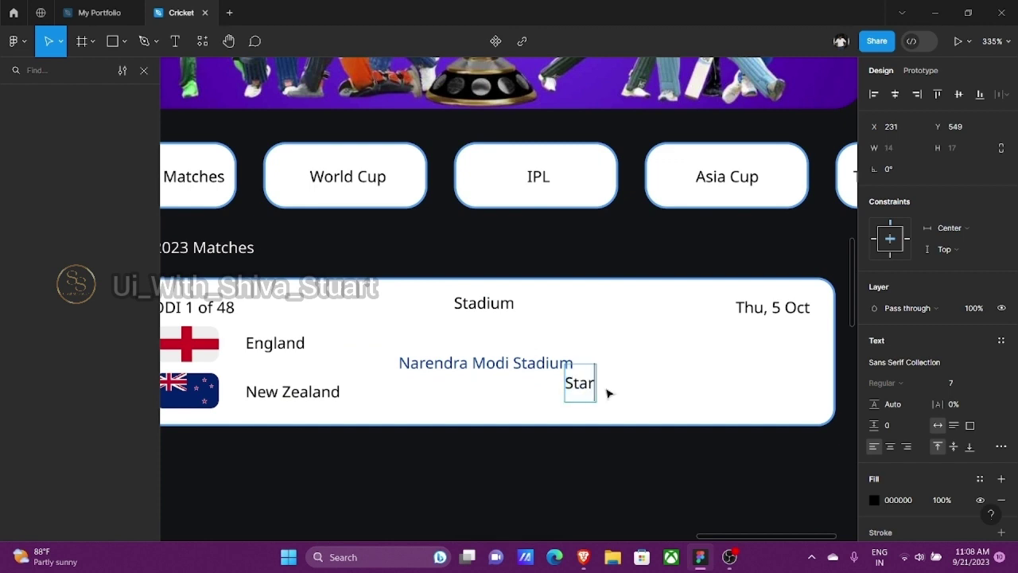
type("ts")
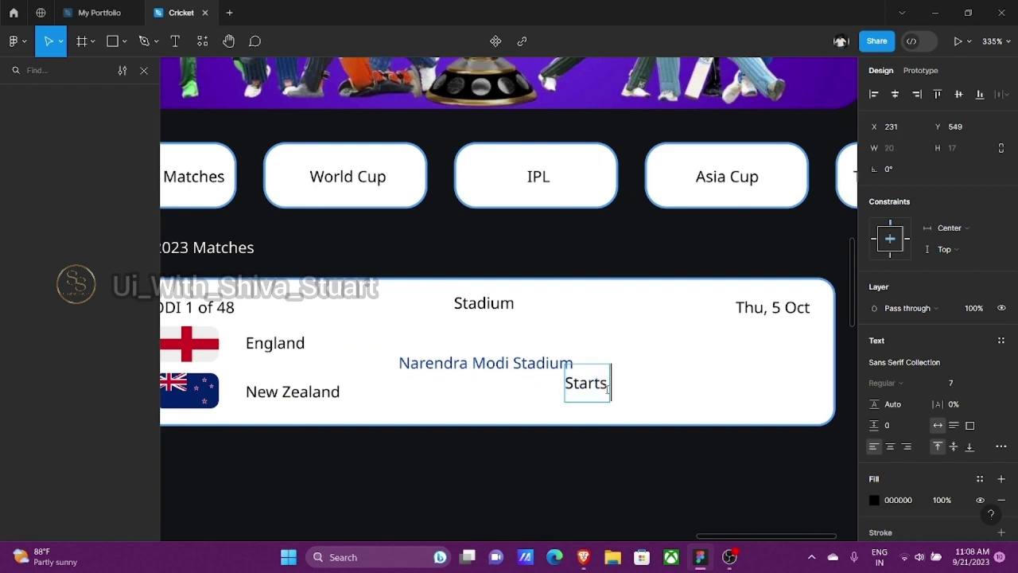
type(" A")
key("BackSpace")
type("at 2.")
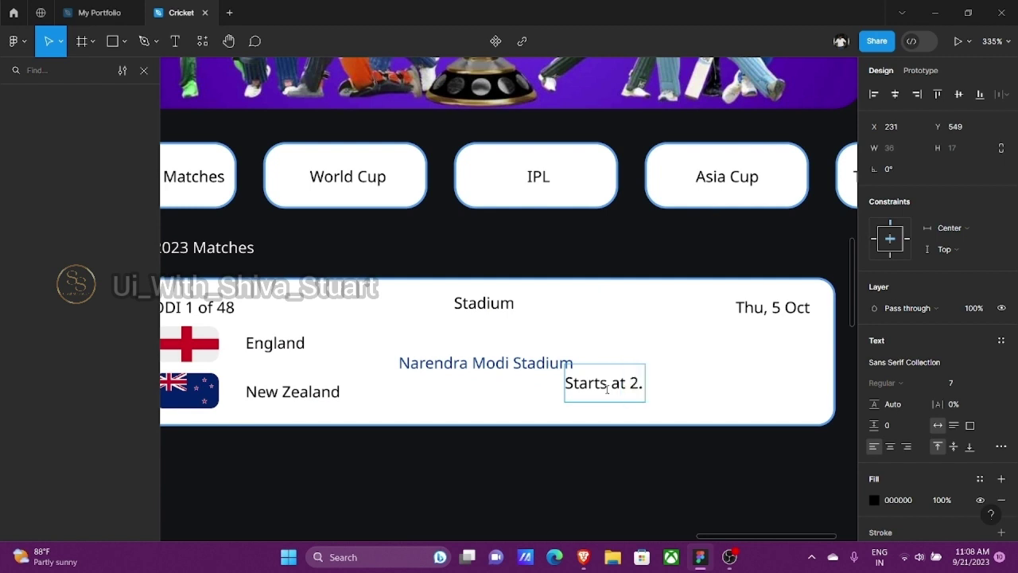
key("BackSpace")
type(":00 pm")
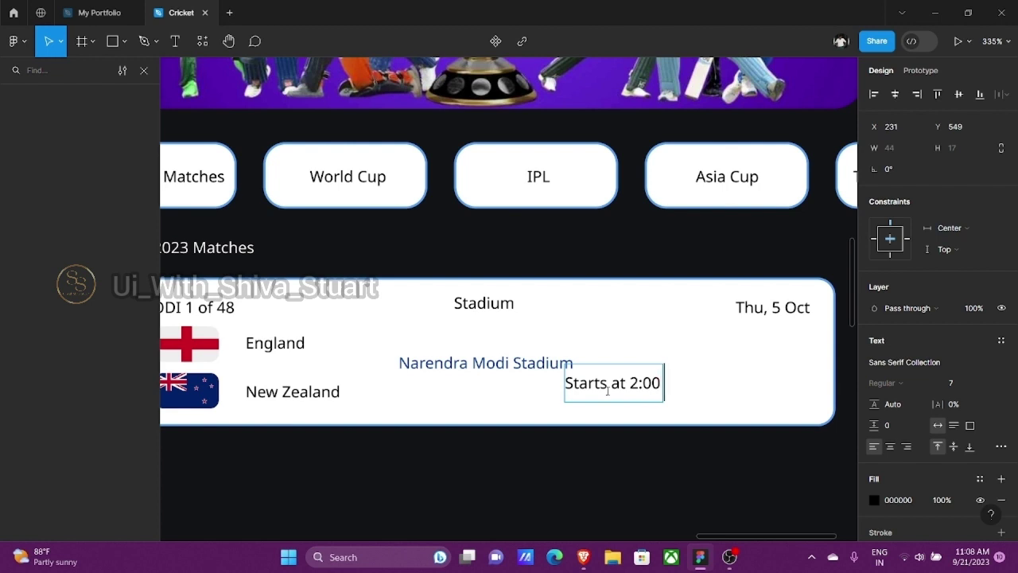
key("Escape")
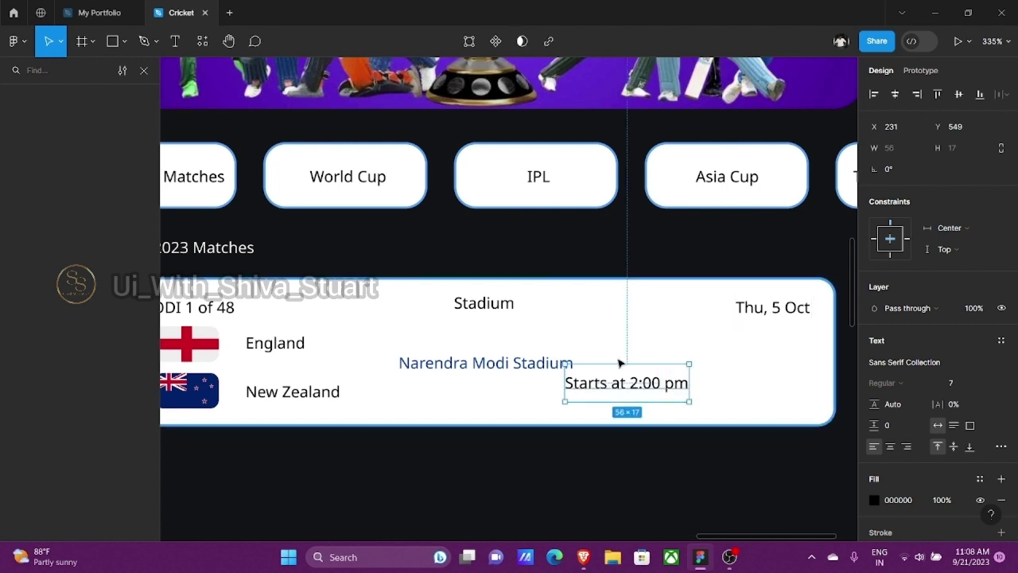
- Center the "Starts at 2:00 pm" text horizontally and nudge it down to about Y 558, near the card's bottom edge
left_click(894, 94)
key("Down")
key("Down")
key("Down")
key("Down")
key("Down")
key("Down")
key("Down")
key("Down")
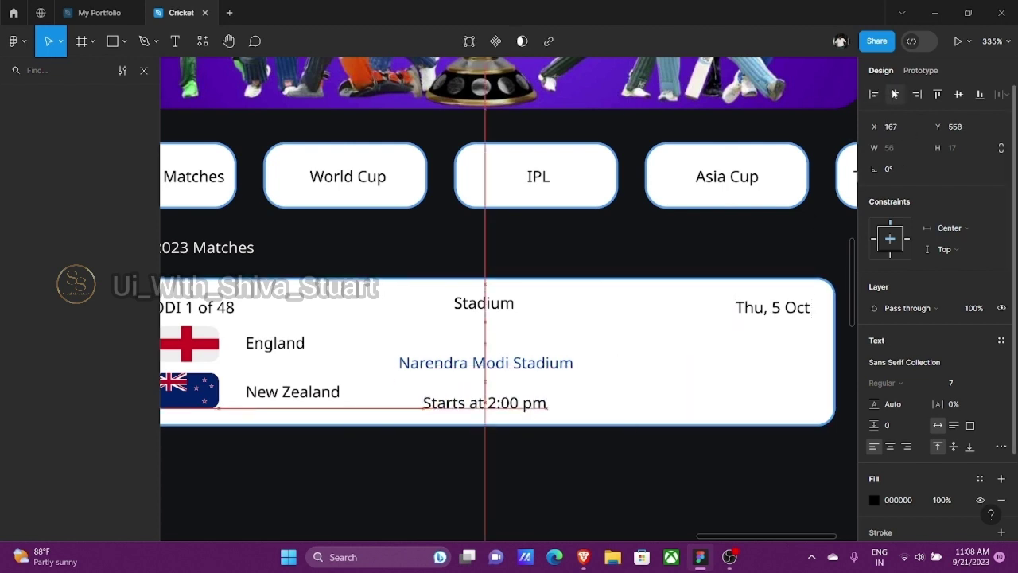
- Nudge the "Narendra Modi Stadium" text up to Y 536
left_click(546, 371)
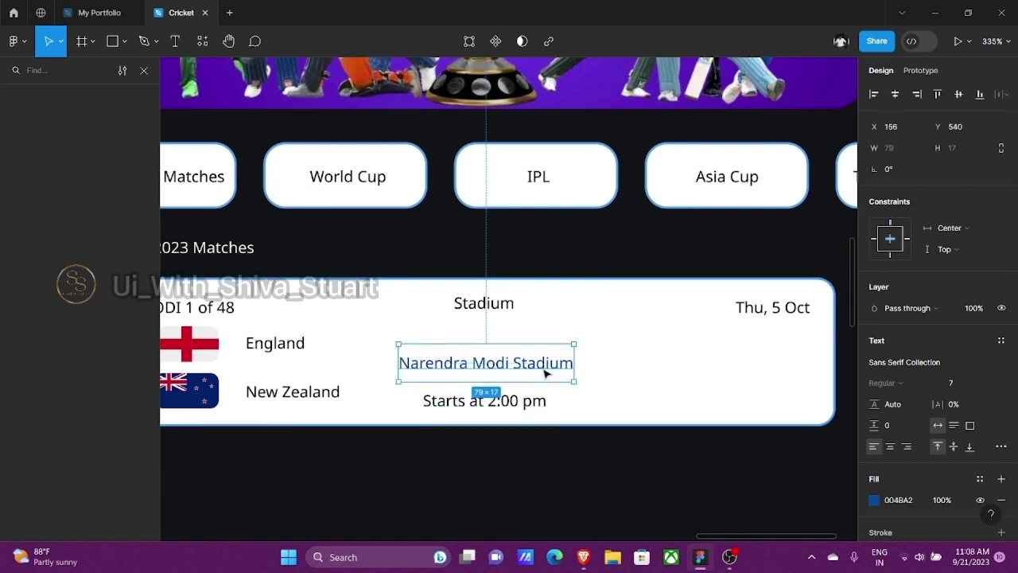
key("Up")
key("Up")
key("Up")
key("Up")
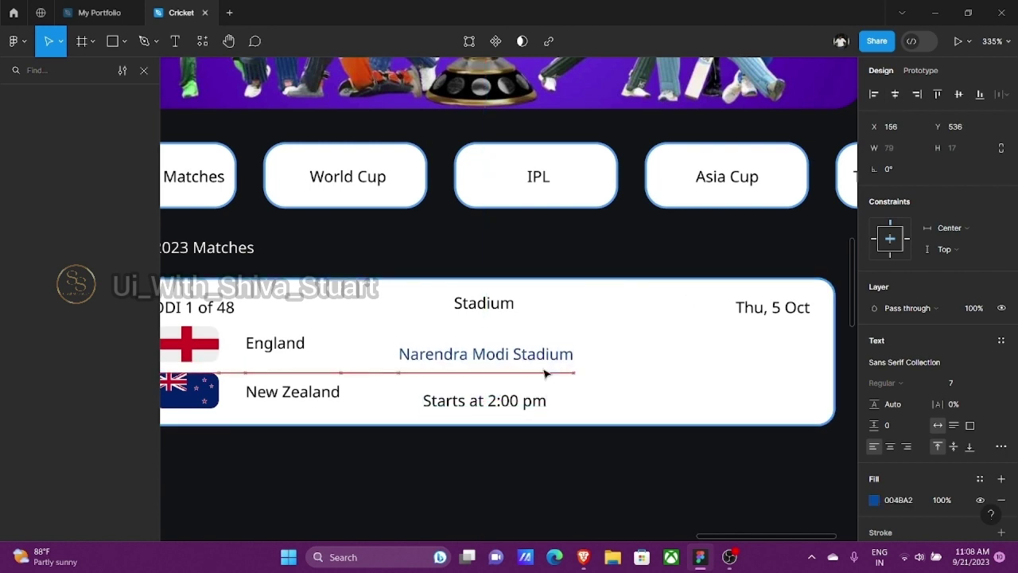
- Duplicate the whole match card with its flags and texts and place the copy just below the original
scroll(532, 451, "down", 3, "ctrl")
left_click(532, 451)
scroll(718, 432, "down", 2, "ctrl")
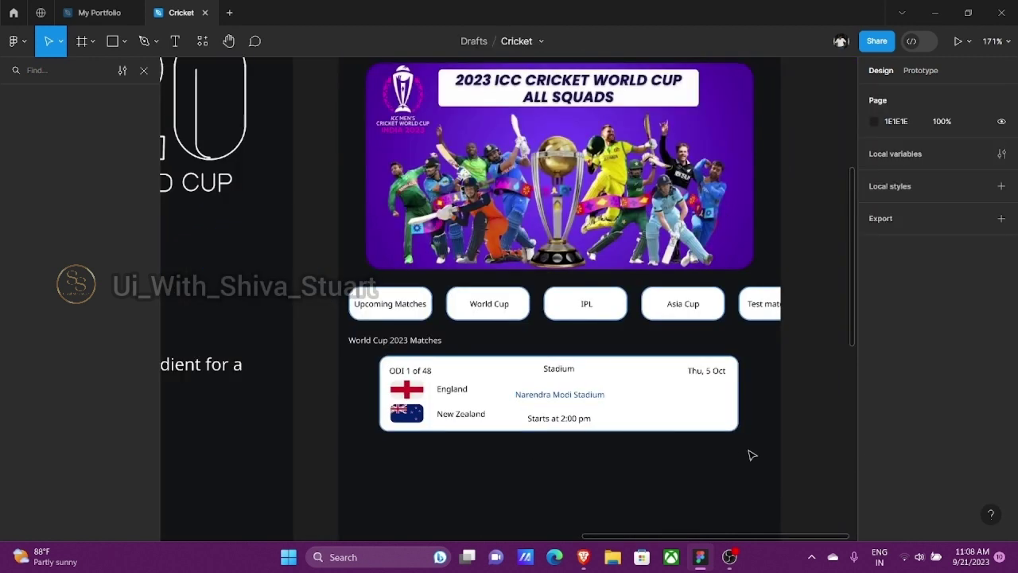
left_click_drag(750, 449, 371, 351)
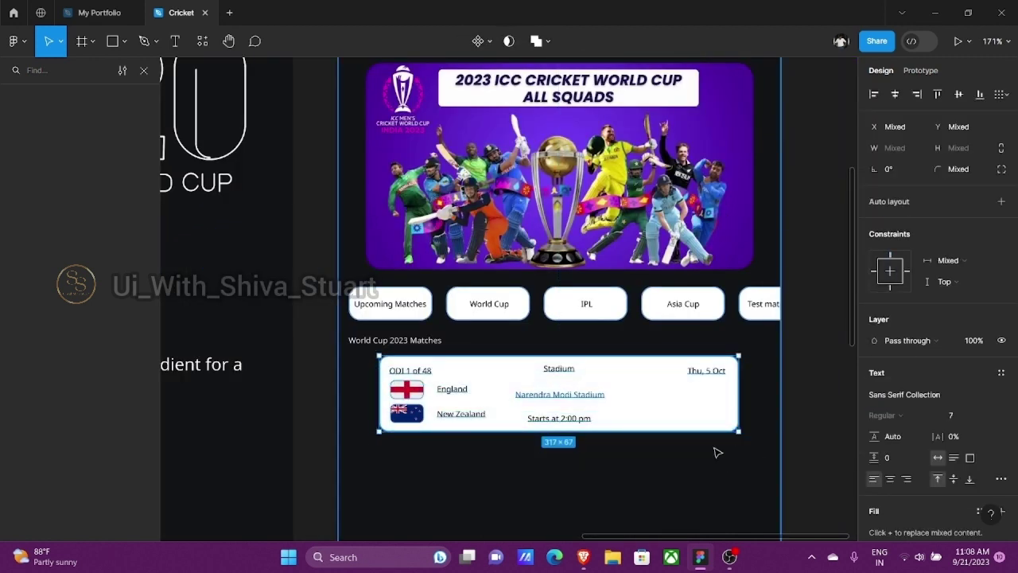
key("ctrl+d")
left_click_drag(724, 421, 625, 487)
scroll(626, 489, "down", 2)
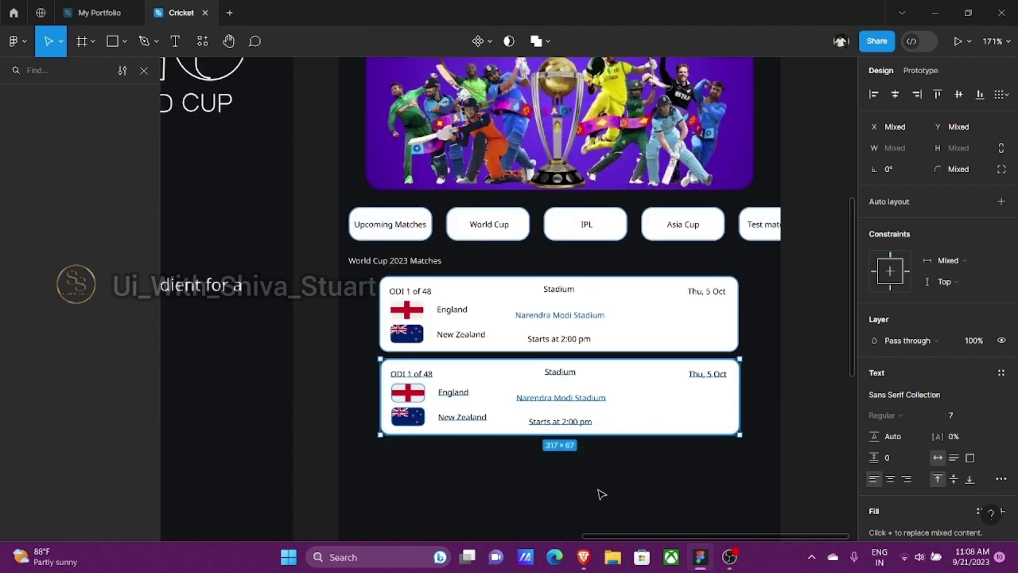
- Replace the England flag in the second match card with the Pakistan flag image from the Cricket folder
left_click(408, 393)
left_click(874, 361)
left_click(778, 320)
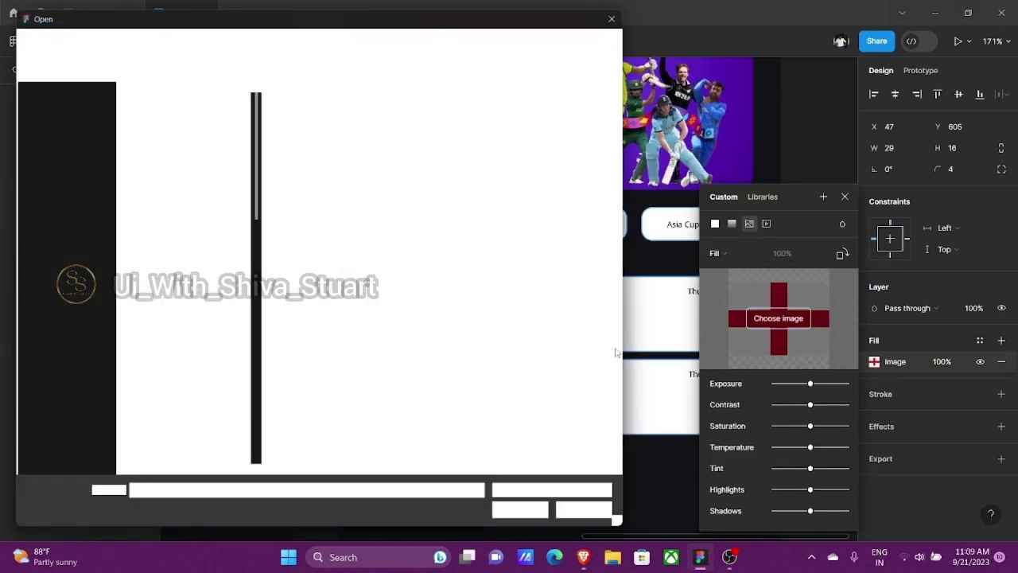
scroll(183, 298, "down", 10)
scroll(182, 298, "up", 2)
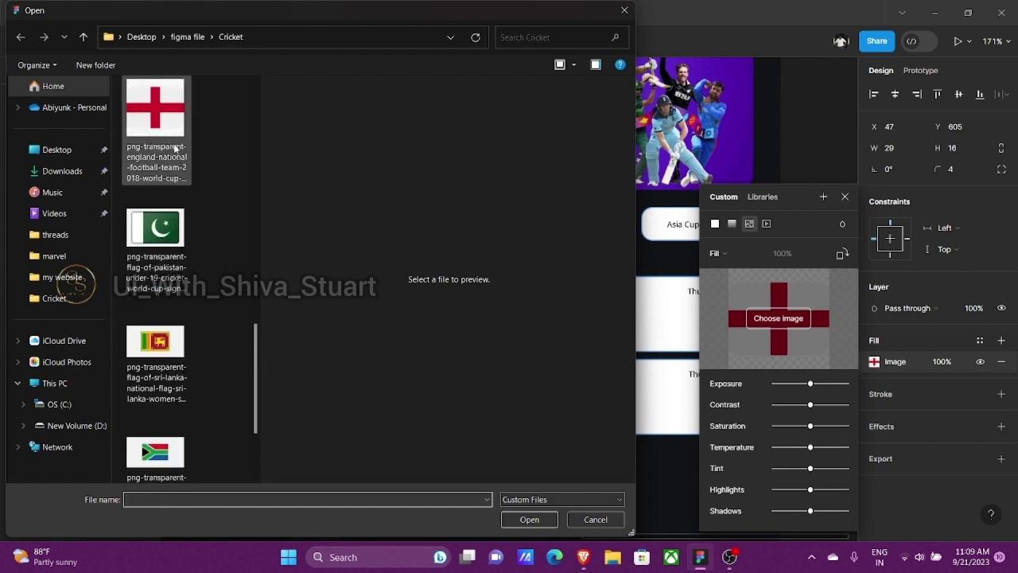
left_click(158, 169)
left_click(511, 523)
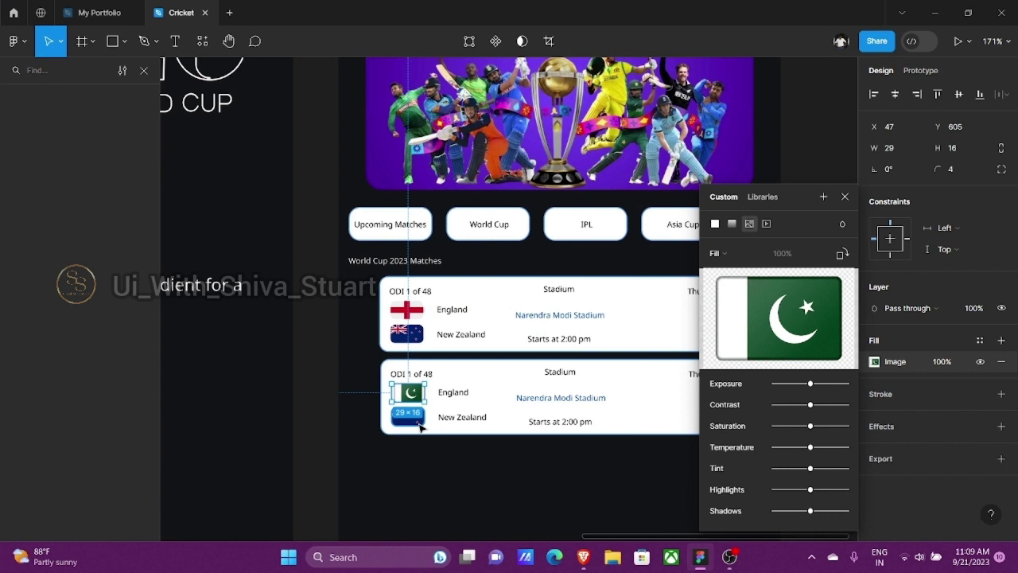
- Replace the New Zealand flag in the second match card with the Netherlands flag image from the Cricket folder
left_click(419, 428)
left_click(875, 361)
left_click(779, 318)
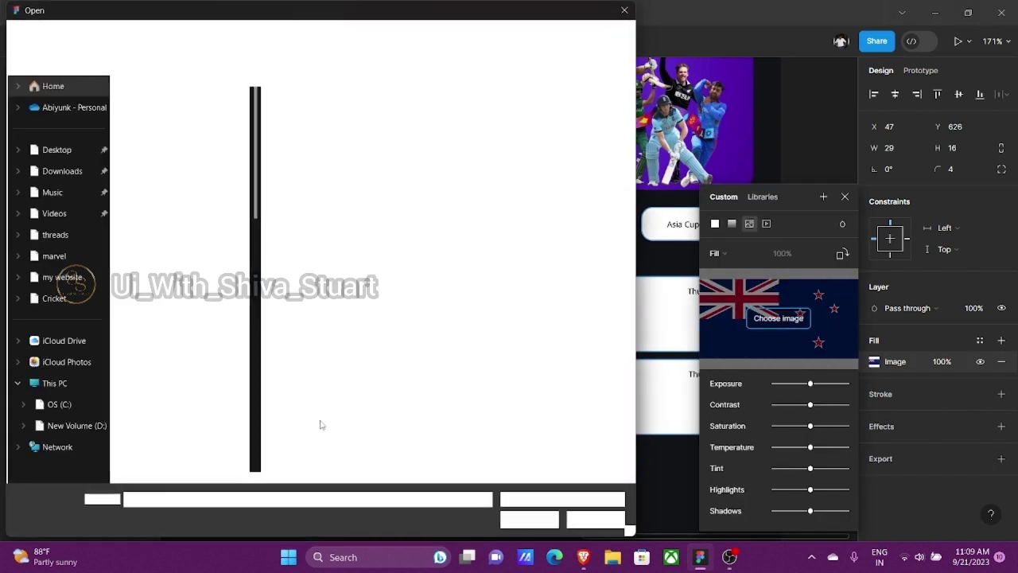
scroll(194, 418, "up", 6)
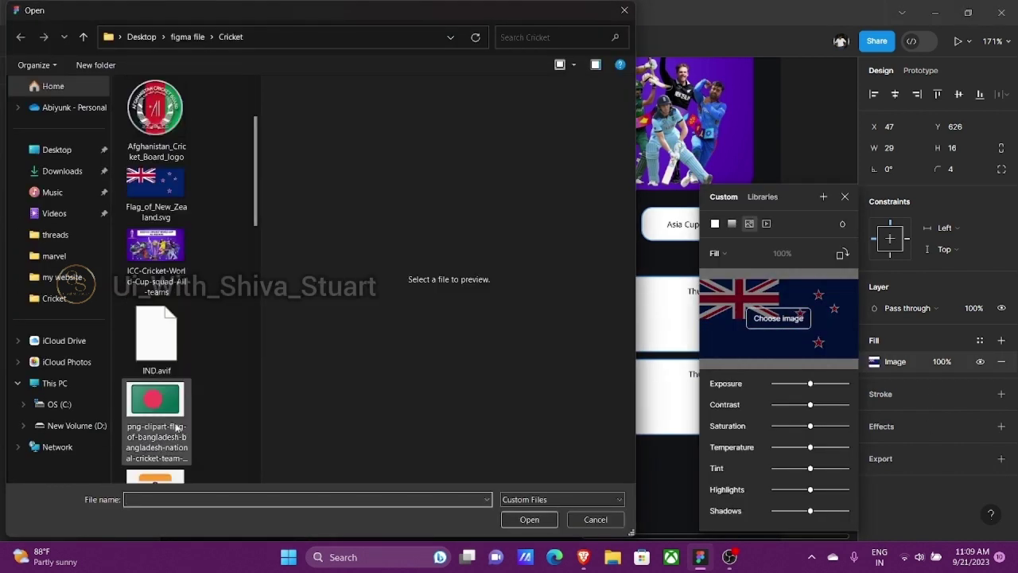
scroll(154, 428, "down", 3)
left_click(155, 290)
left_click(529, 518)
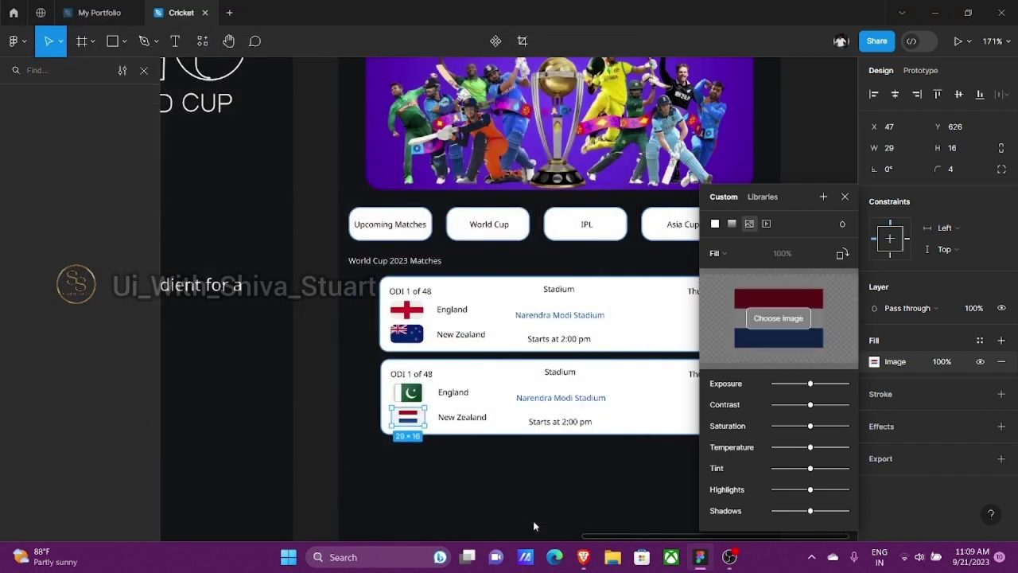
left_click(636, 472)
scroll(643, 427, "right", 3)
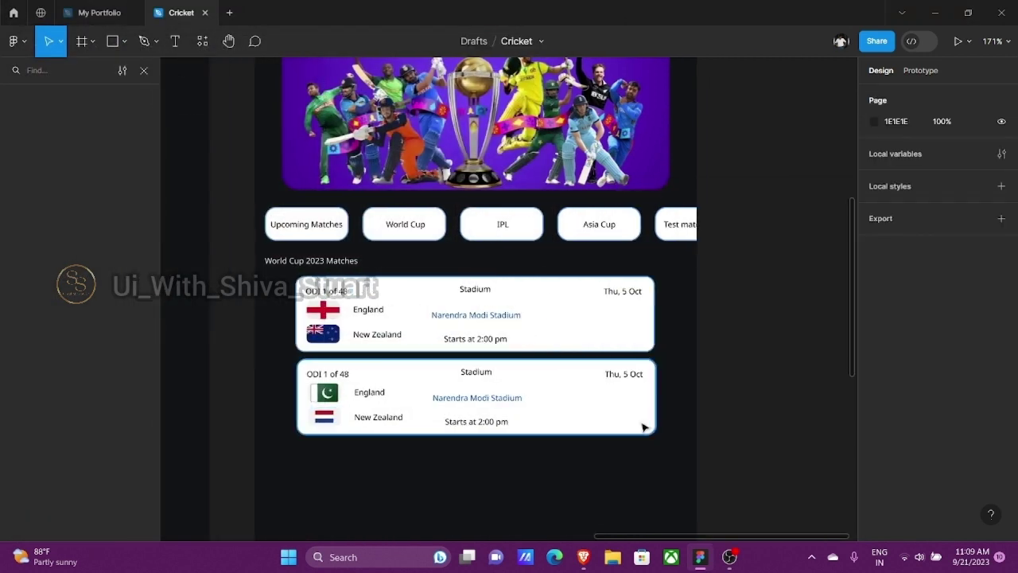
- Change the day number in the second match card's date to 6
scroll(637, 400, "up", 6, "ctrl")
left_click(609, 334)
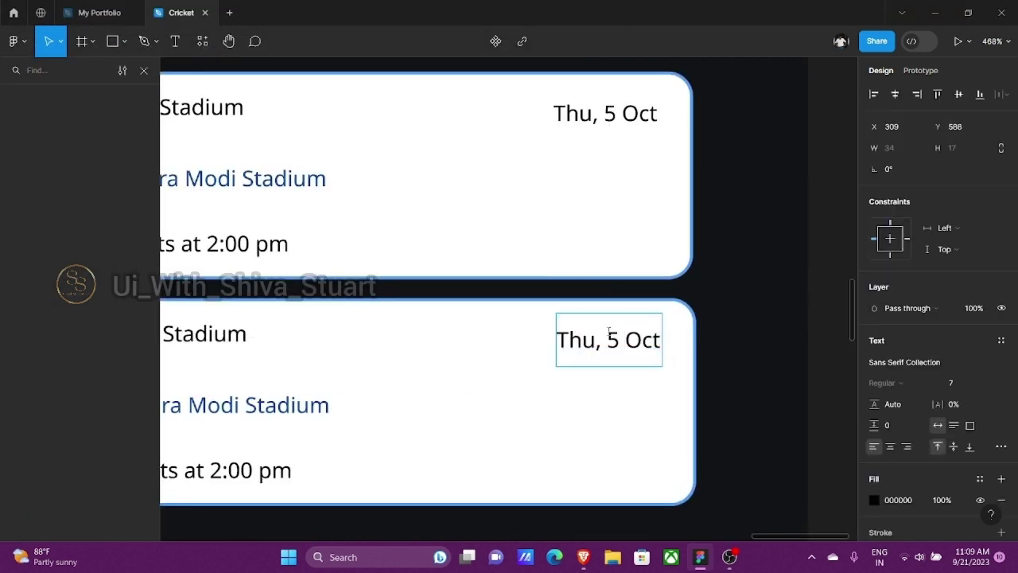
double_click(608, 333)
type("6")
key("BackSpace")
key("BackSpace")
type("6")
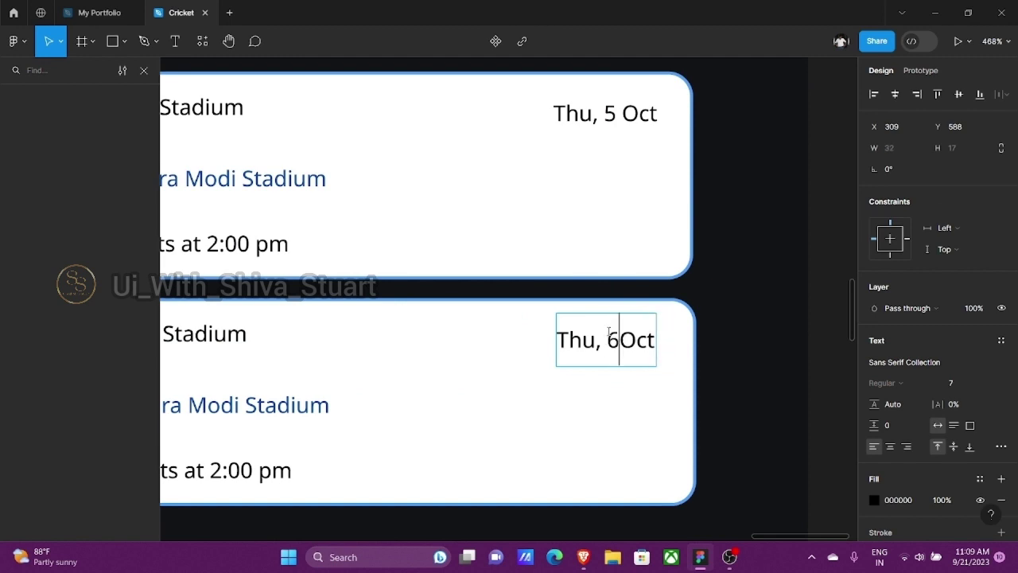
key("Left")
type("0")
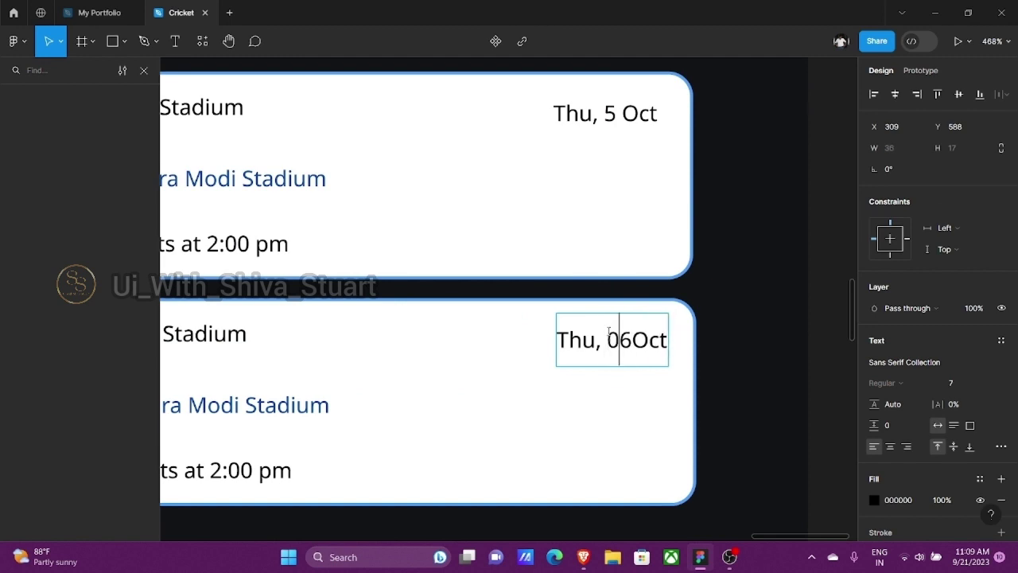
key("BackSpace")
key("BackSpace")
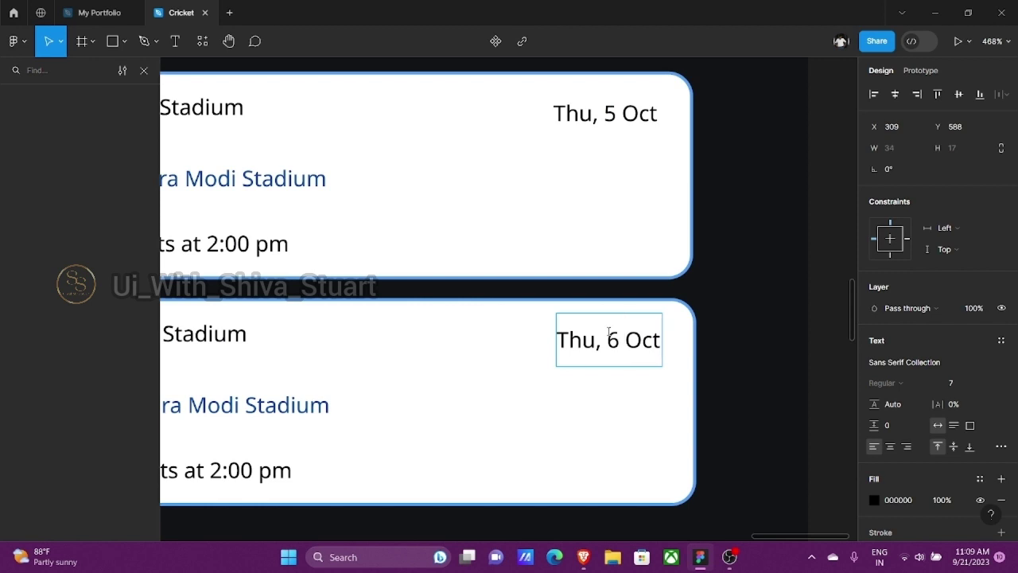
- Change the weekday in the second match card's date to "Fri" and nudge the date text right to X 312
key("Left")
key("Left")
key("Left")
key("Left")
key("BackSpace")
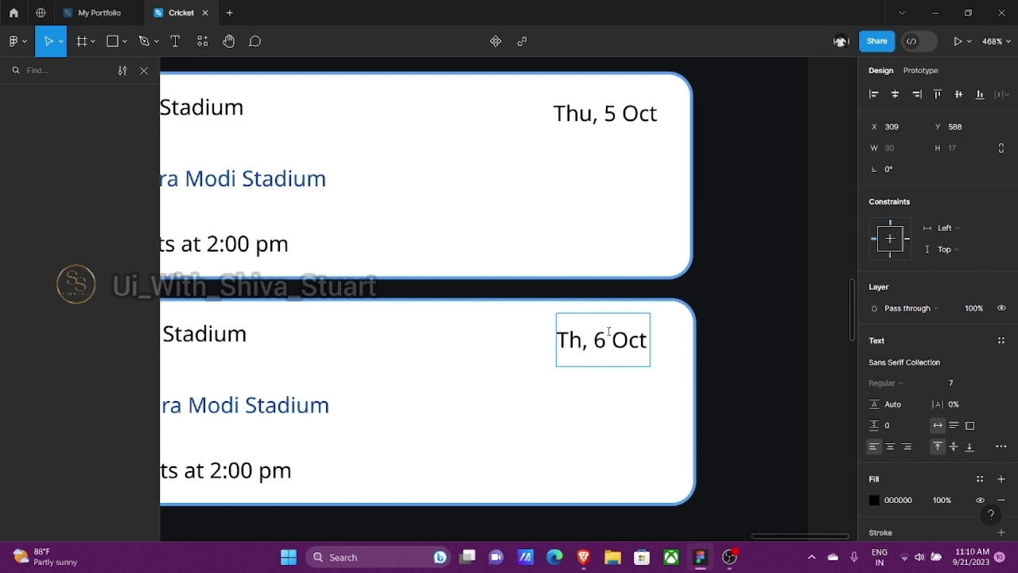
key("BackSpace")
key("BackSpace")
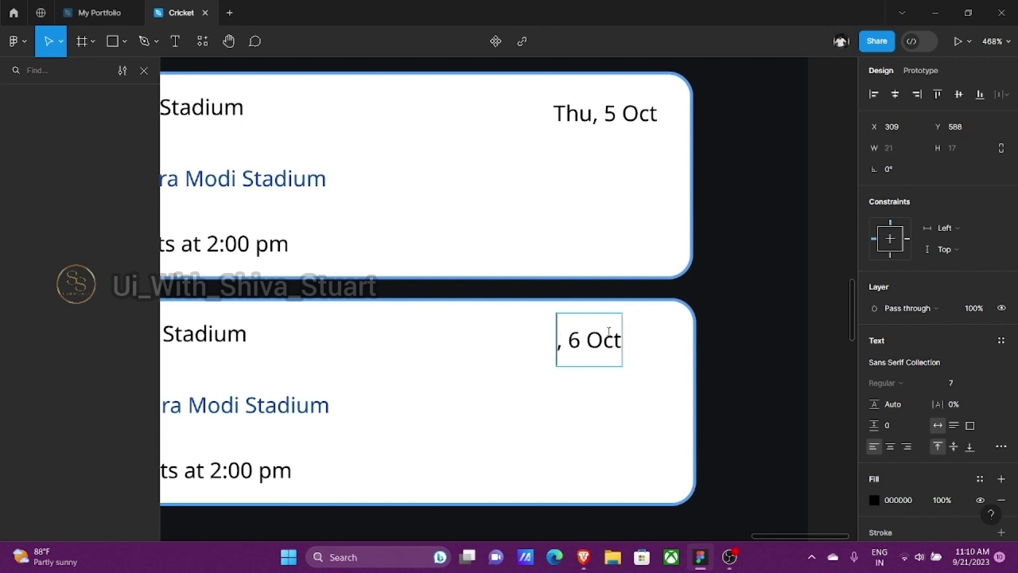
type("fri")
key("BackSpace")
key("BackSpace")
key("BackSpace")
type("Fri")
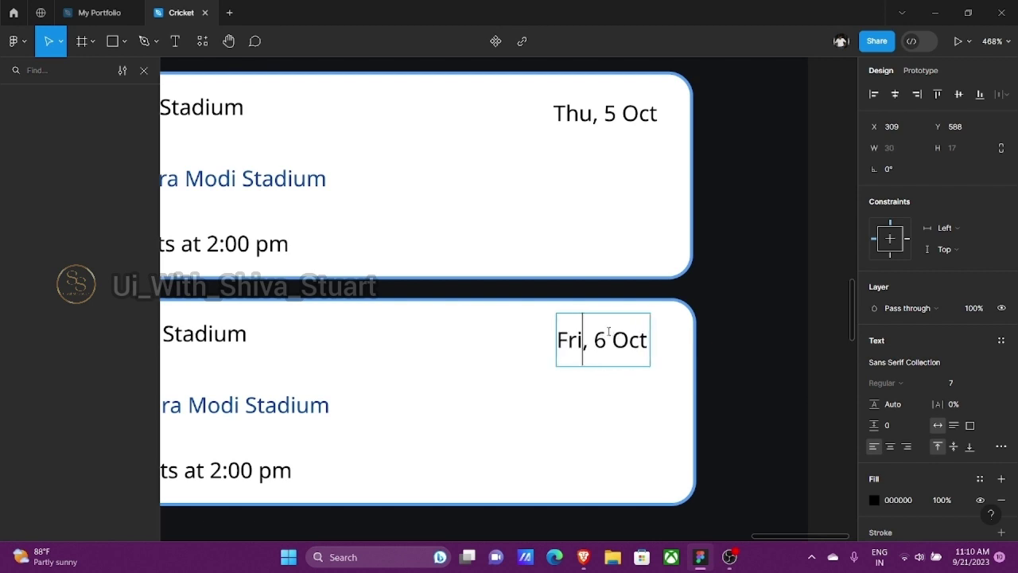
key("Escape")
key("Right")
key("Right")
key("Right")
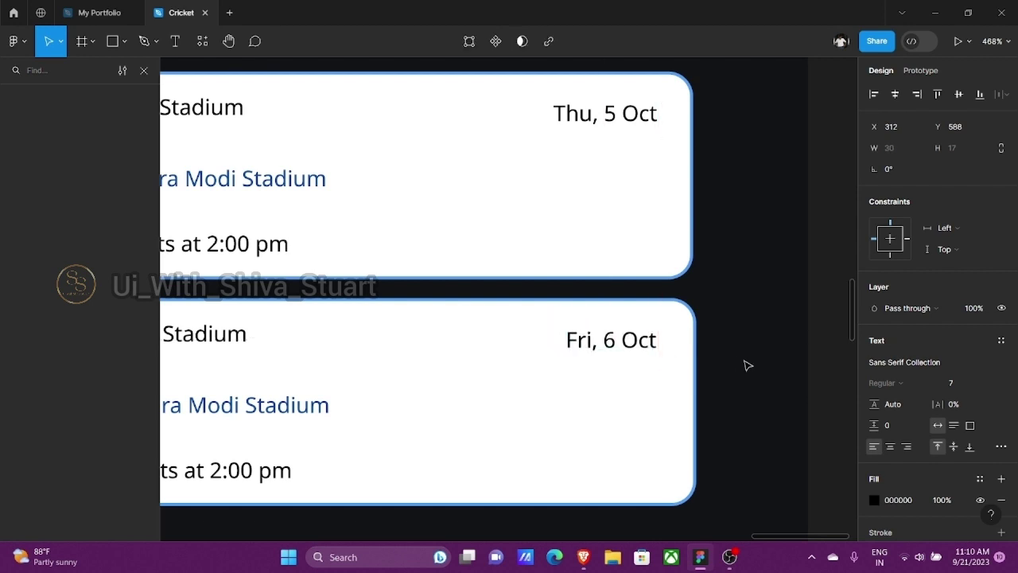
- Replace the team name "England" in the second match card with "Pakistan"
scroll(270, 405, "left", 5)
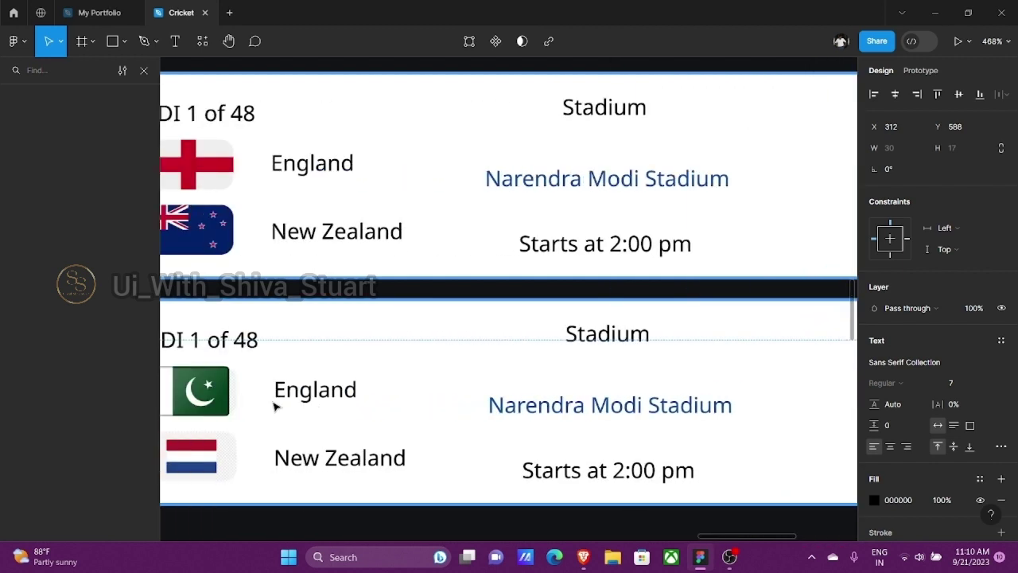
double_click(301, 403)
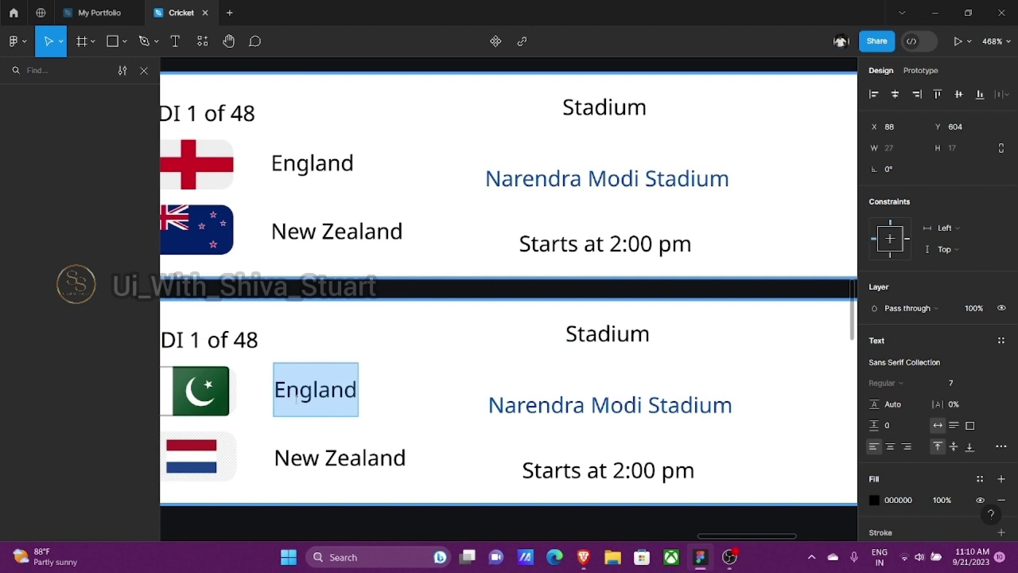
type("Pak")
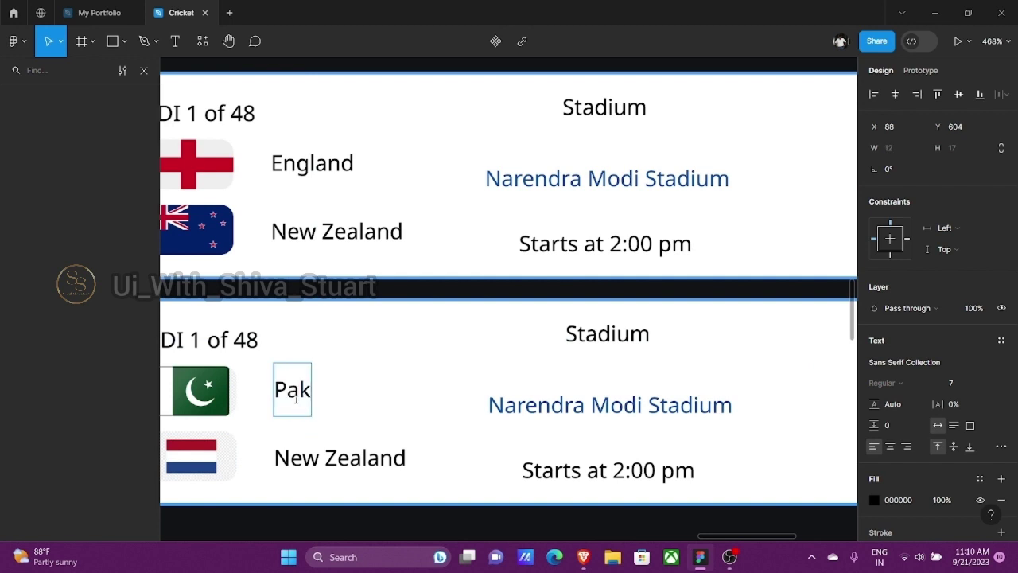
type("istan")
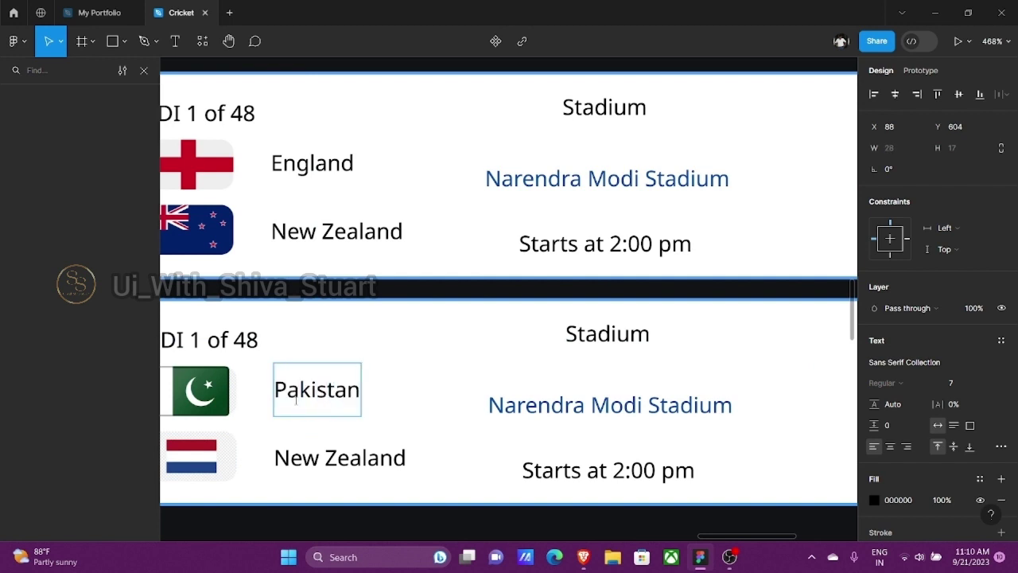
key("Escape")
- Replace the team name "New Zealand" in the second match card with "Netherlands" and nudge it left to X 87
left_click(387, 456)
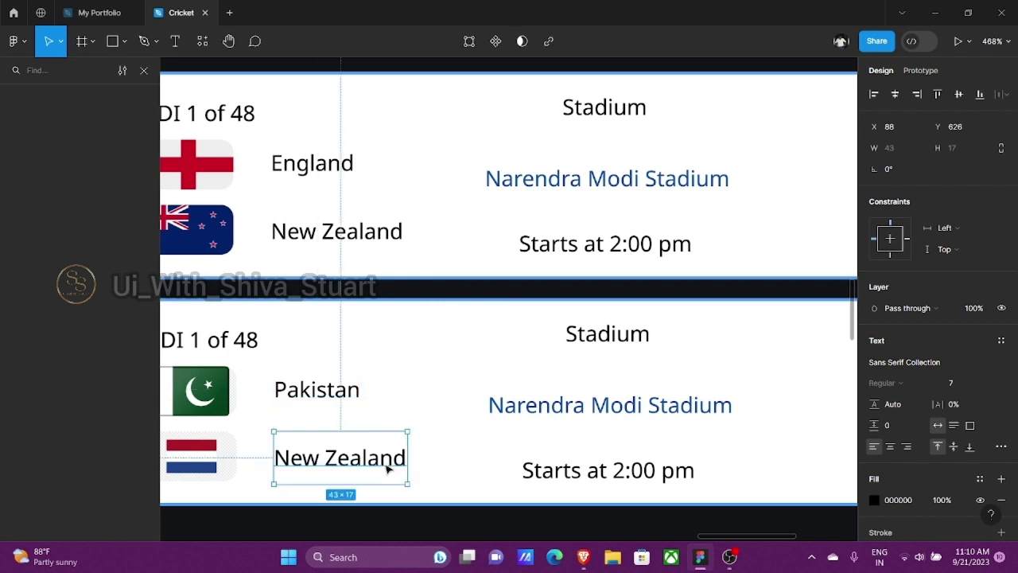
double_click(387, 457)
type("Ne")
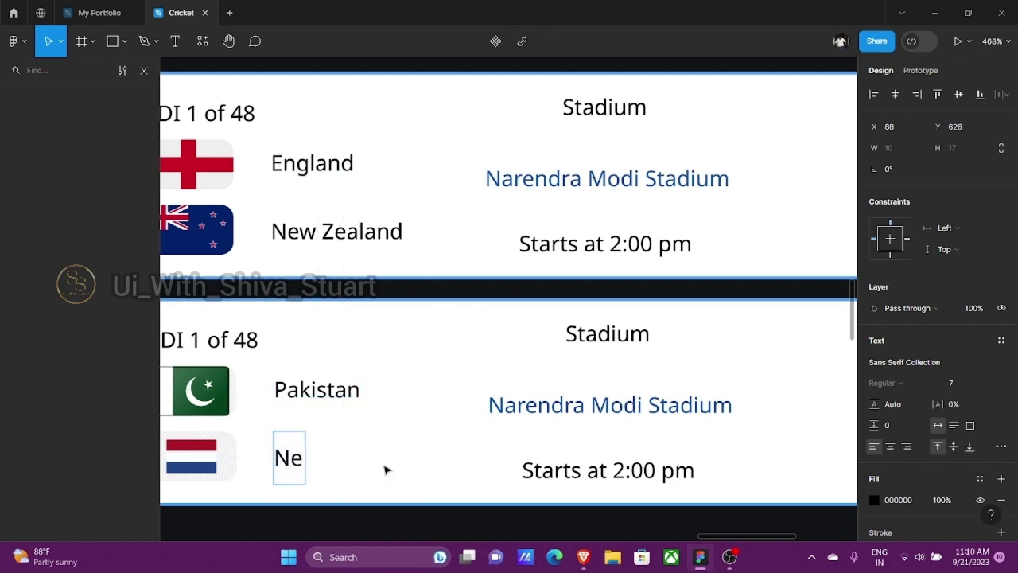
type("ther")
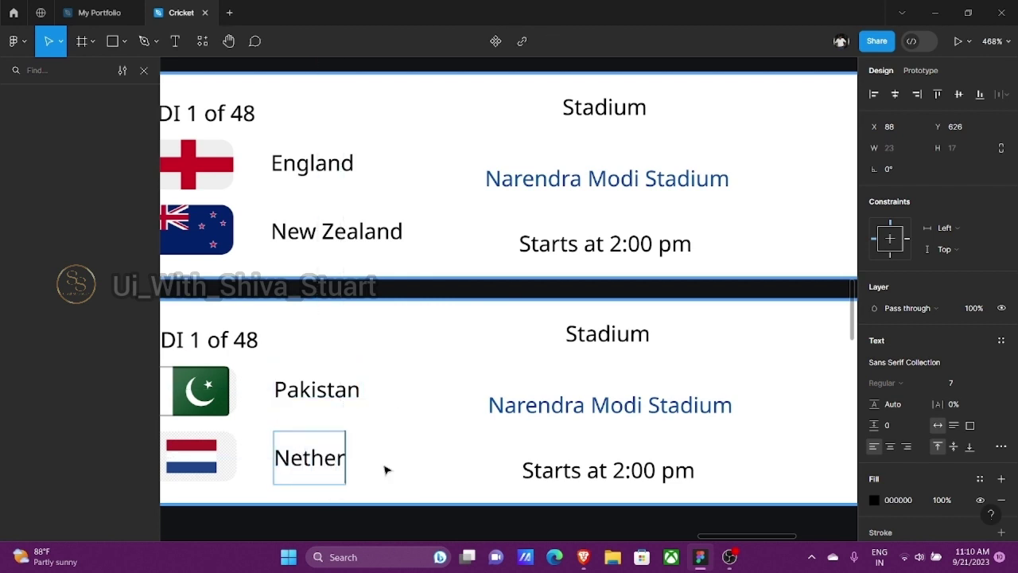
type("lands")
key("Escape")
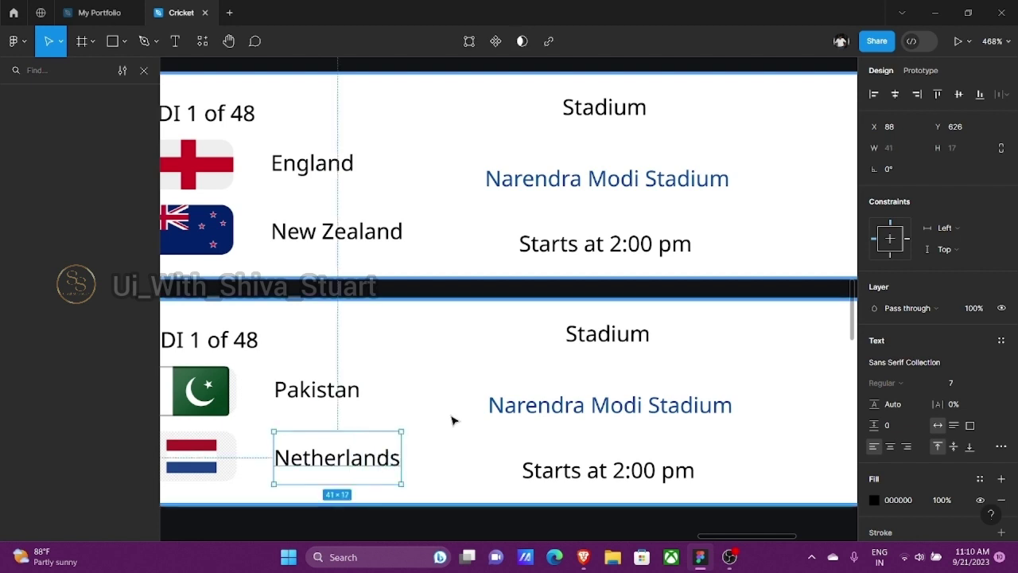
key("Left")
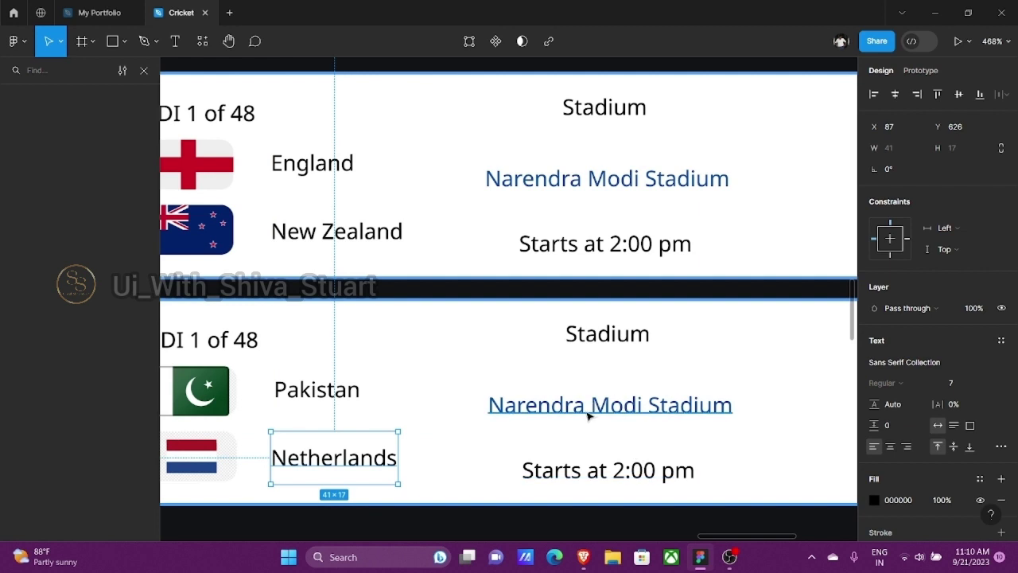
- Replace the venue name in the second match card with "Rajiv gandhi International Stadium"
double_click(601, 407)
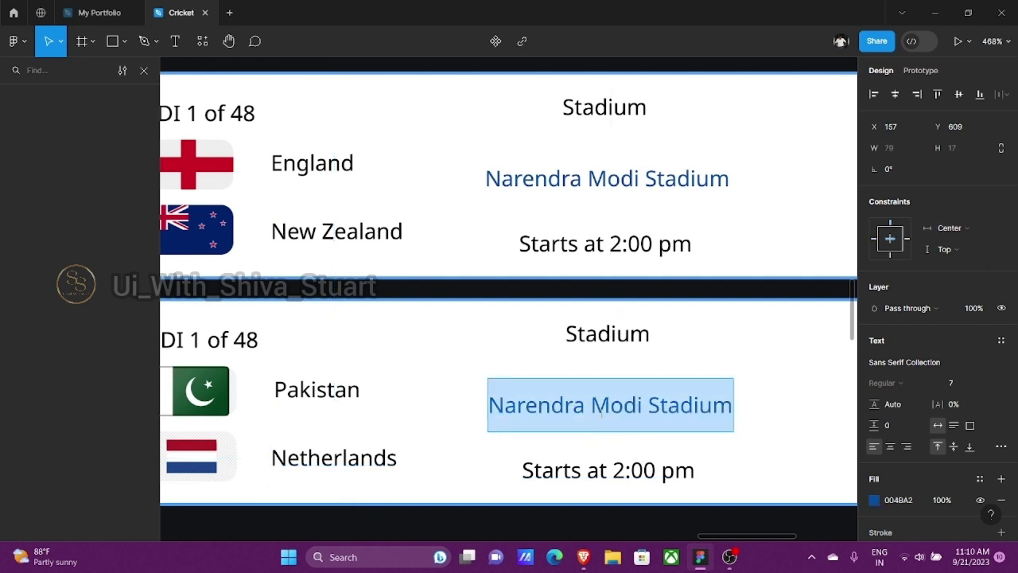
key("BackSpace")
type("ra")
key("BackSpace")
key("BackSpace")
type("R")
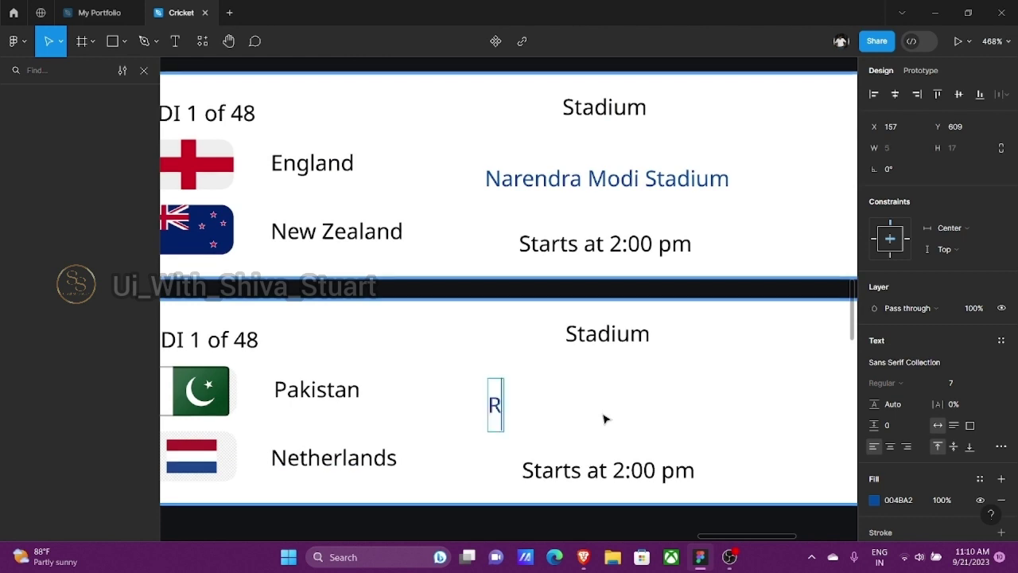
type("ajiv")
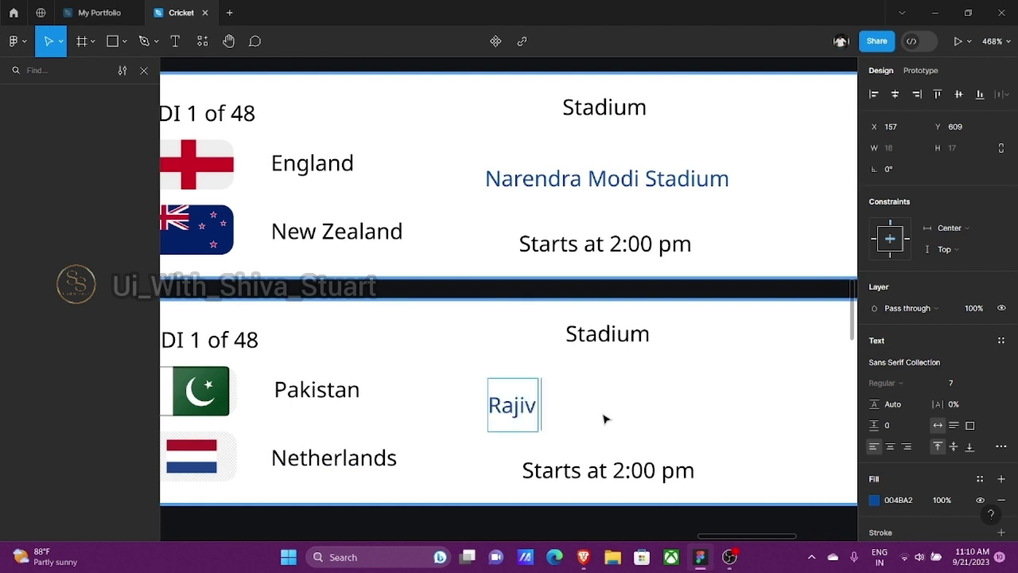
type(" gandh")
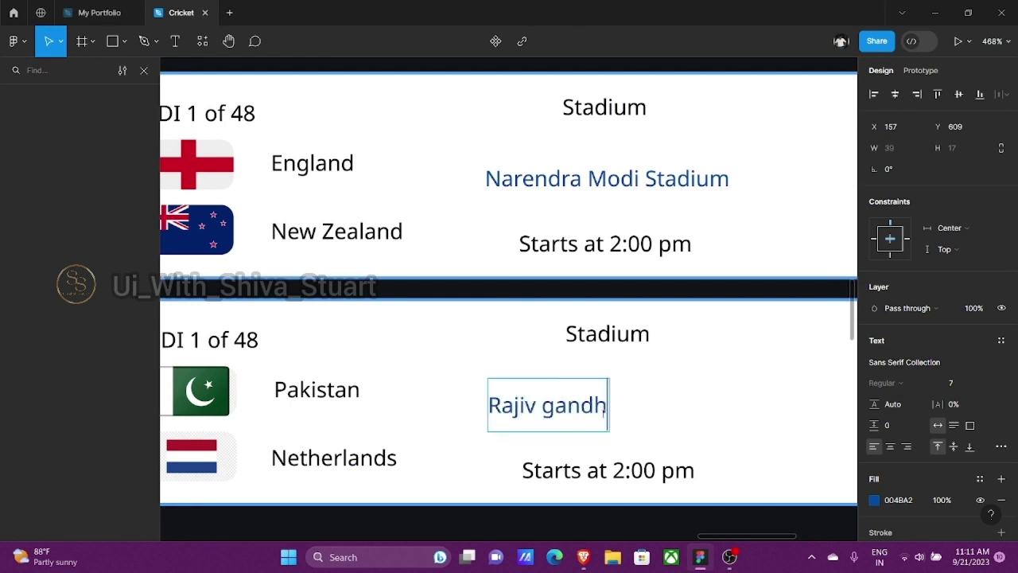
type("i Inter")
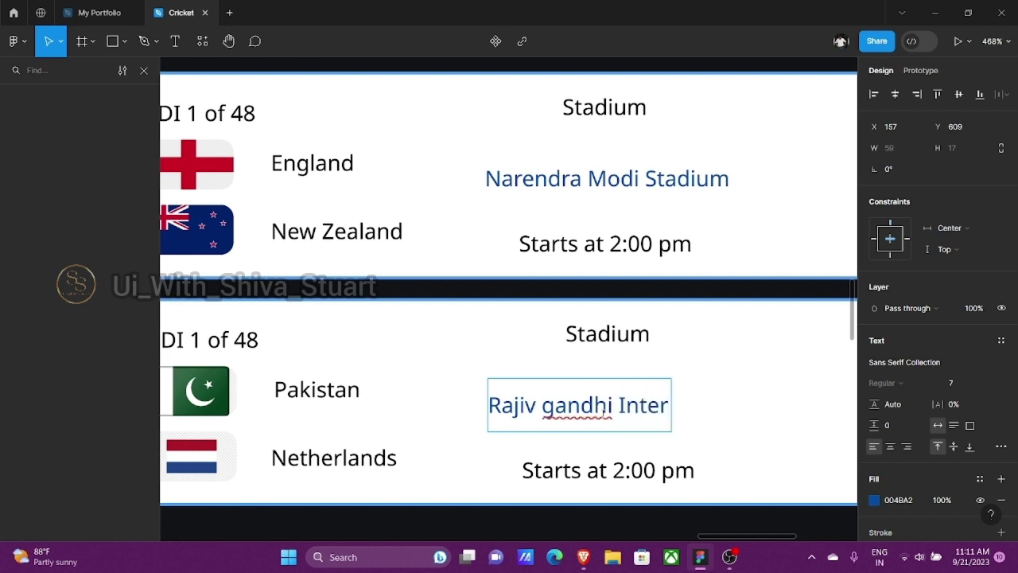
type("national")
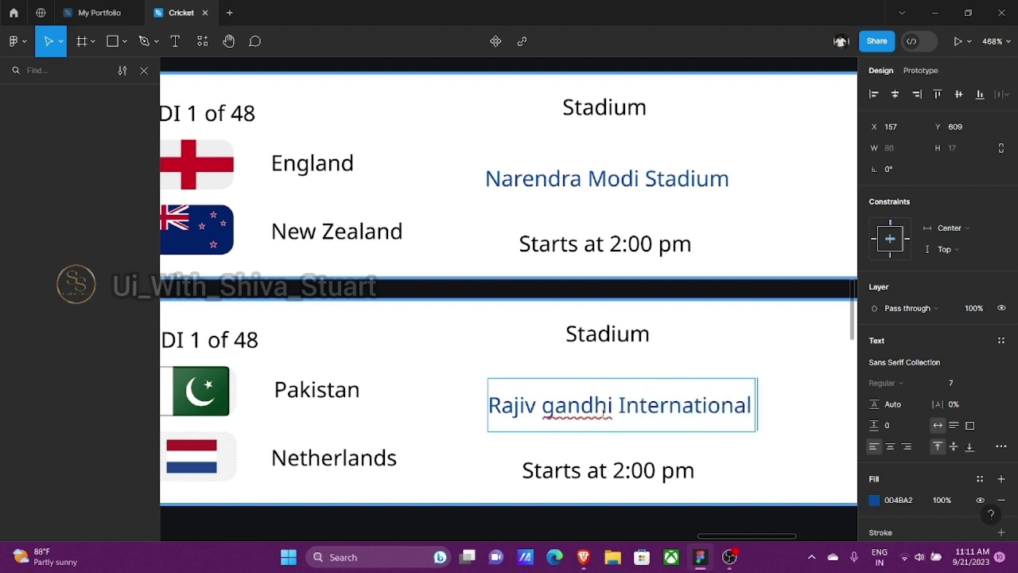
type(" St")
type("a")
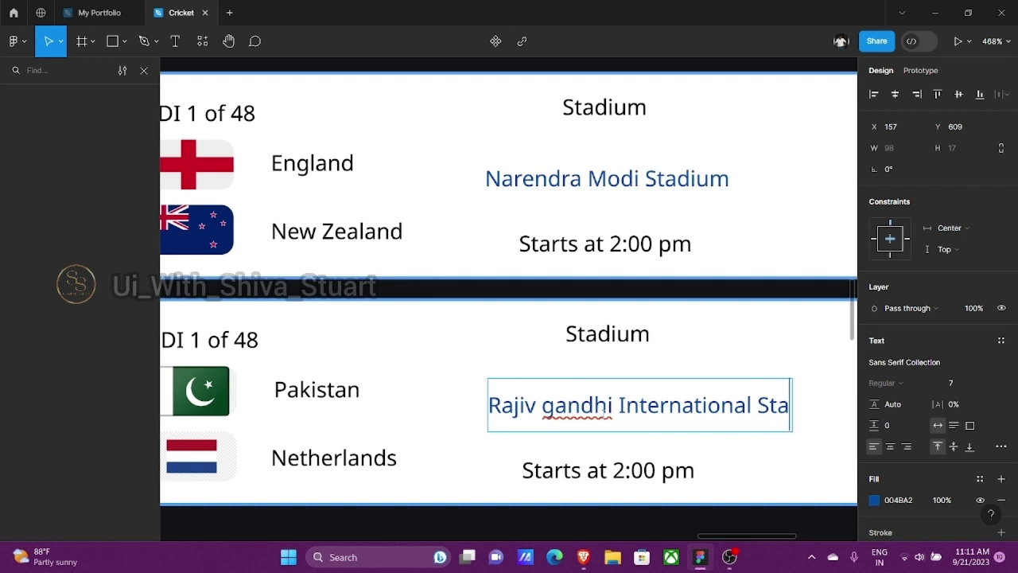
type("dium")
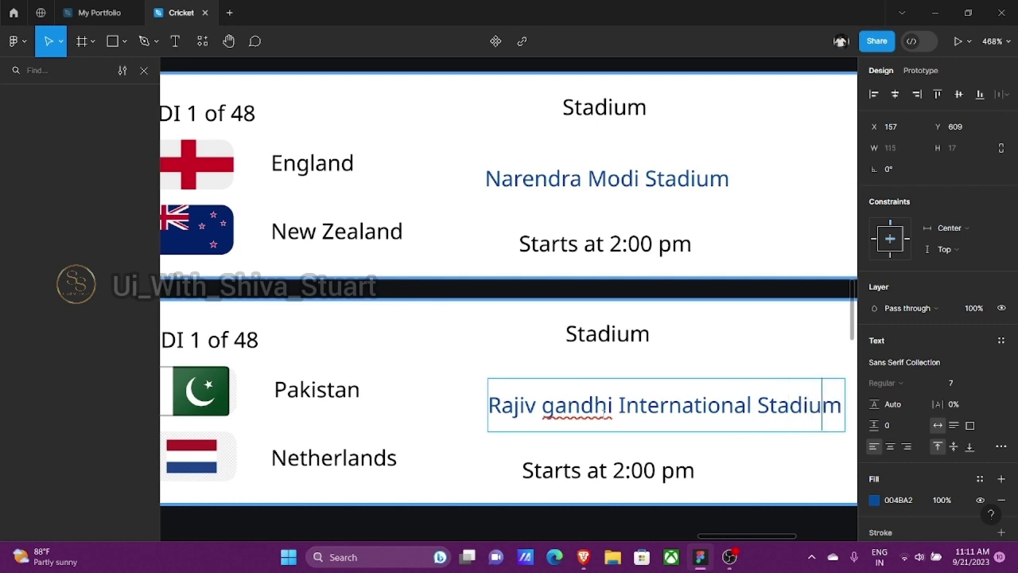
- Capitalise the G of "Gandhi" in the second card's venue name and centre the text horizontally in the frame
key("Left")
key("Left")
key("Left")
key("Left")
key("Left")
key("Left")
key("Left")
key("Left")
key("Left")
key("Left")
key("Left")
key("Left")
key("Left")
key("Left")
key("Left")
key("Left")
key("Left")
key("Left")
key("Left")
key("Left")
key("BackSpace")
type("G")
key("Escape")
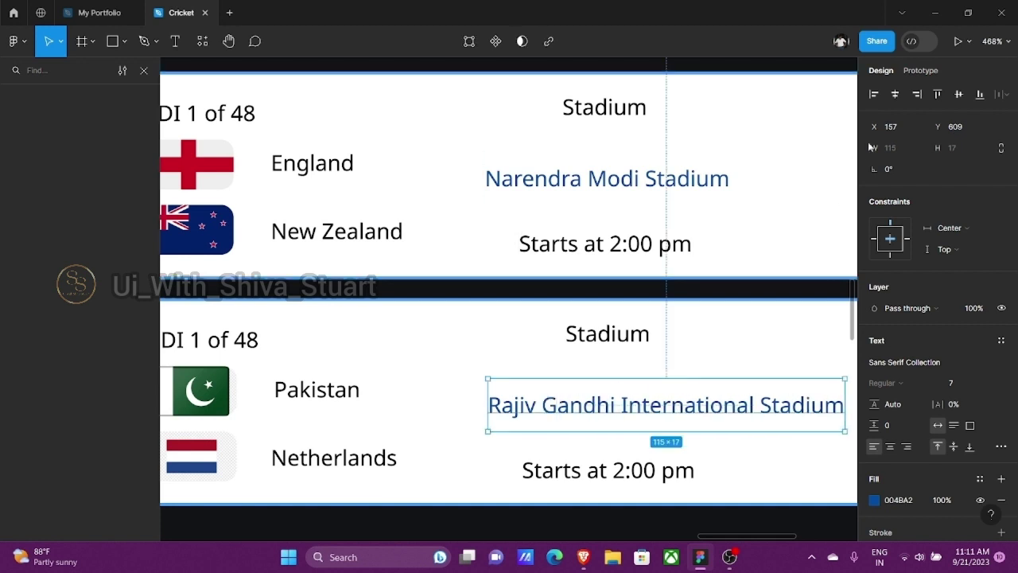
left_click(895, 94)
- Move both match cards with all their contents out of the phone frame onto the empty canvas to its right
scroll(787, 223, "down", 5)
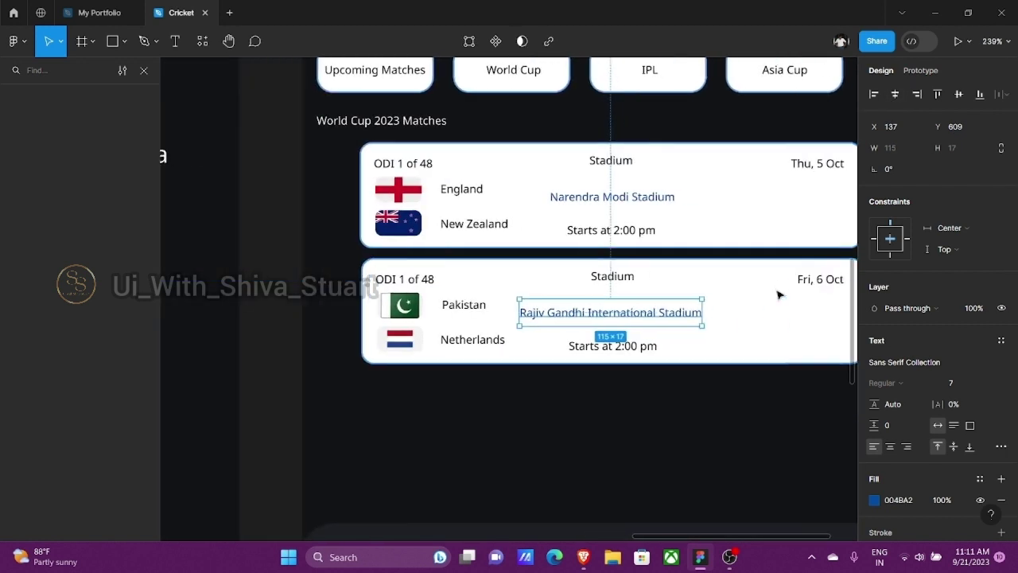
scroll(779, 295, "right", 2)
left_click_drag(815, 404, 296, 148)
left_click_drag(358, 198, 677, 182)
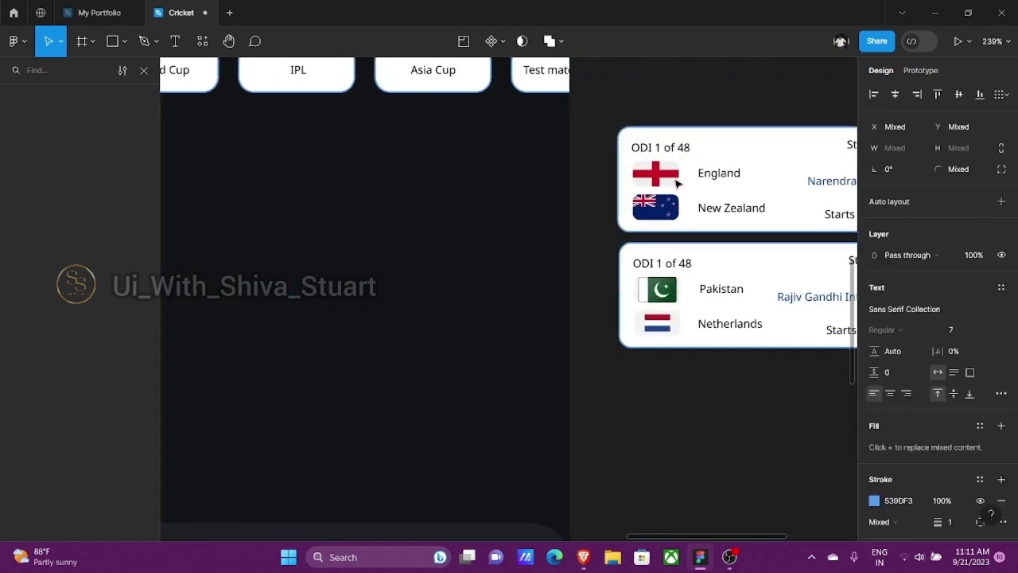
- Duplicate the two match cards with their contents and place the copies directly below the originals
scroll(672, 183, "right", 8)
key("ctrl+d")
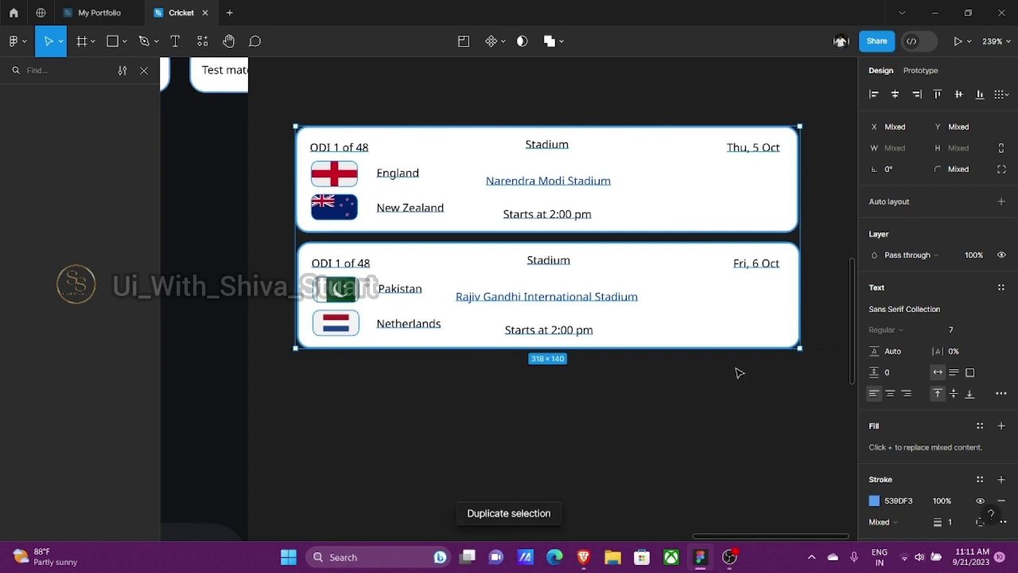
left_click_drag(576, 155, 563, 381)
scroll(562, 380, "down", 2)
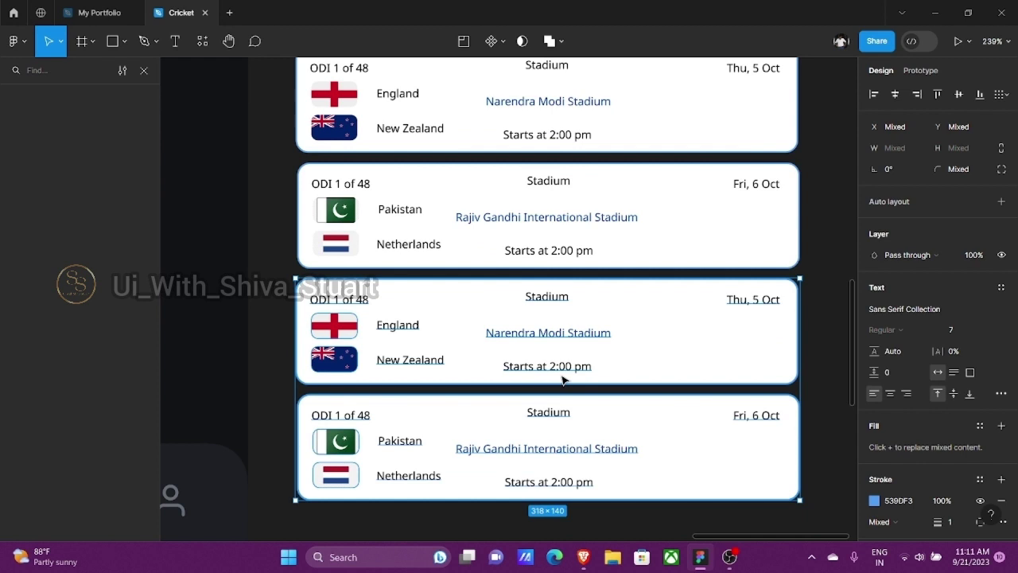
- Change the match number label in the second card to "ODI 2 of 48"
double_click(350, 187)
left_click(343, 184)
key("BackSpace")
type("2")
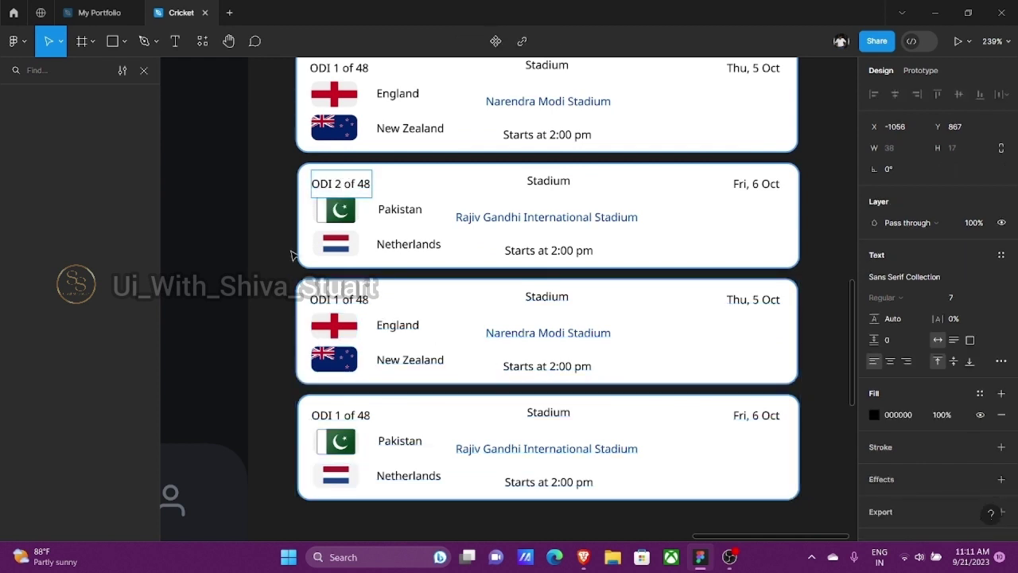
key("Escape")
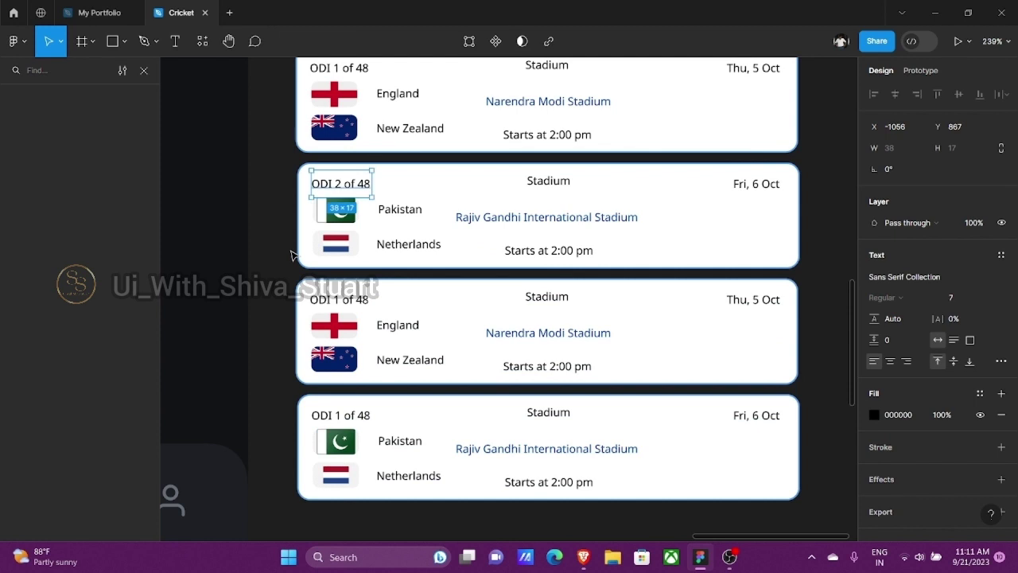
- Replace the England flag in the third match card with the Bangladesh flag image from the Cricket folder
left_click(347, 327)
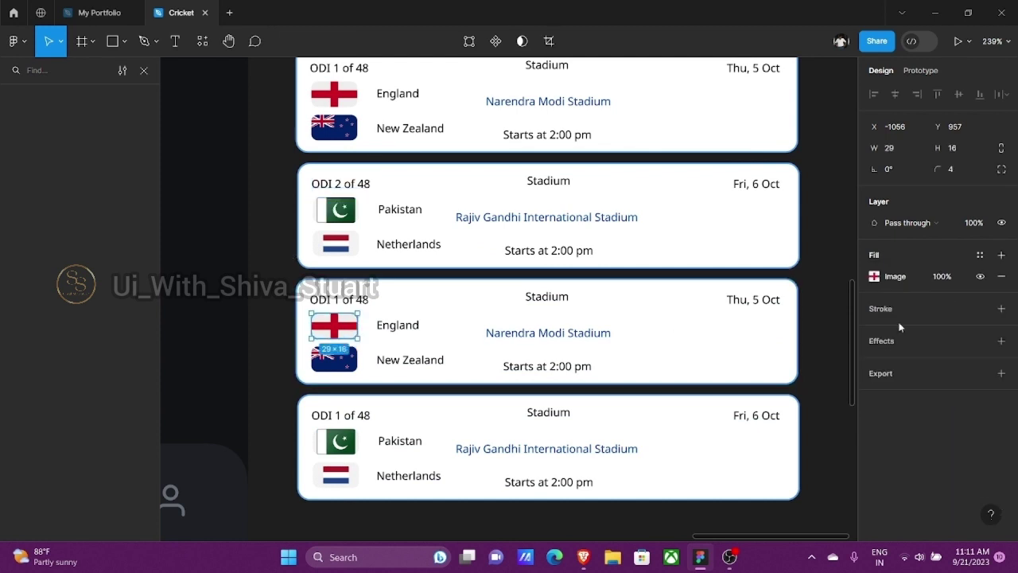
left_click(874, 276)
left_click(772, 318)
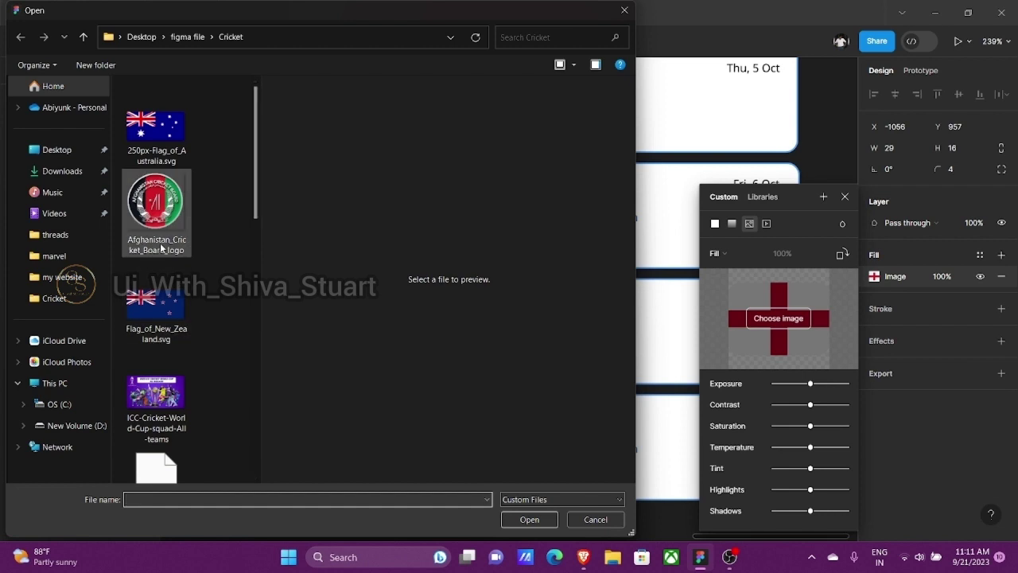
scroll(162, 249, "down", 5)
scroll(165, 325, "up", 3)
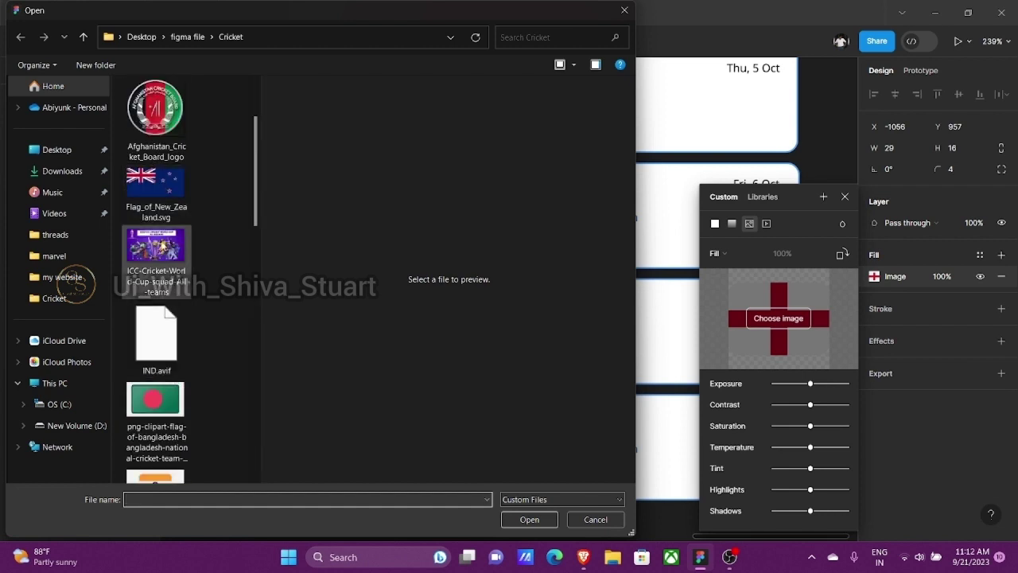
left_click(155, 350)
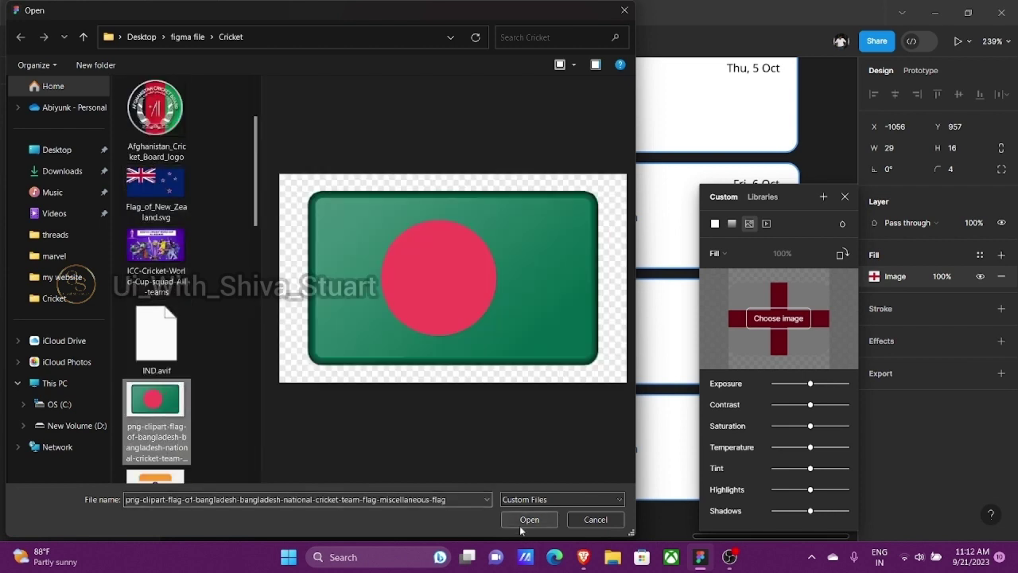
left_click(528, 521)
- Replace the New Zealand flag in the third match card with the Afghanistan_Cricket_Board_logo image
left_click(346, 368)
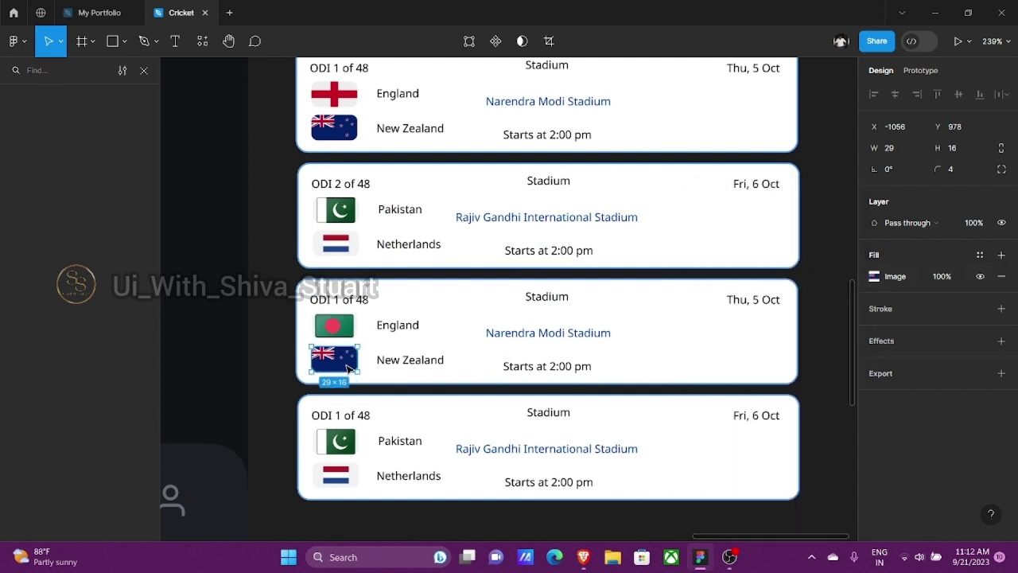
left_click(874, 276)
left_click(779, 319)
left_click(155, 231)
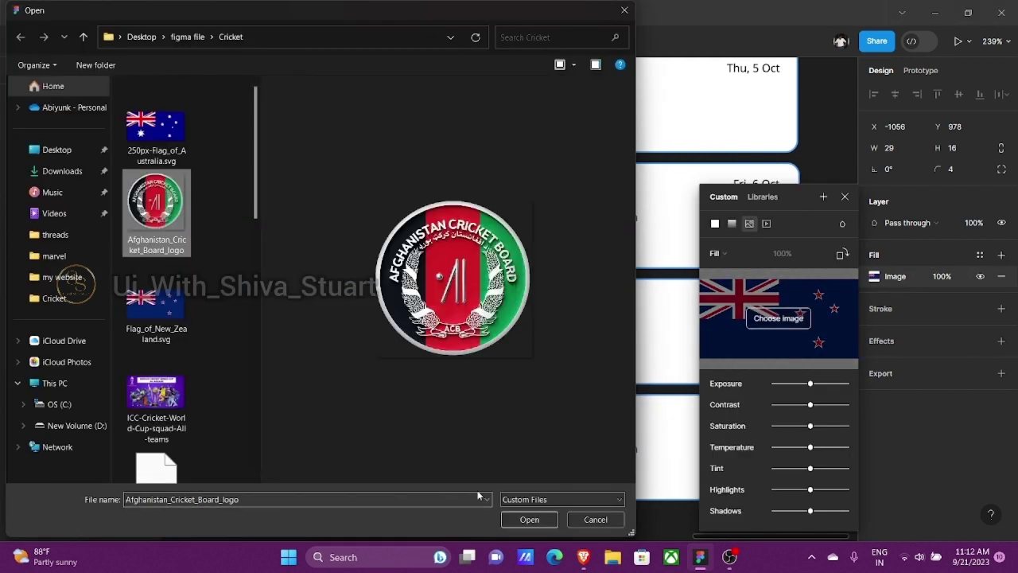
left_click(530, 519)
left_click(273, 405)
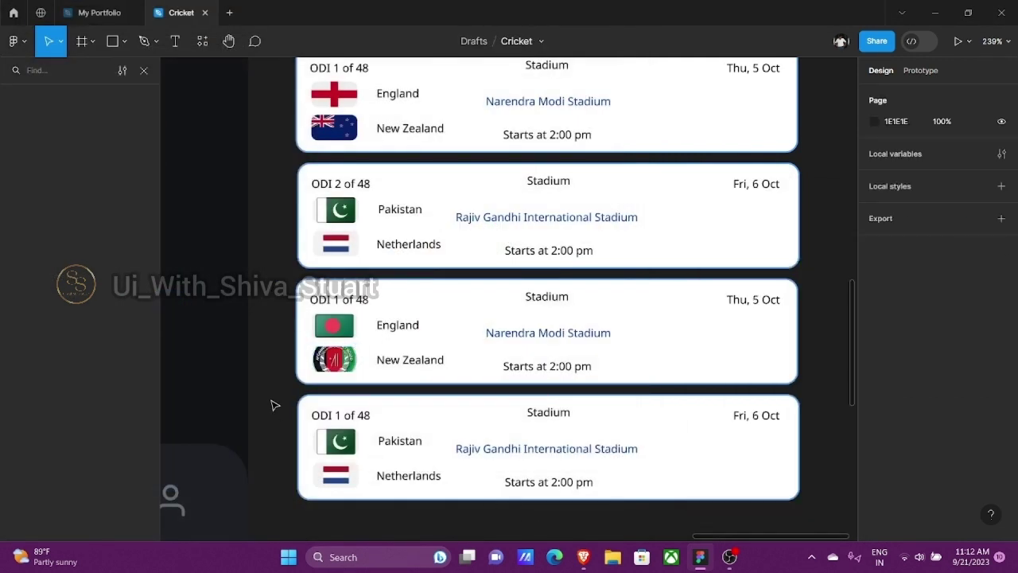
- Change the first team name in the third match card to "Bangladesh"
left_click(413, 327)
type("Ban")
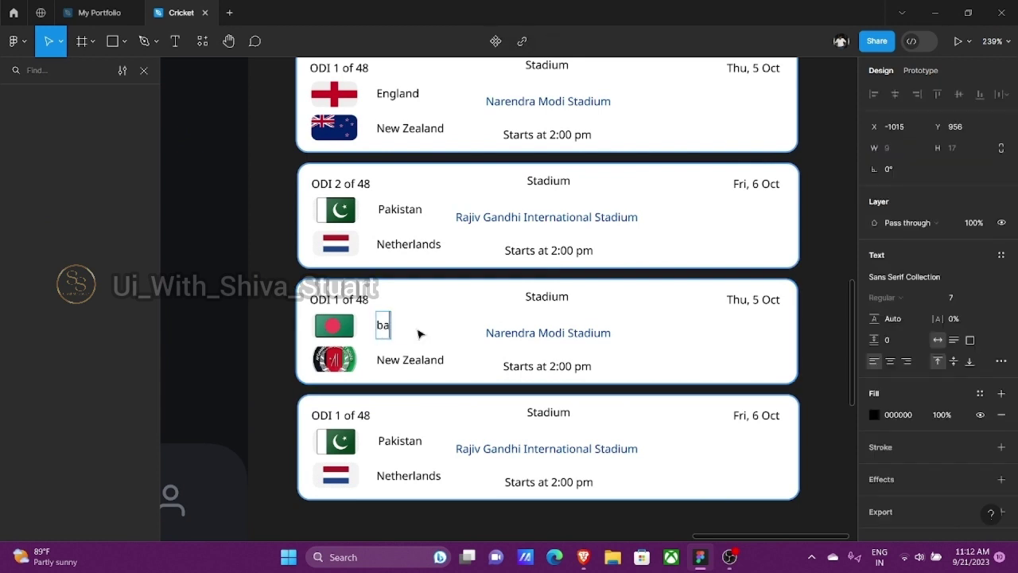
key("BackSpace")
key("BackSpace")
key("BackSpace")
type("Bang")
type("a")
key("BackSpace")
type("ladesh")
key("Escape")
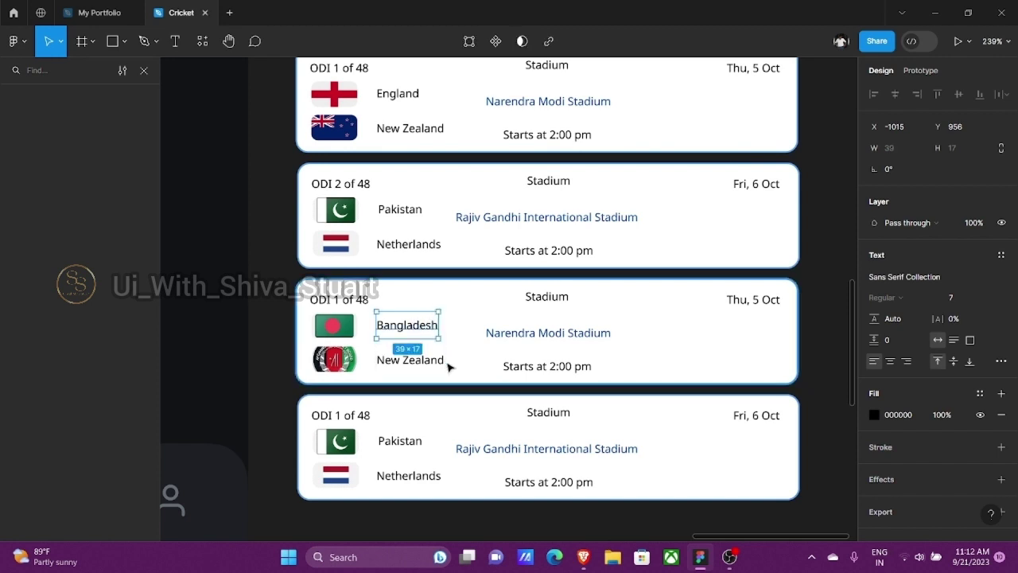
- Change the second team name in the third match card to "Afghanistan"
double_click(445, 361)
type("Af")
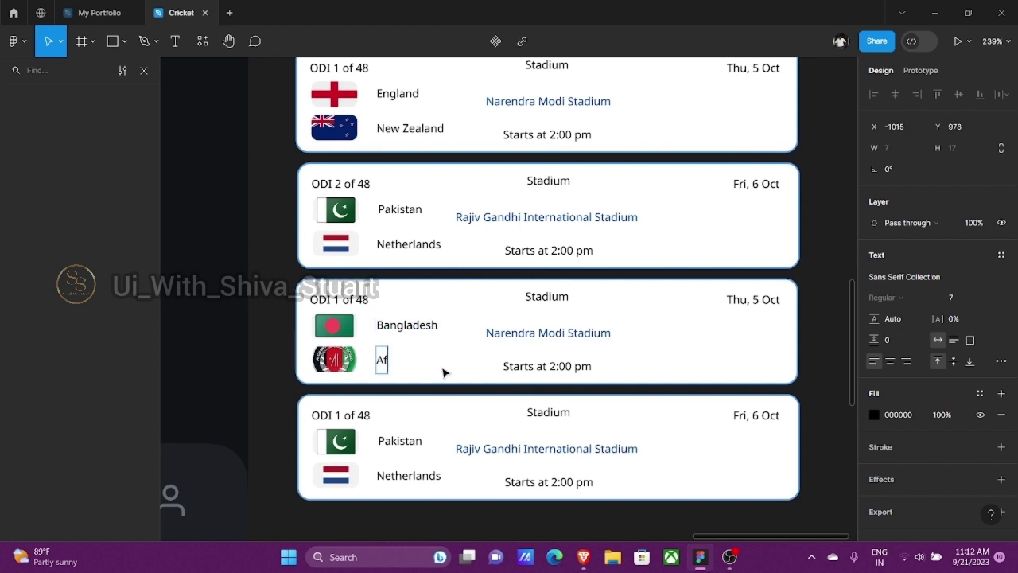
type("ghanistan")
key("Escape")
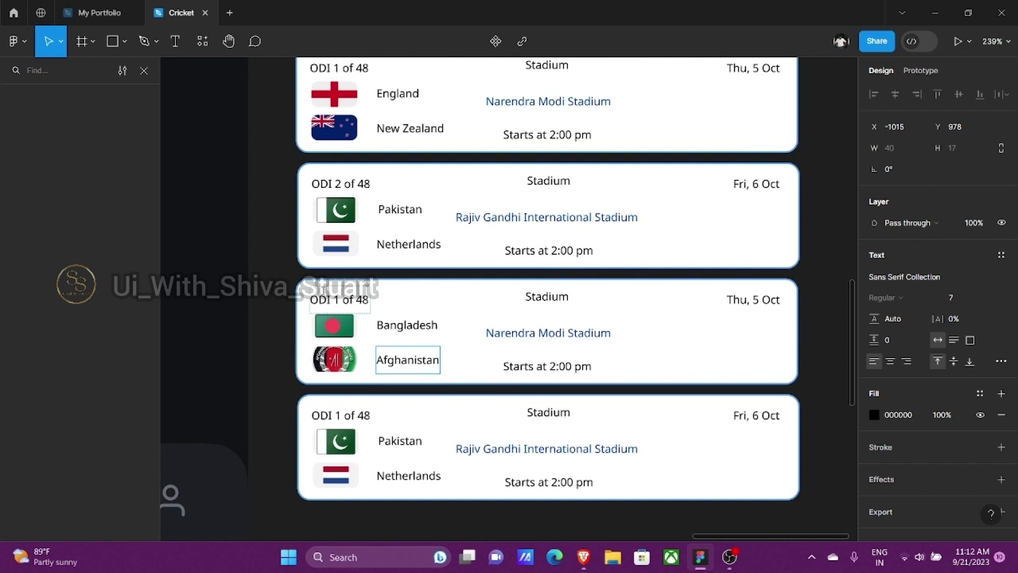
- Change the match number label in the third card to "ODI 3 of 48"
double_click(338, 299)
type("3")
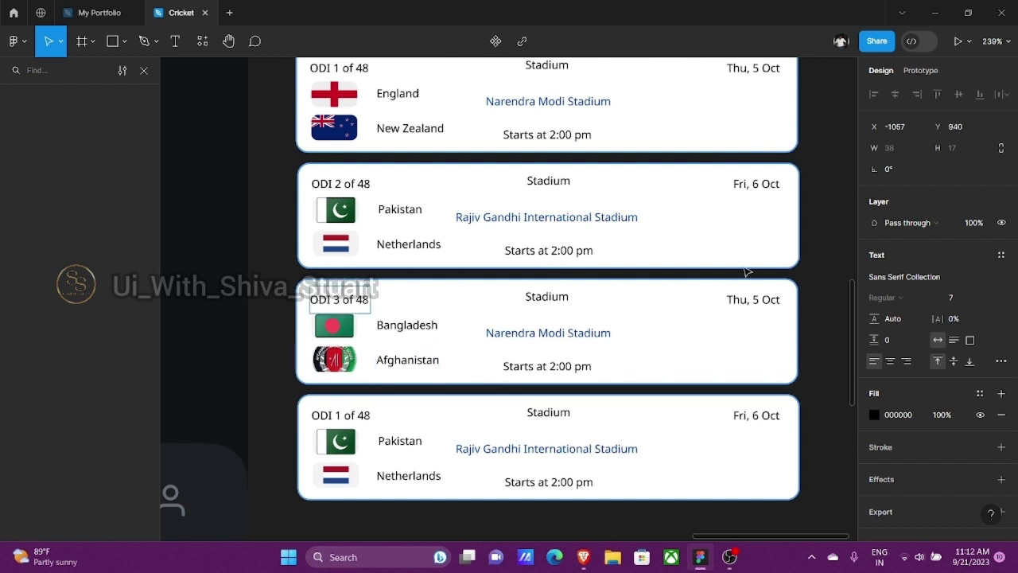
key("Escape")
- Change the date in the third match card to "Sat, 7 Oct" and nudge it 2 px to the right
double_click(757, 299)
key("BackSpace")
type("7")
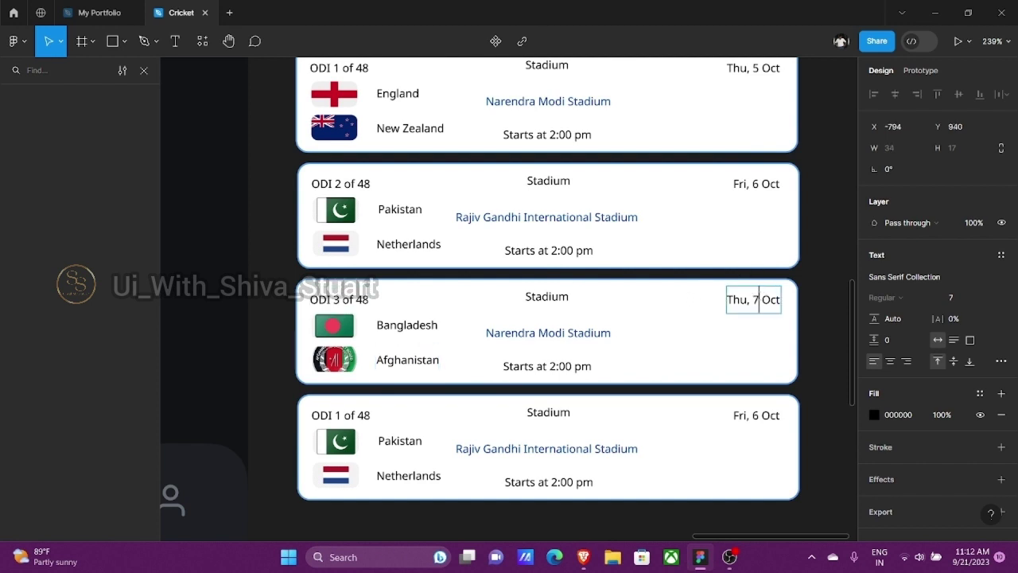
key("BackSpace")
key("BackSpace")
key("BackSpace")
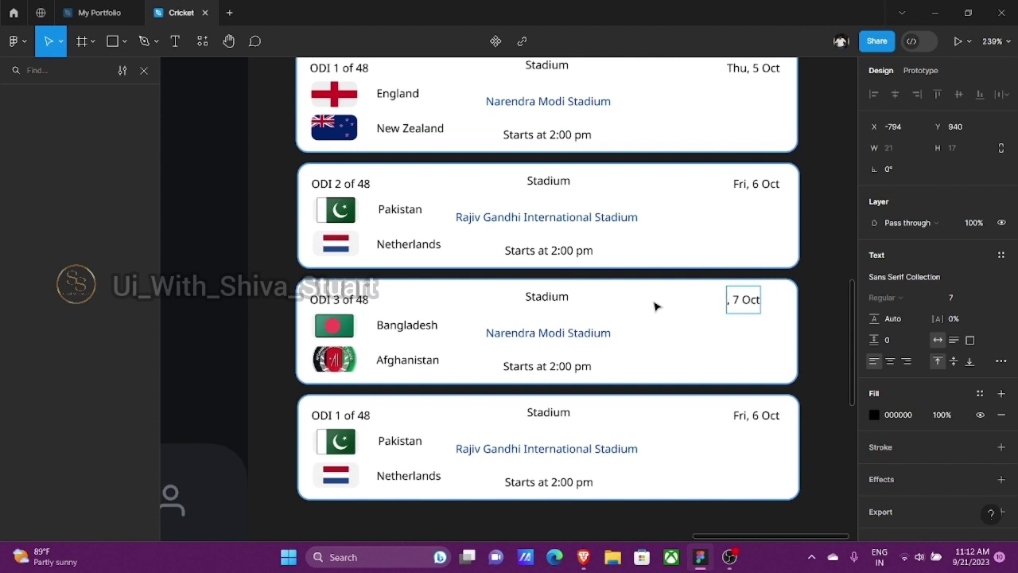
type("Sat")
key("Escape")
key("Right")
key("Right")
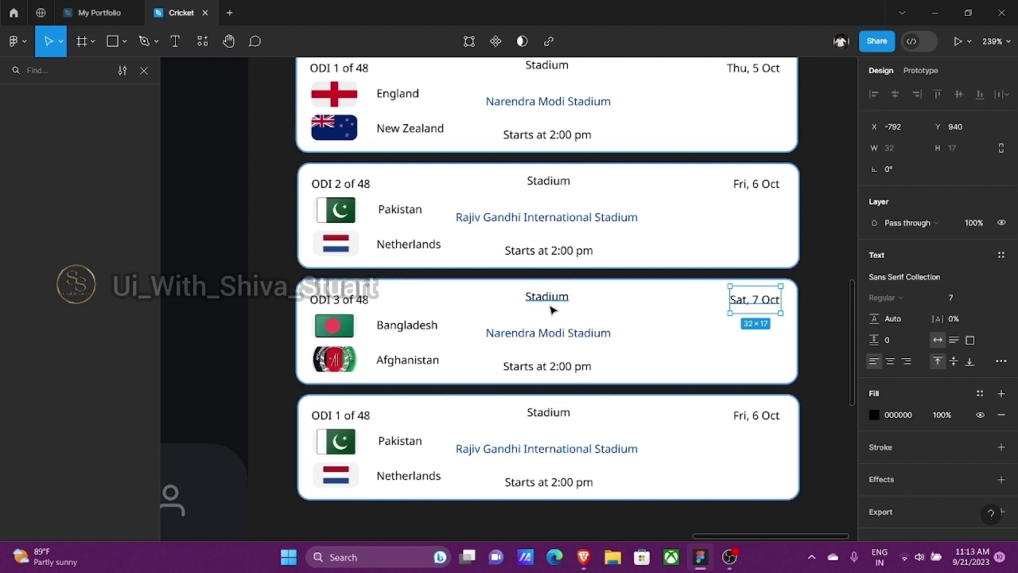
- Change the venue in the third match card to "HPCA Stadium" and centre it beneath the Stadium heading
double_click(533, 339)
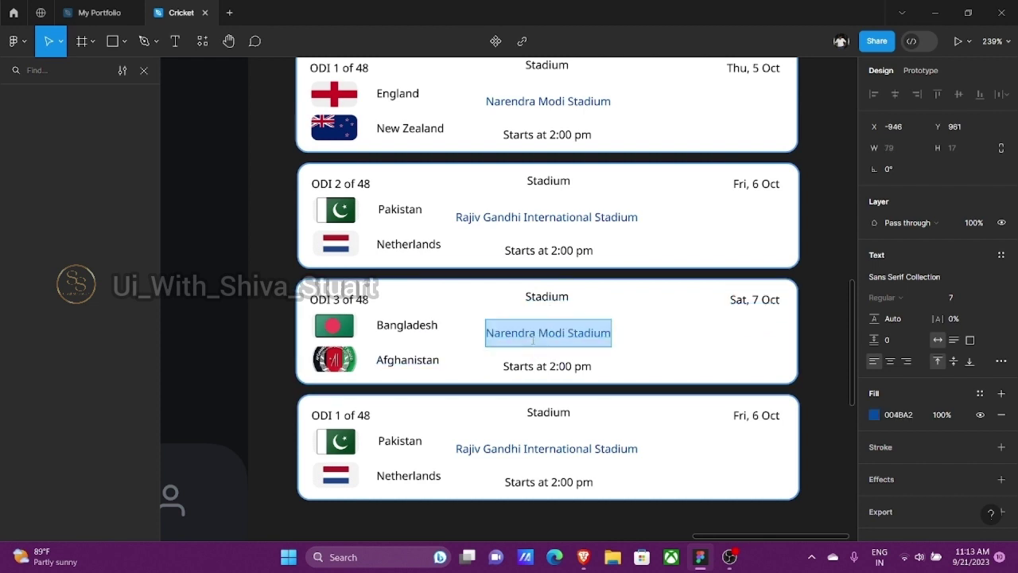
type("H")
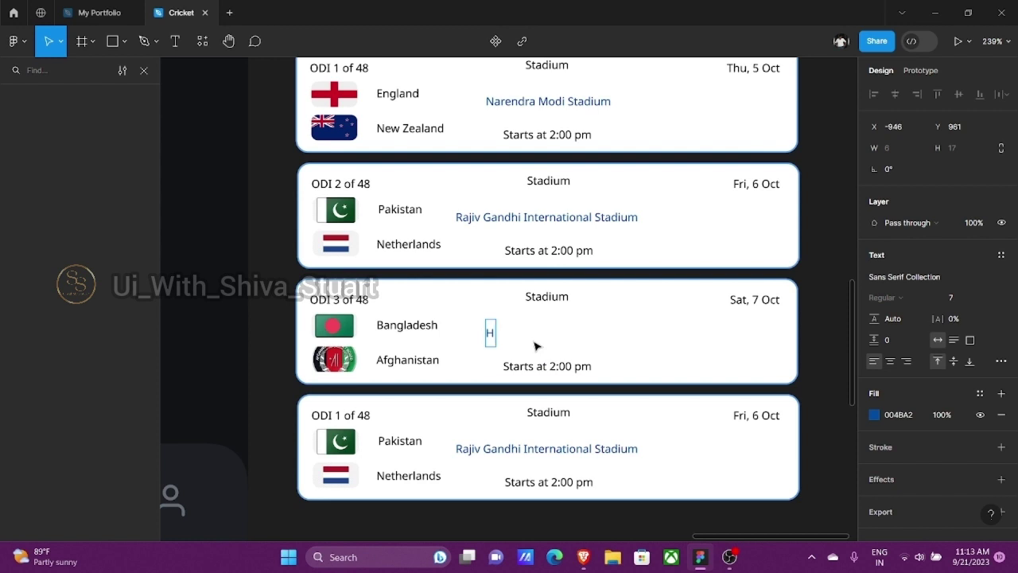
type("PCA St")
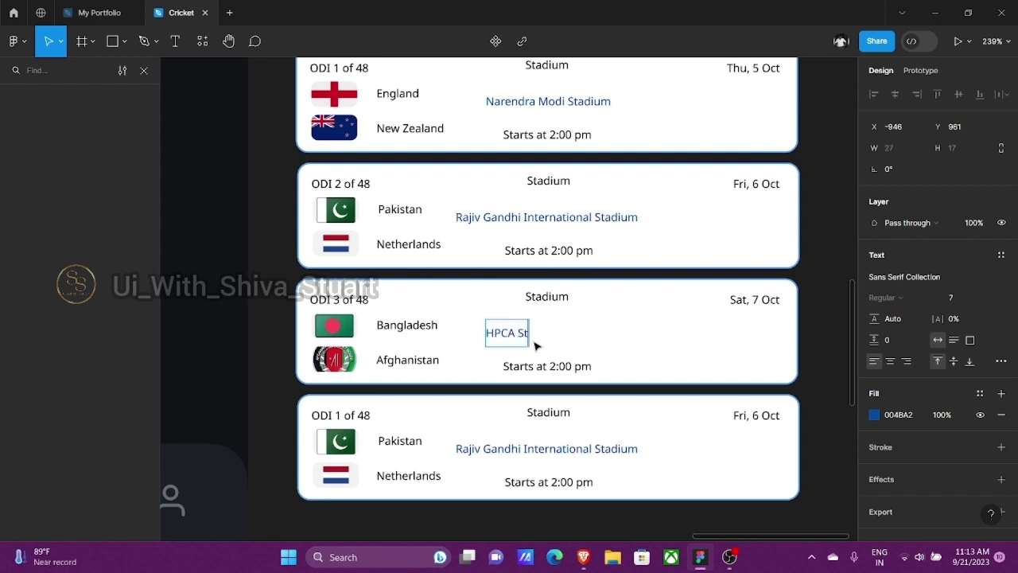
type("adium")
key("Escape")
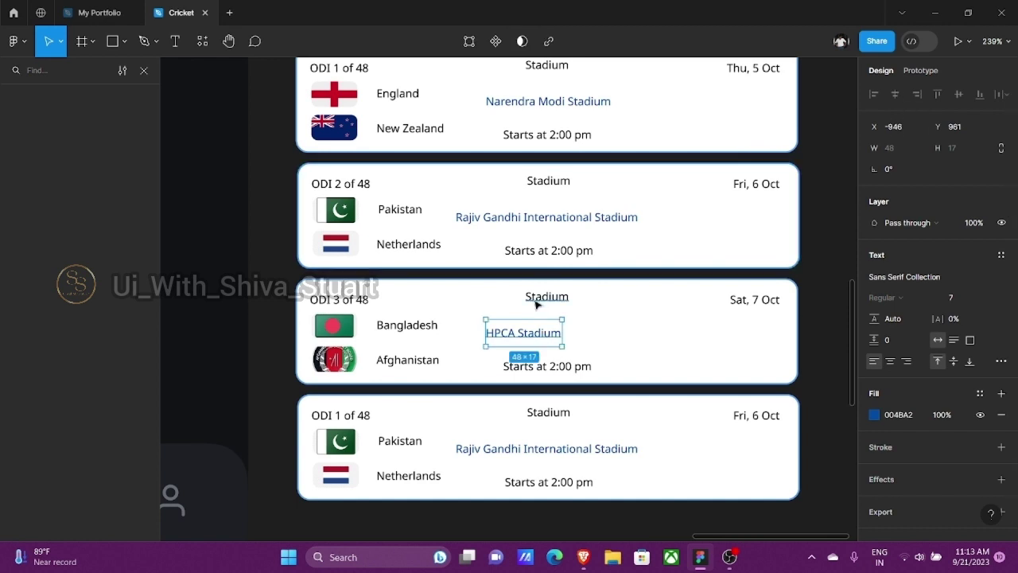
left_click_drag(531, 333, 554, 331)
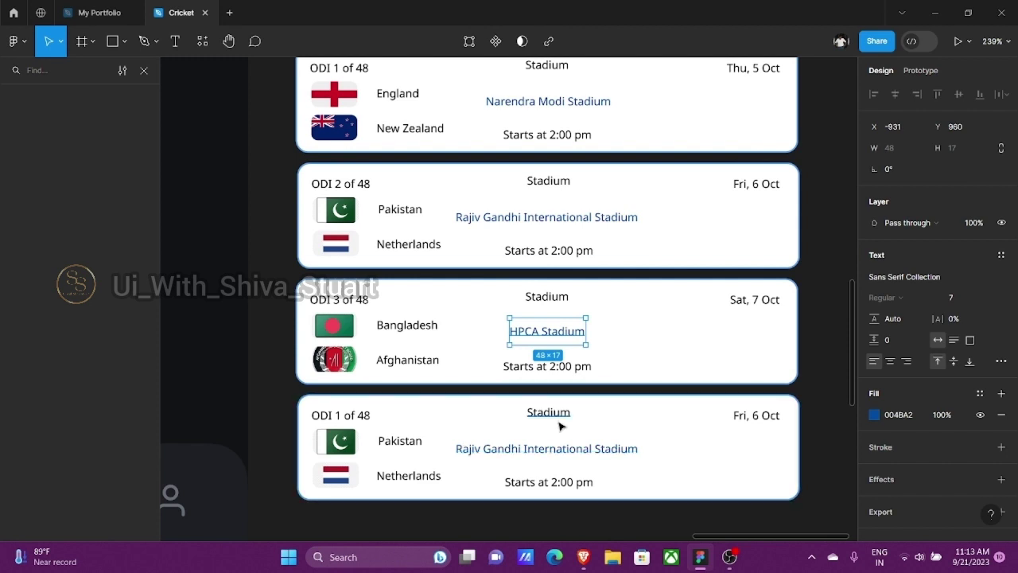
- Change the start time text in the third match card to "Starts at 10:30 am"
scroll(561, 426, "down", 2)
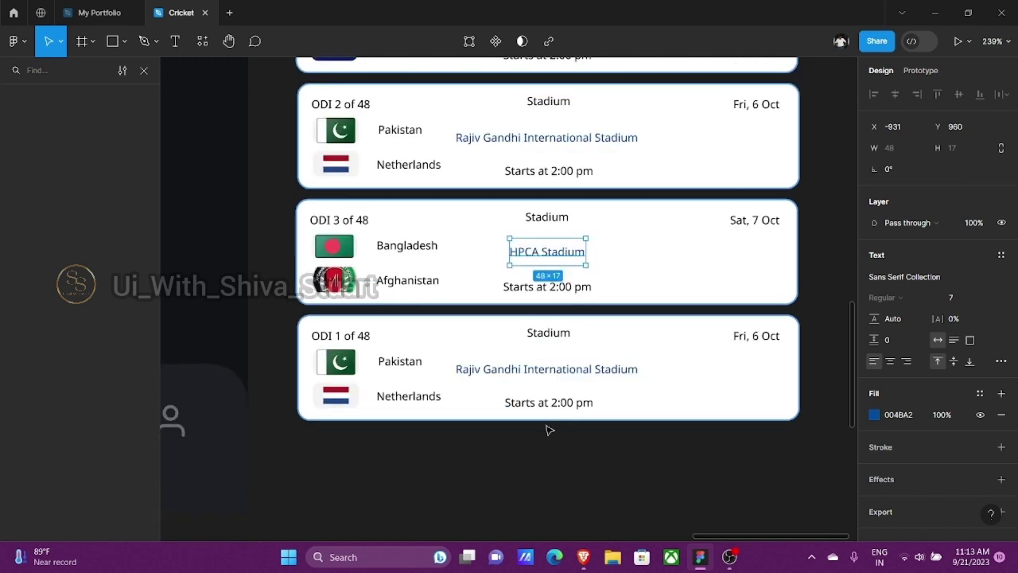
double_click(557, 287)
left_click(555, 286)
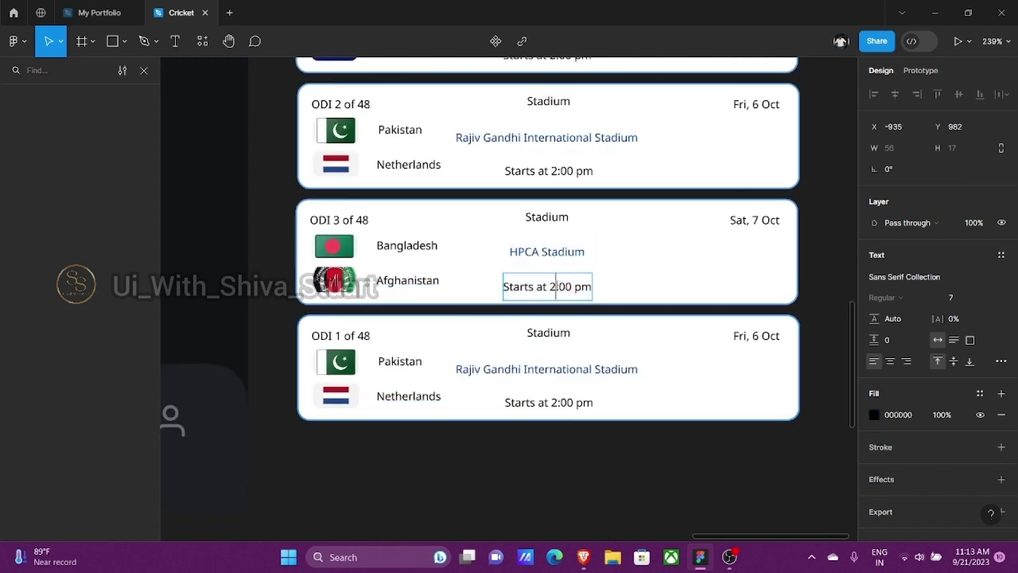
key("BackSpace")
type("10")
key("Left")
key("Left")
key("Left")
key("Left")
key("BackSpace")
type("3")
left_click(589, 289)
key("BackSpace")
type("a")
key("Escape")
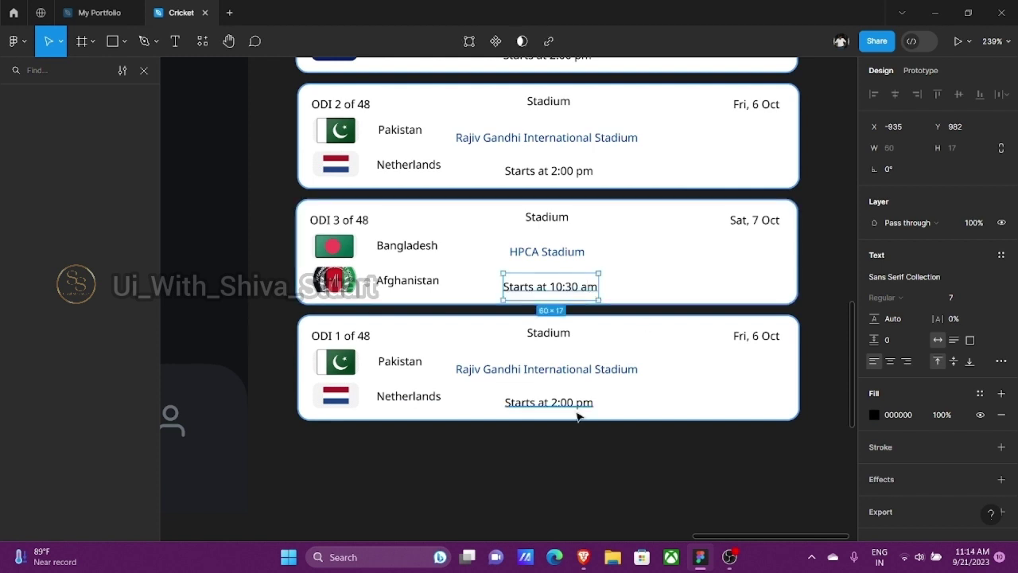
- Replace the Pakistan flag in the fourth match card with the South Africa flag image
left_click(335, 359)
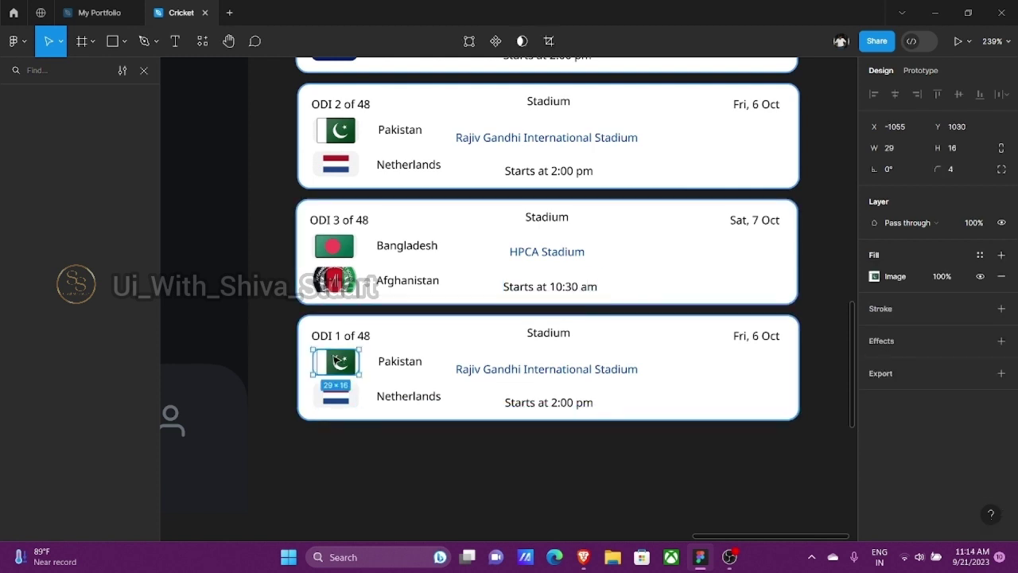
left_click(896, 276)
left_click(778, 318)
scroll(162, 268, "down", 10)
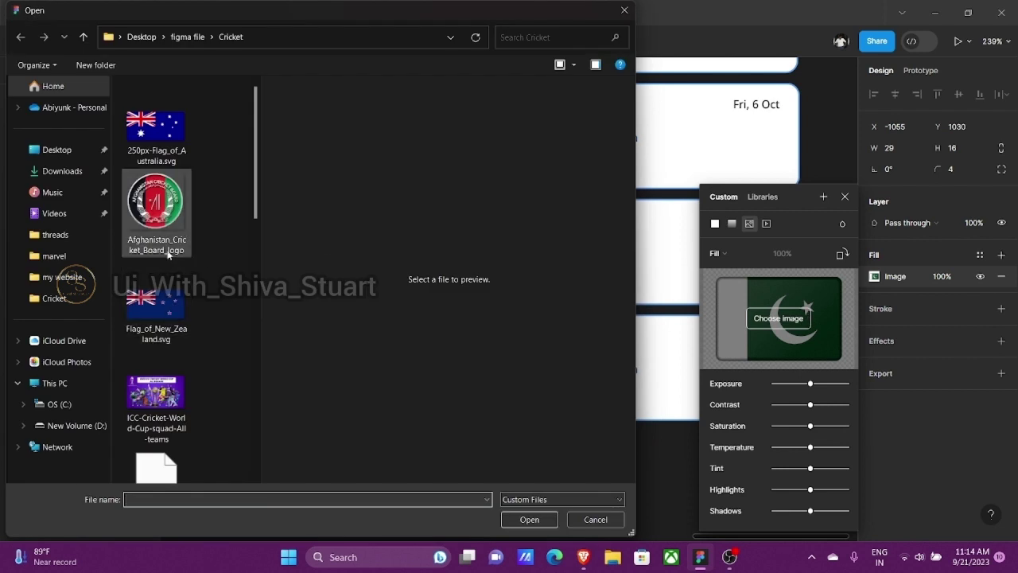
left_click(157, 314)
left_click(530, 519)
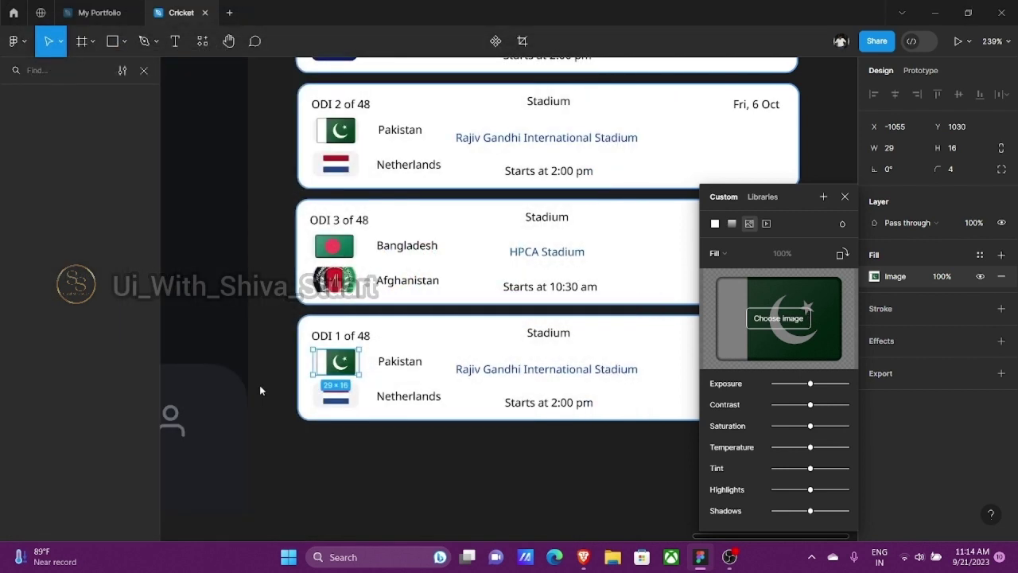
- Replace the Netherlands flag in the fourth match card with the Sri Lanka flag image
left_click(334, 401)
left_click(896, 276)
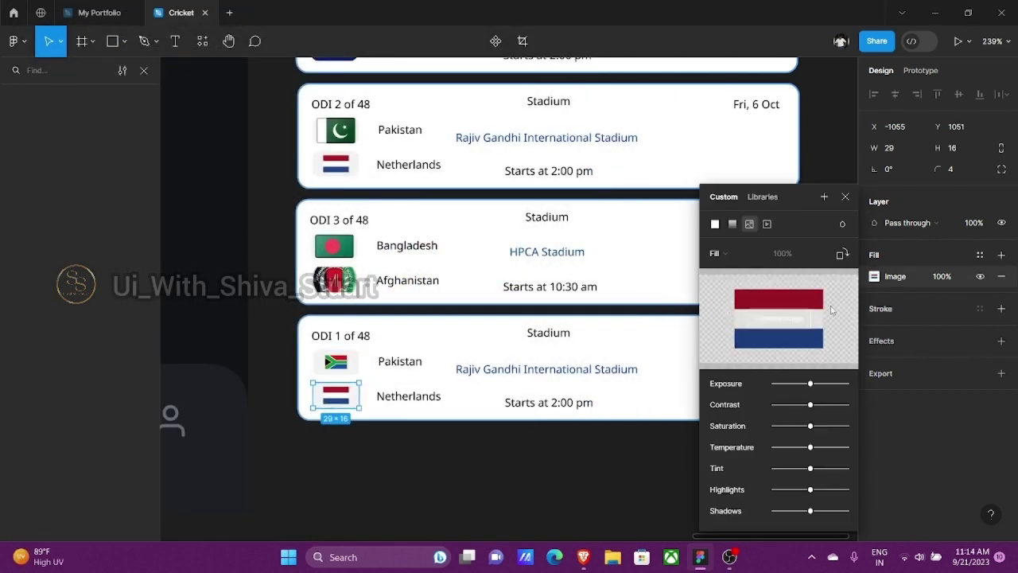
left_click(779, 318)
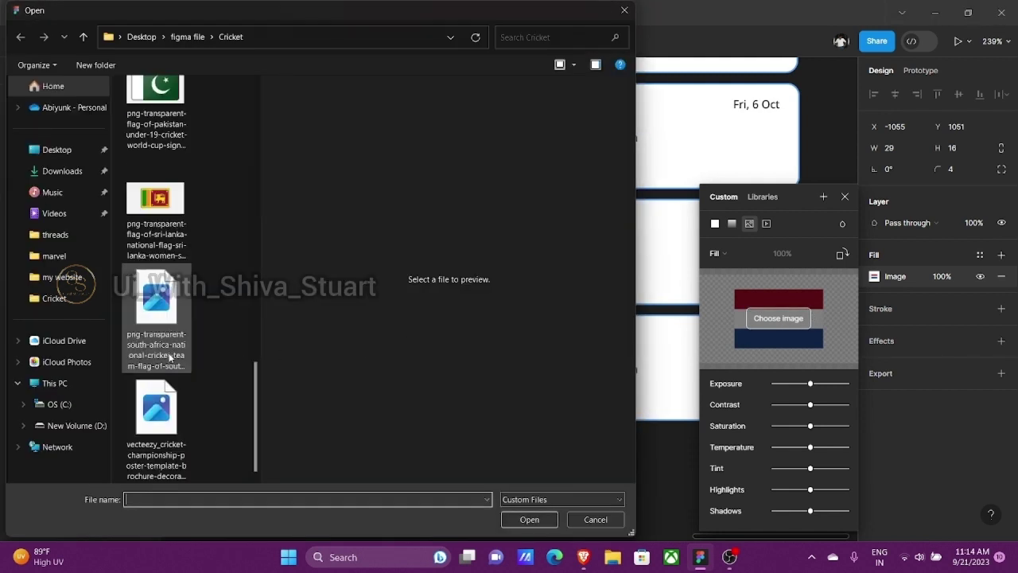
left_click(156, 208)
left_click(530, 519)
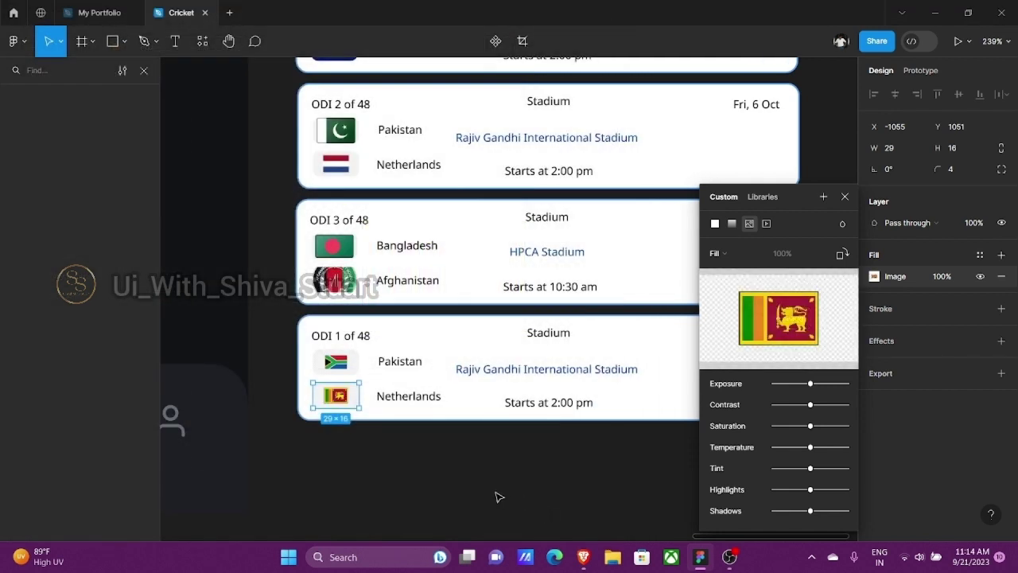
left_click(473, 481)
- Change the first team name in the fourth match card to "South Africa"
left_click(414, 364)
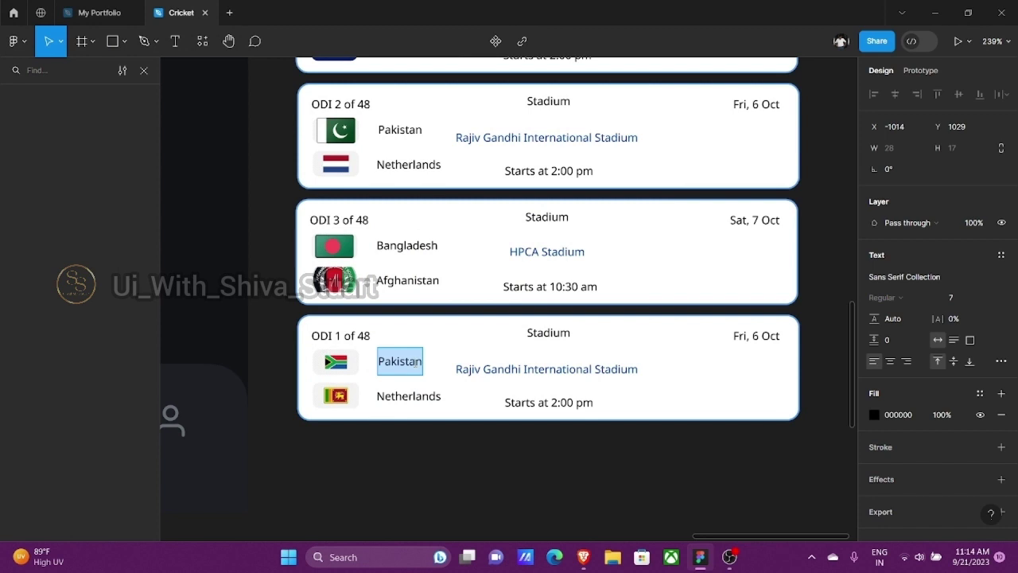
type("South")
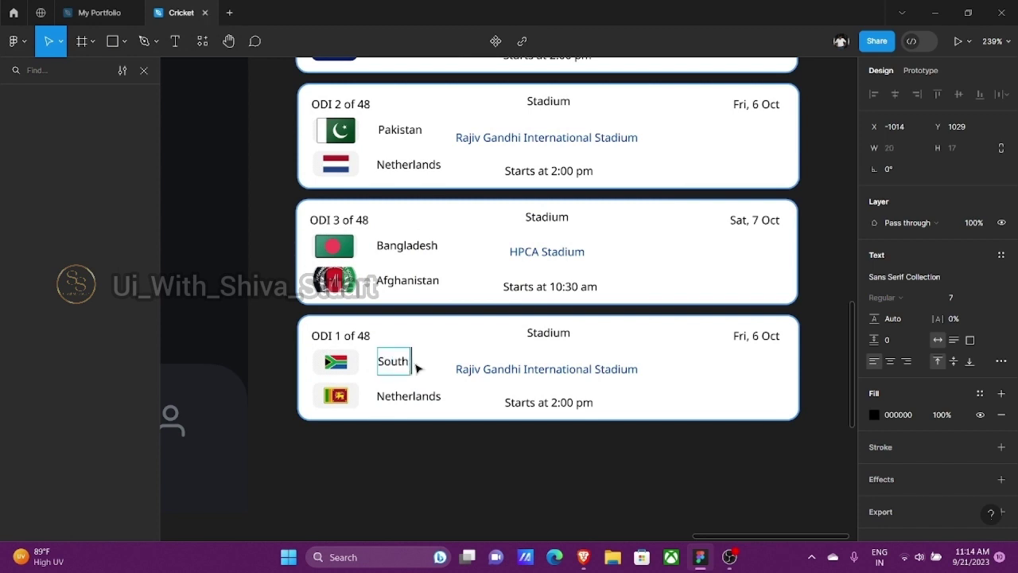
type(" Africa")
key("Escape")
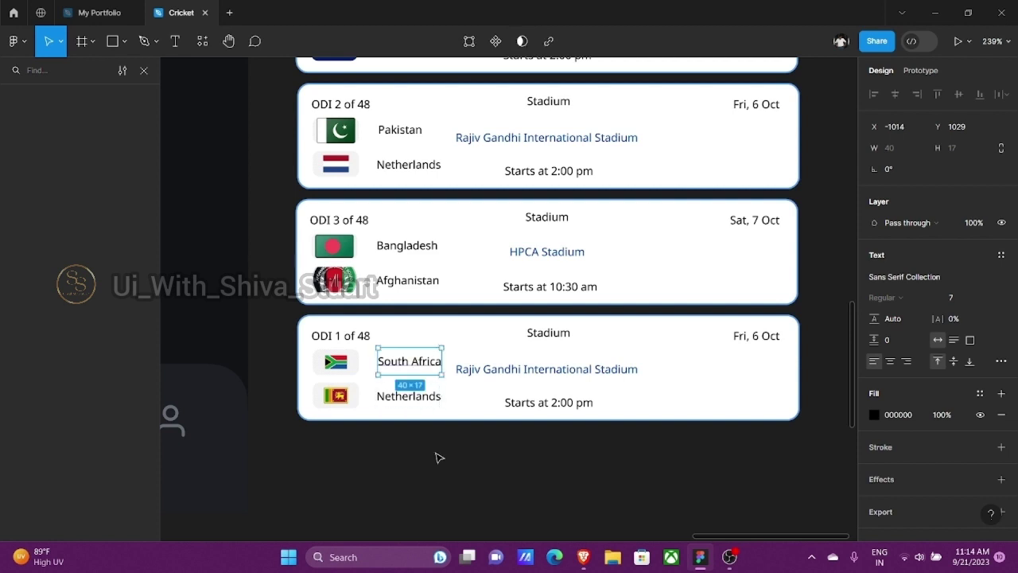
- Change the second team name in the fourth match card to "Sri Lanka" and nudge it slightly left
double_click(418, 402)
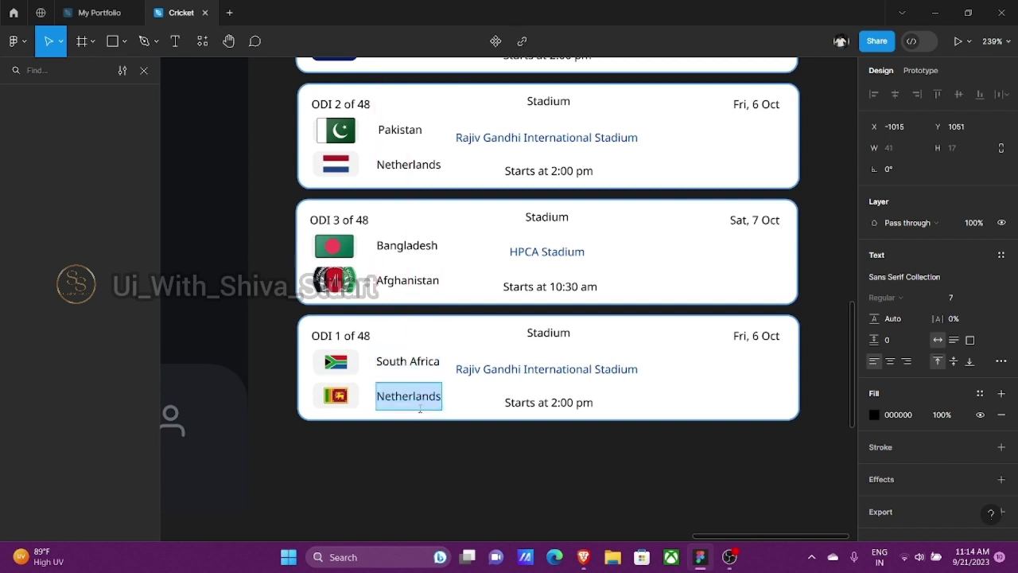
type("Sri L")
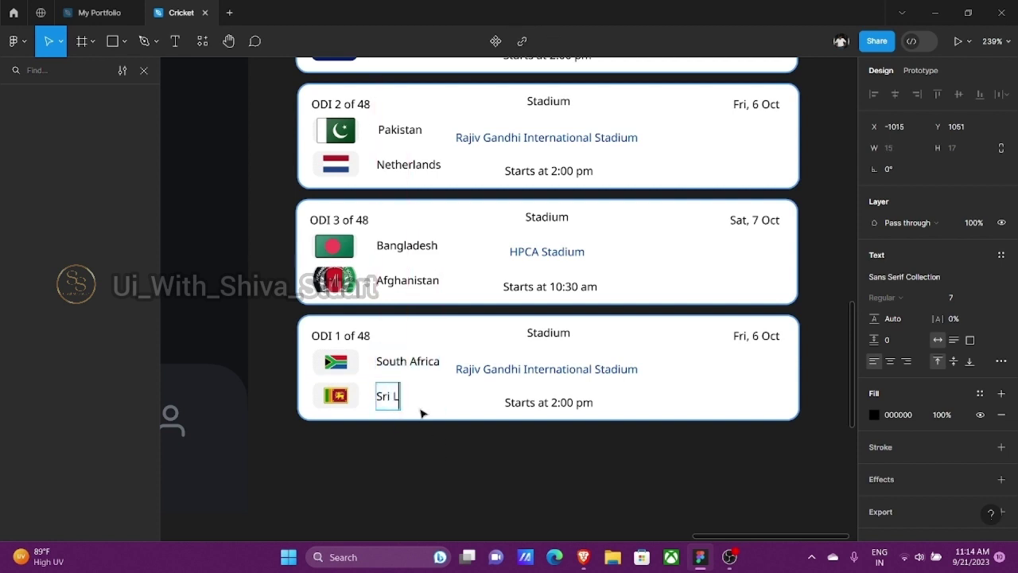
type("anka")
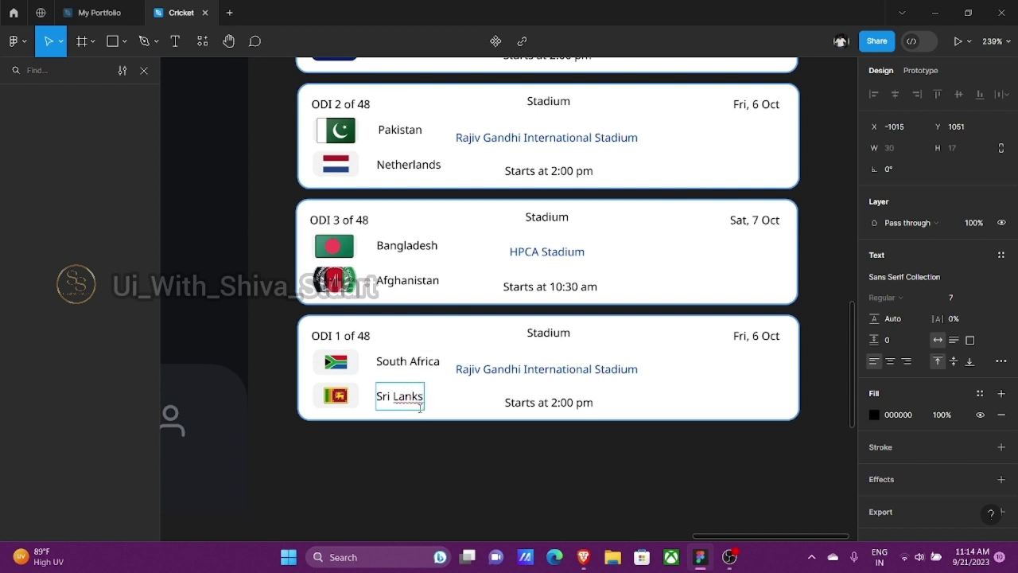
key("Escape")
key("Left")
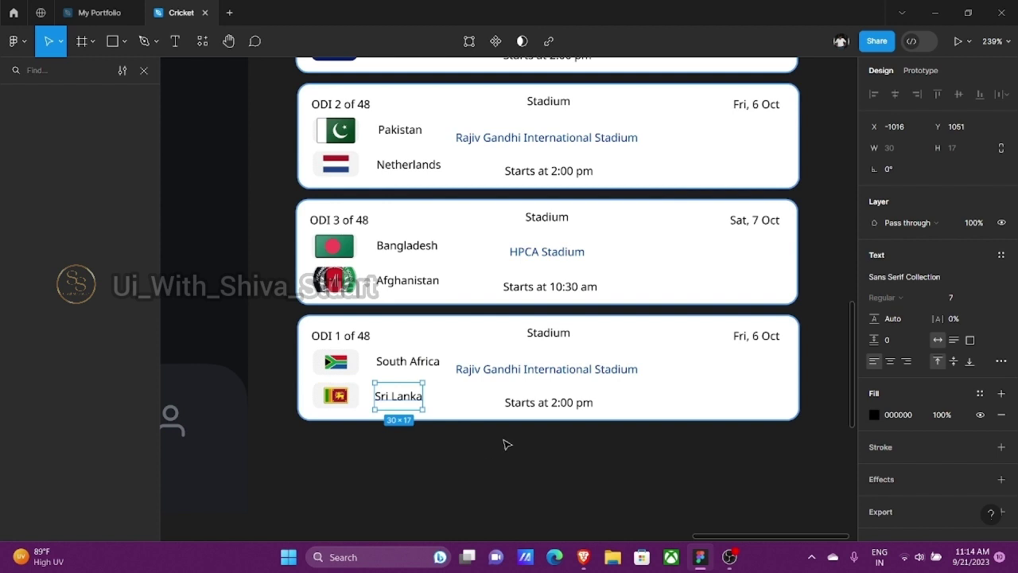
- Change the date in the fourth match card to "Sat, 7Oct"
double_click(760, 337)
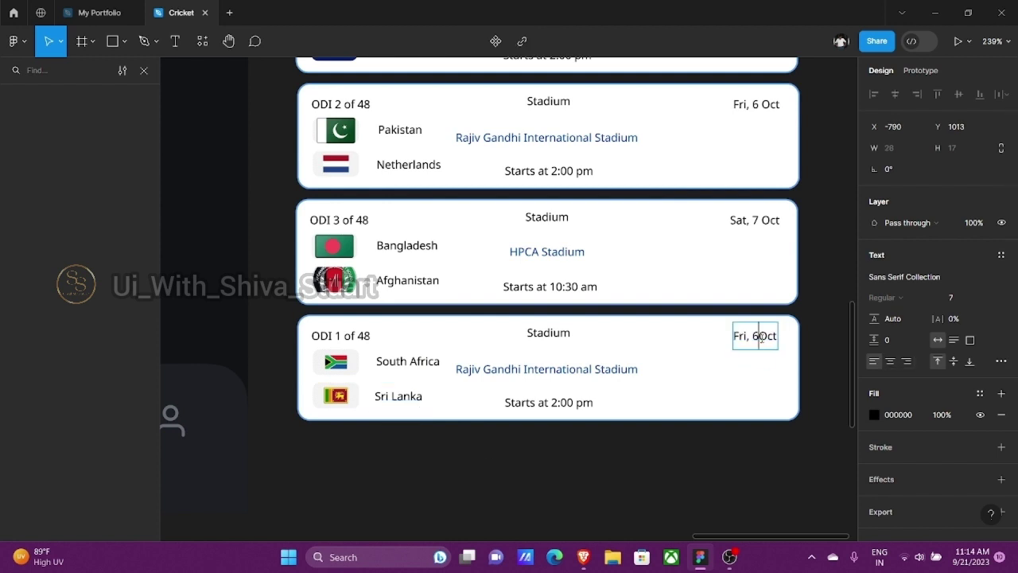
type("7")
key("BackSpace")
key("BackSpace")
type("7")
key("BackSpace")
key("BackSpace")
key("BackSpace")
key("BackSpace")
key("BackSpace")
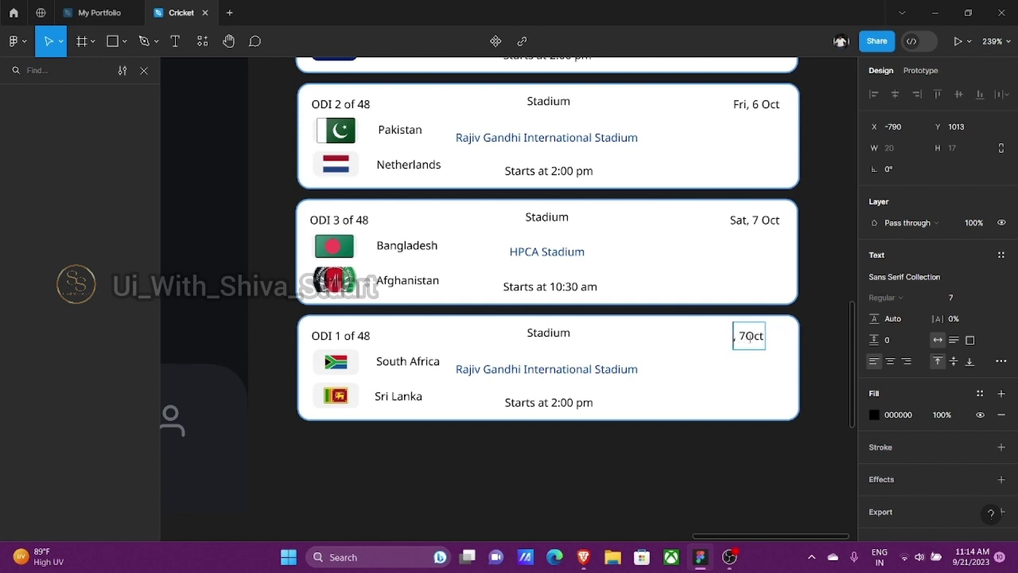
type("Sat,")
key("Escape")
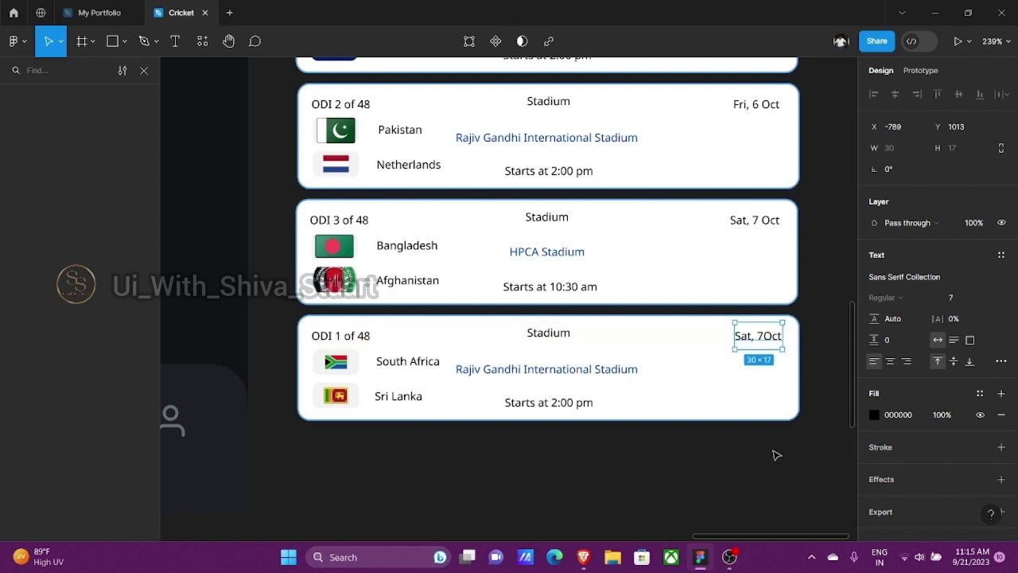
- Change the venue in the fourth match card to "Arun Jaitley" and centre it below the Stadium heading
double_click(527, 367)
type("A")
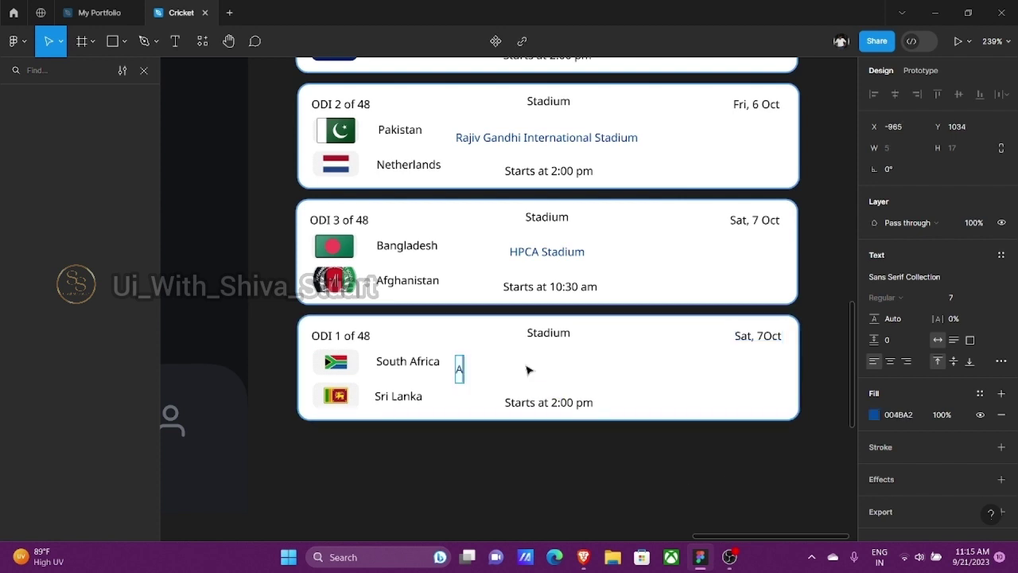
type("run ja")
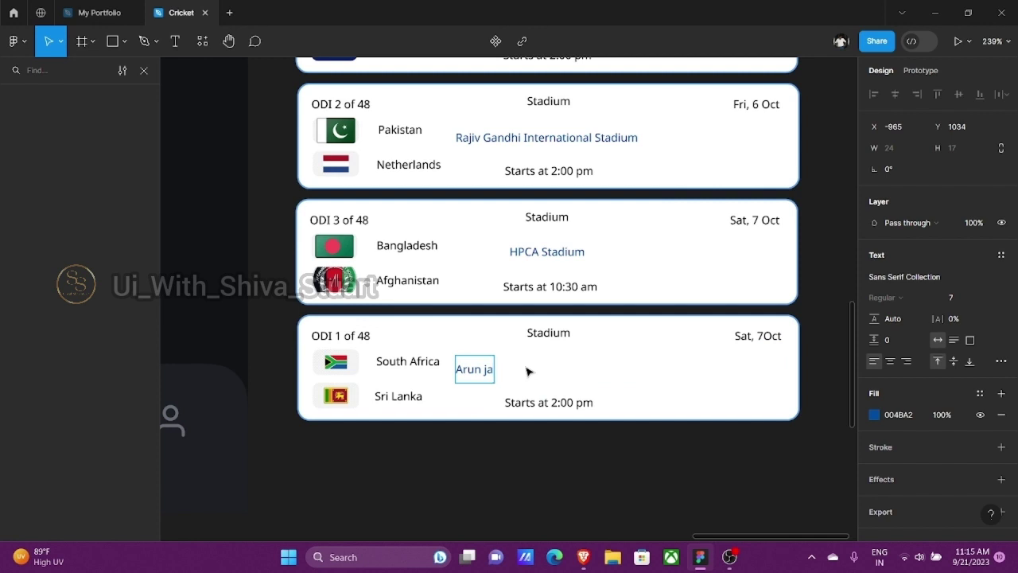
type("i")
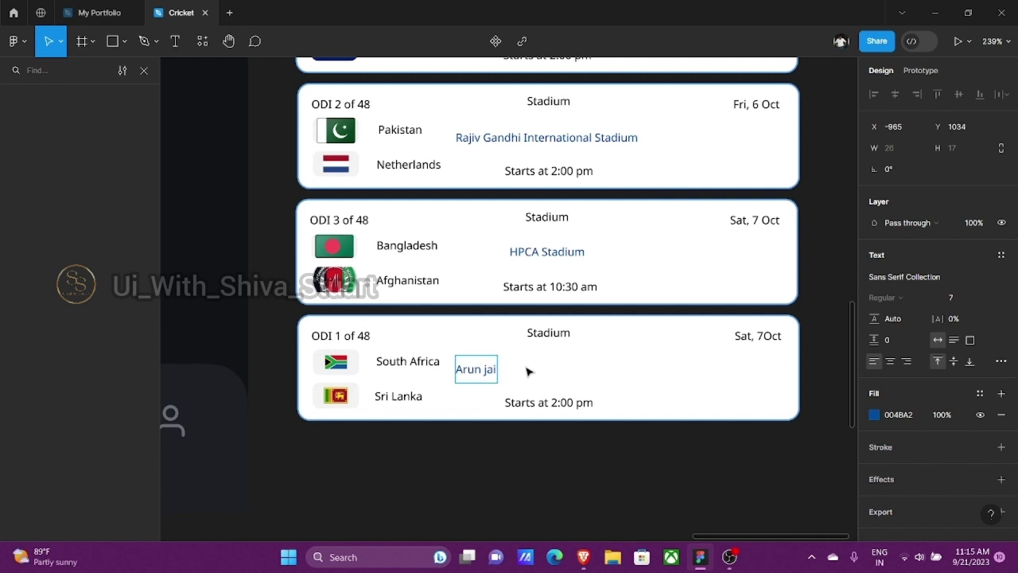
type("tley")
key("Escape")
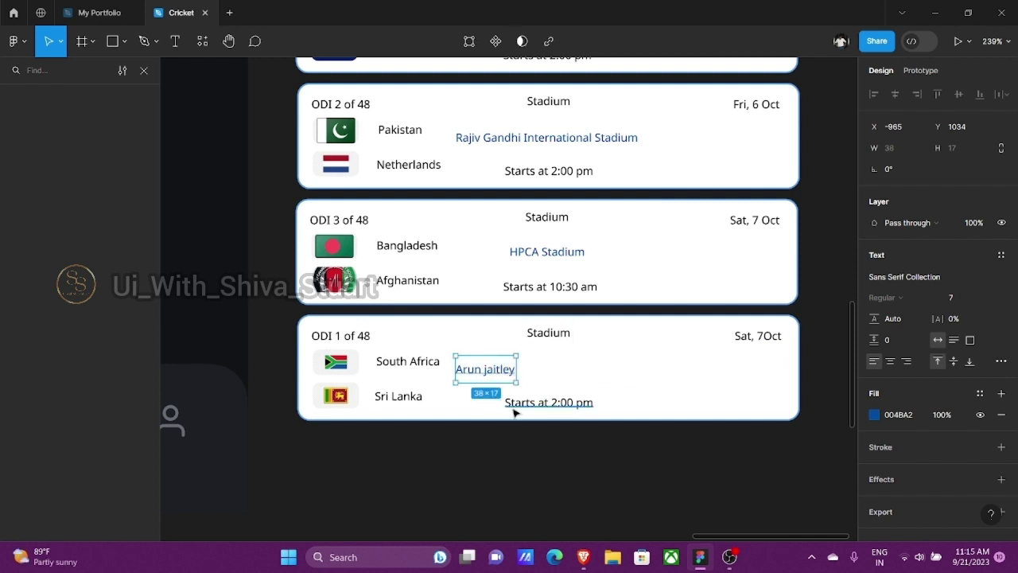
left_click_drag(497, 378, 545, 375)
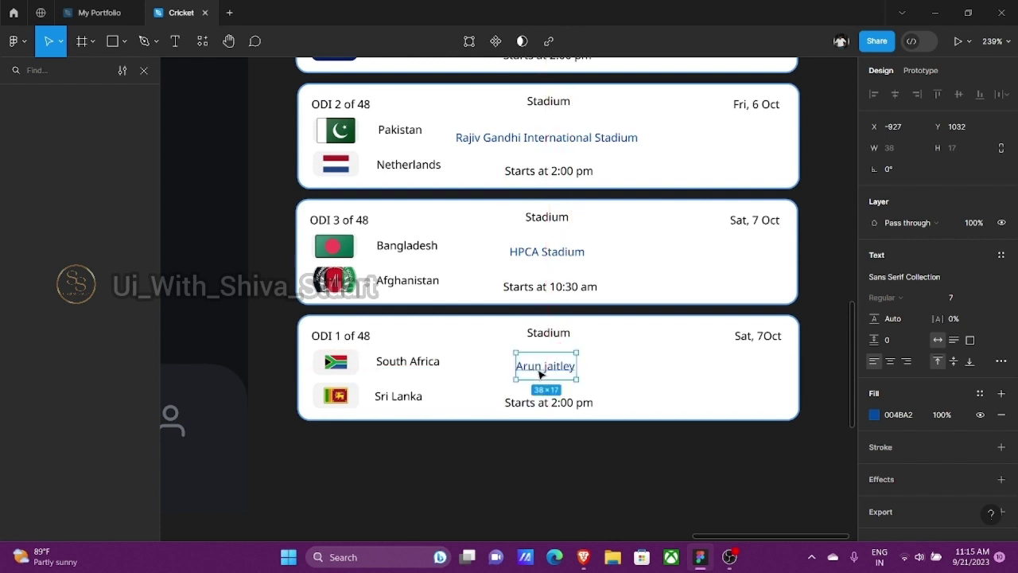
double_click(546, 366)
key("BackSpace")
type("J")
key("Escape")
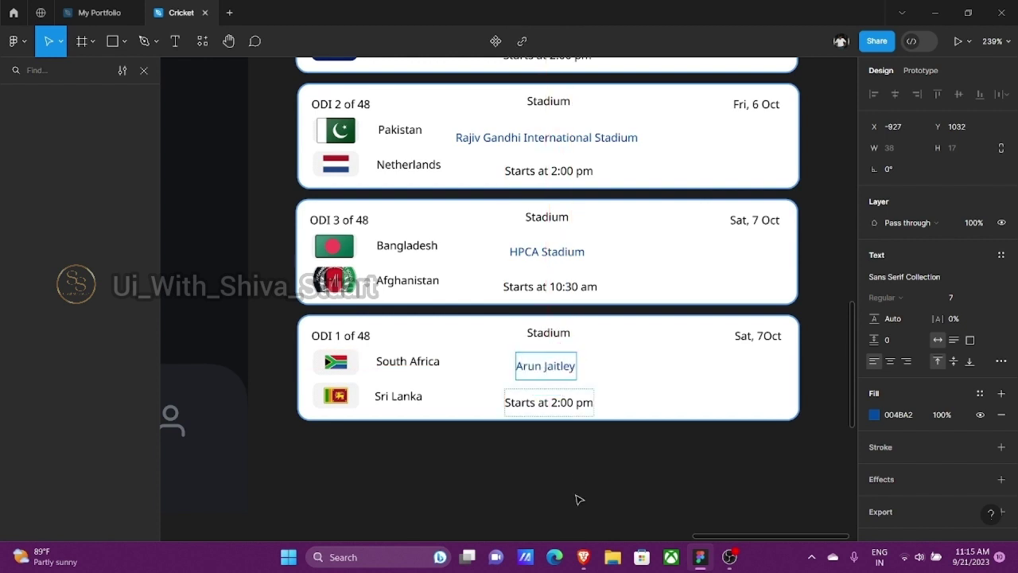
- Change the match number in the South Africa versus Sri Lanka card to "ODI 4 of 48"
scroll(366, 266, "up", 2)
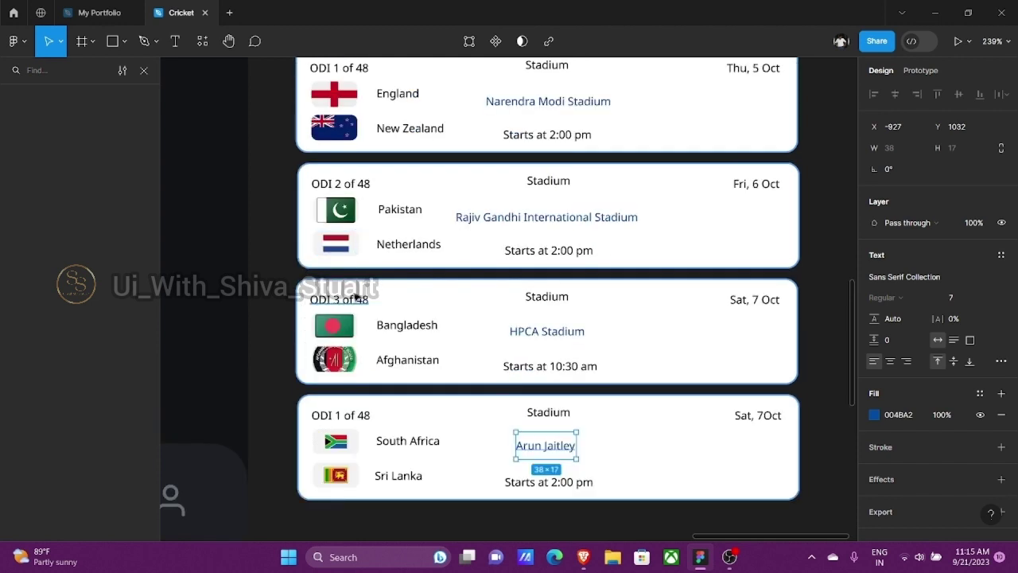
left_click(336, 413)
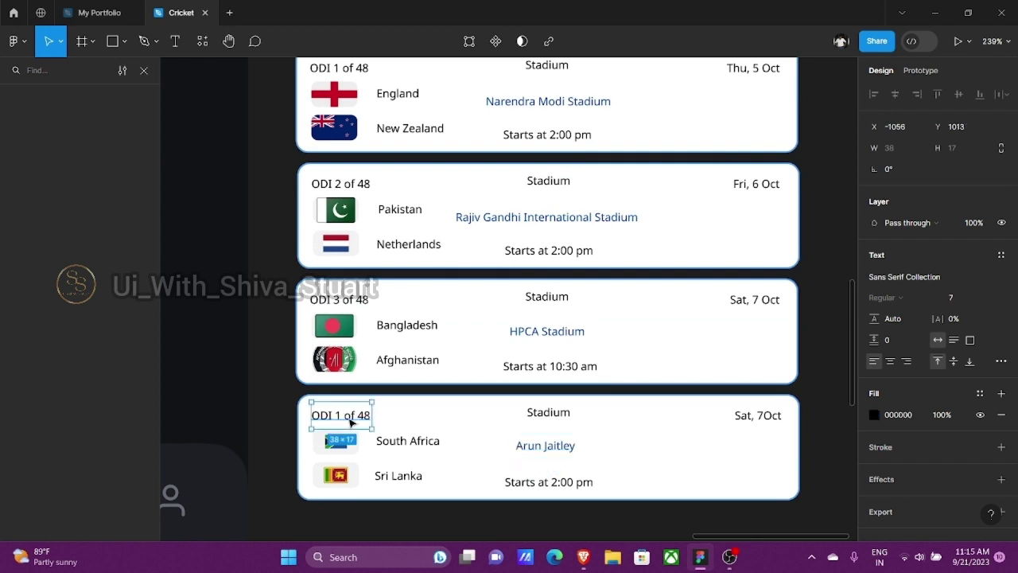
double_click(341, 416)
left_click(341, 416)
key("BackSpace")
type("4")
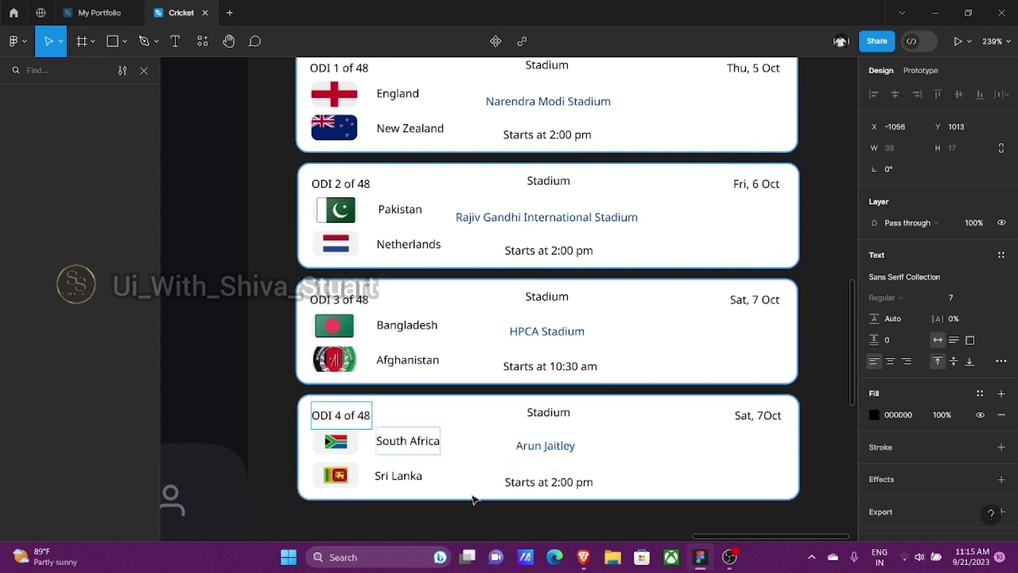
key("Escape")
- Duplicate the third and fourth match cards together and place the copies directly below the fourth card
scroll(471, 509, "down", 3)
left_click_drag(790, 500, 336, 286)
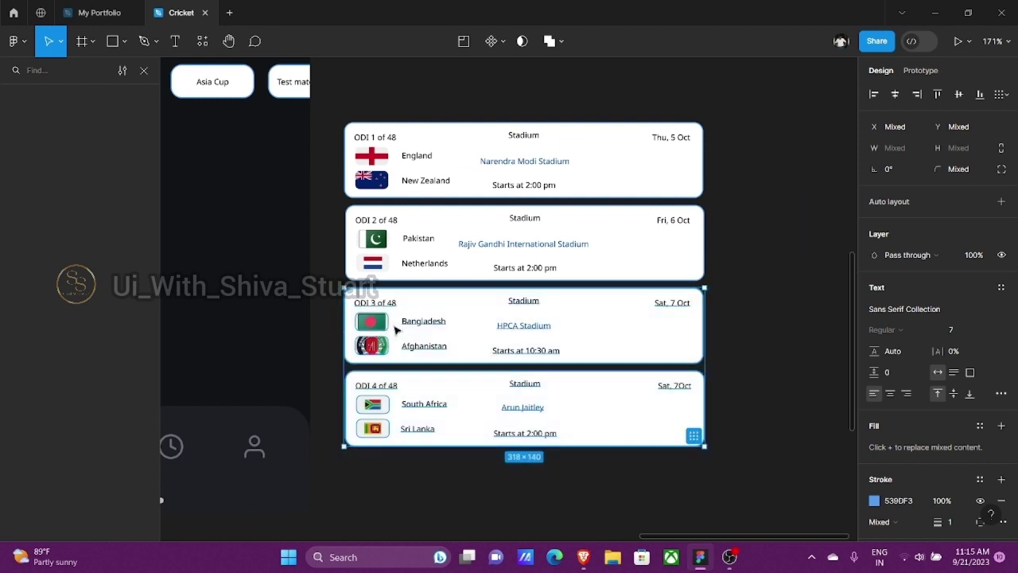
key("ctrl+d")
left_click_drag(488, 336, 480, 498)
scroll(481, 496, "down", 3)
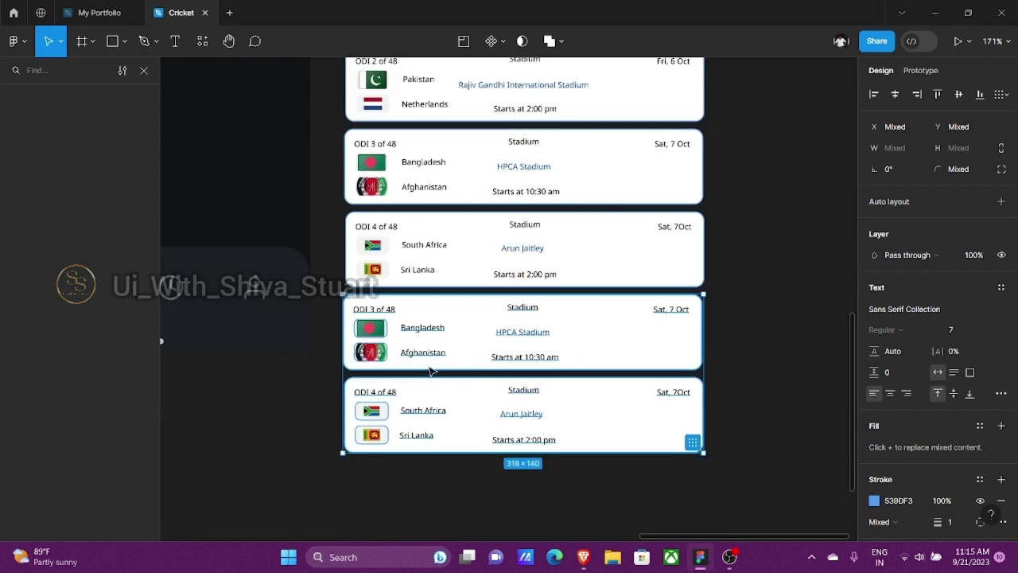
- Change the date in the fifth match card to "Sun, 8 Oct"
double_click(676, 316)
double_click(675, 314)
left_click(673, 312)
key("BackSpace")
type("8")
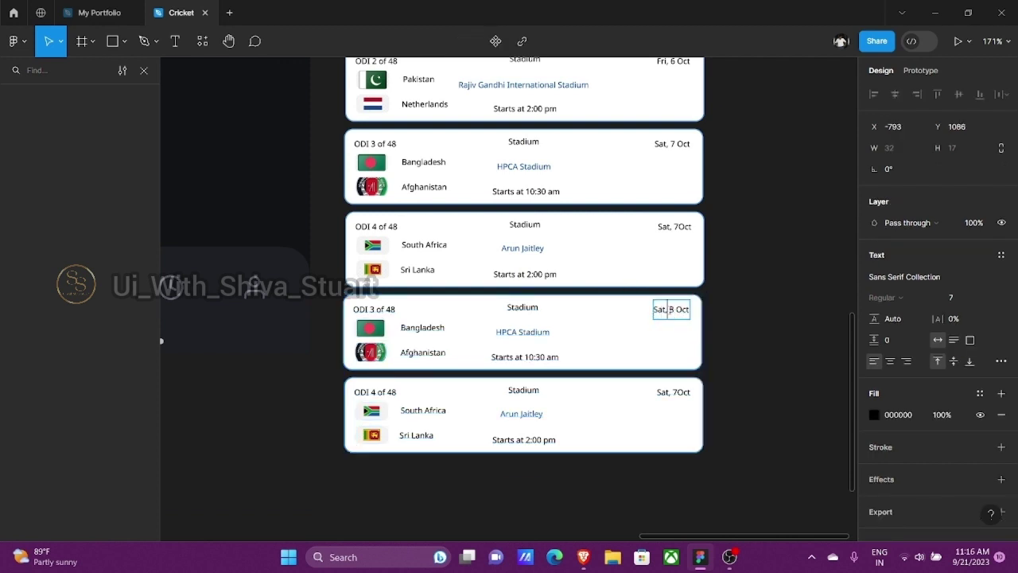
key("BackSpace")
key("BackSpace")
type("un")
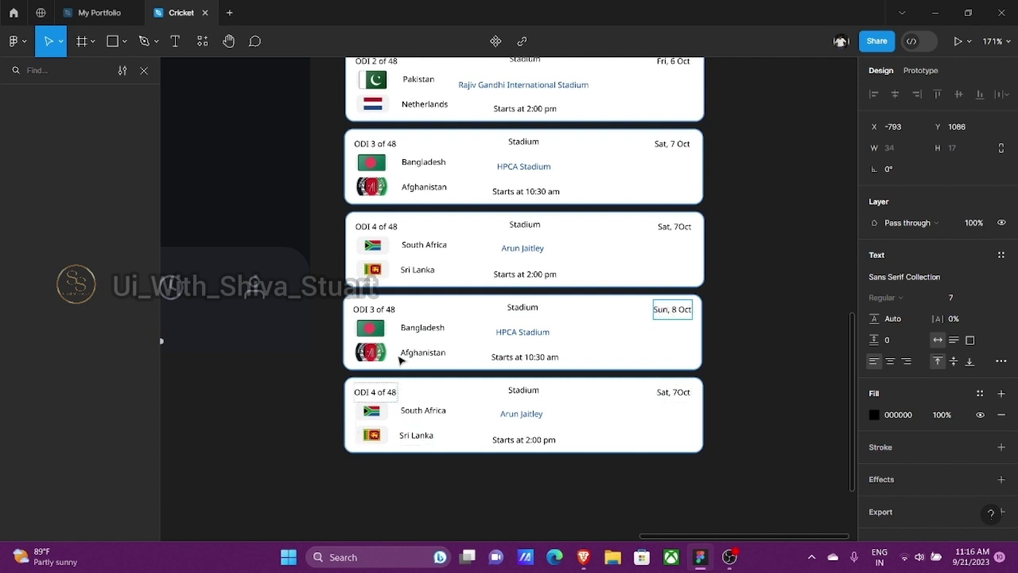
- Change the match number in the fifth match card to "ODI 5 of 48"
scroll(398, 334, "up", 5)
double_click(333, 263)
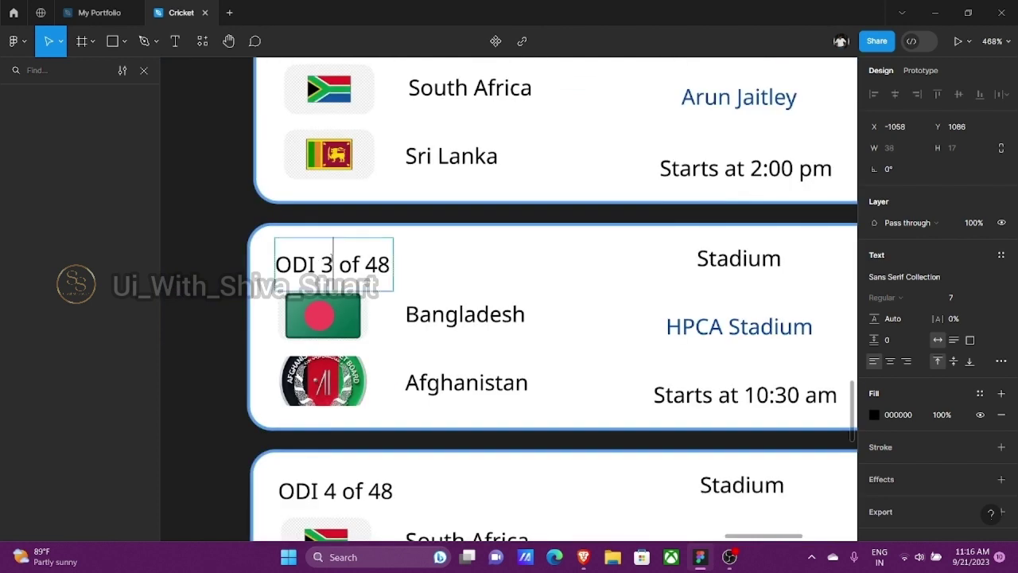
key("BackSpace")
type("5")
key("Escape")
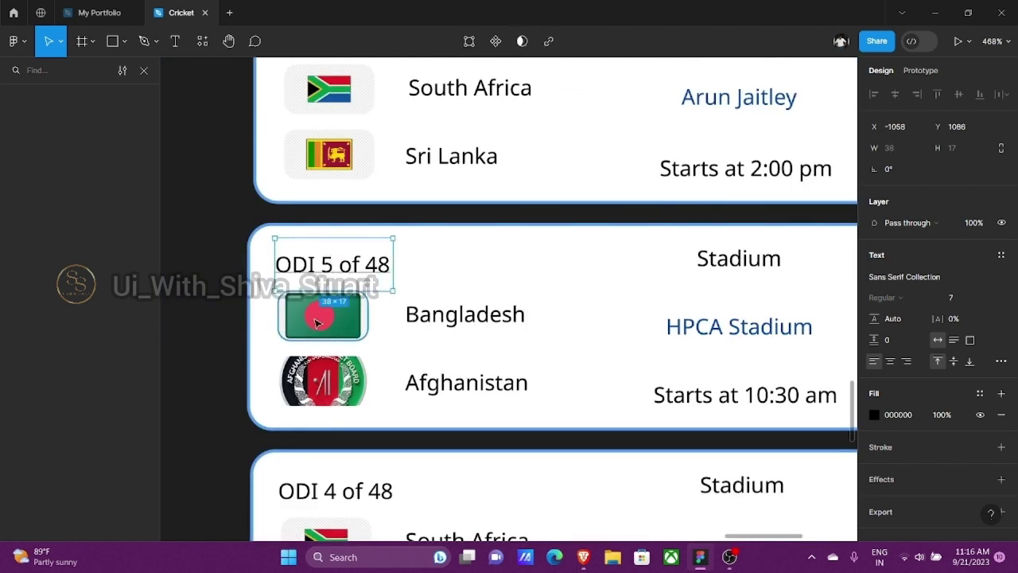
- Try to use the IND.avif file as the image fill of the Bangladesh flag in the fifth match card
left_click(316, 321)
left_click(875, 276)
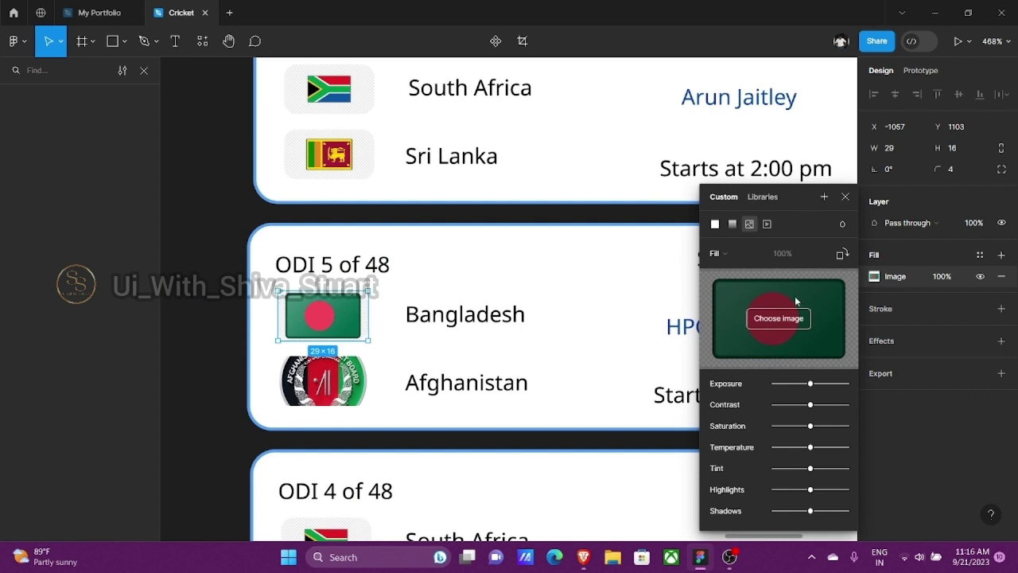
left_click(783, 318)
scroll(159, 262, "up", 8)
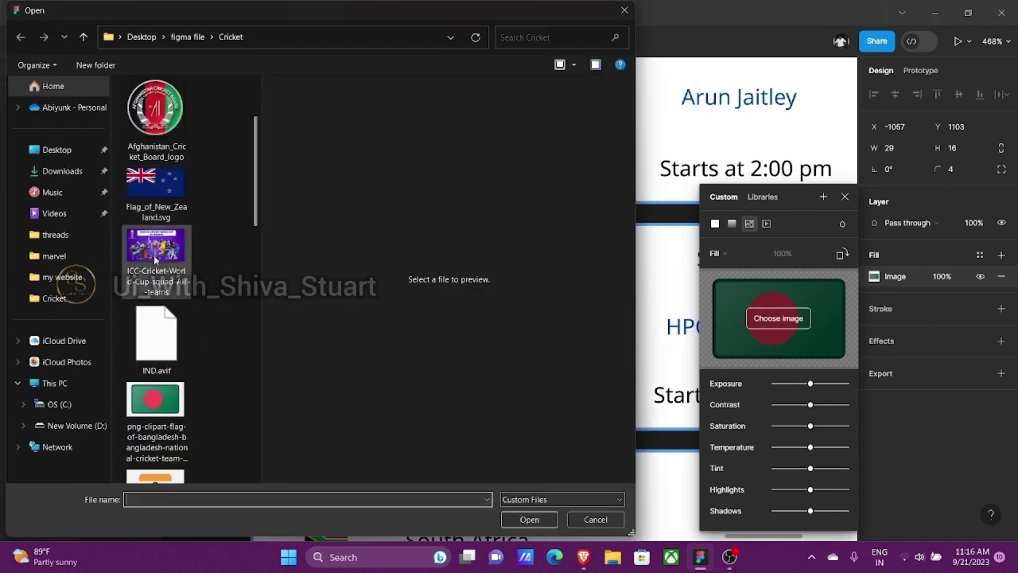
left_click(156, 334)
left_click(529, 519)
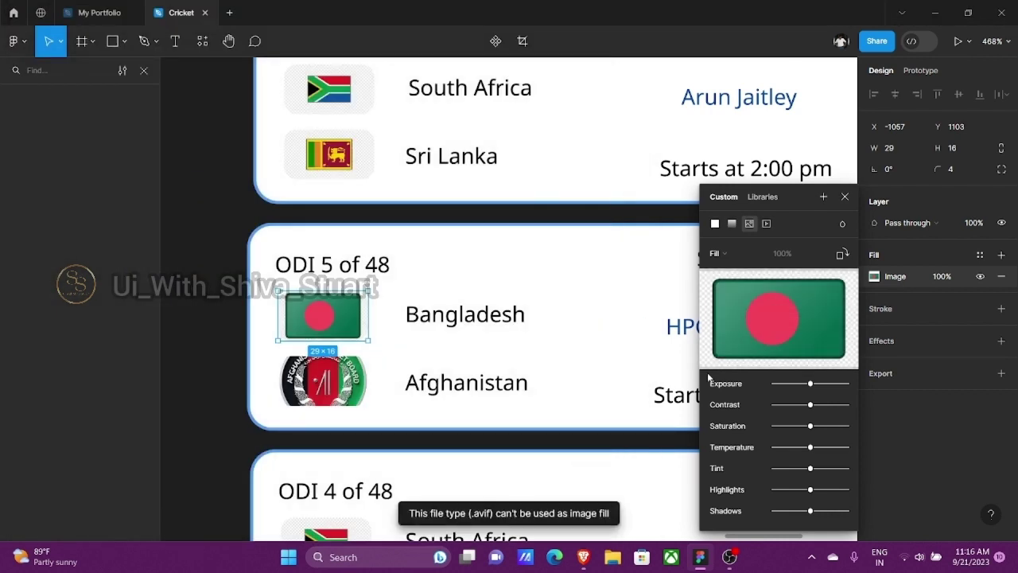
- Replace the Bangladesh flag in the fifth match card with the png-clipart India flag image
left_click(779, 318)
scroll(187, 393, "down", 5)
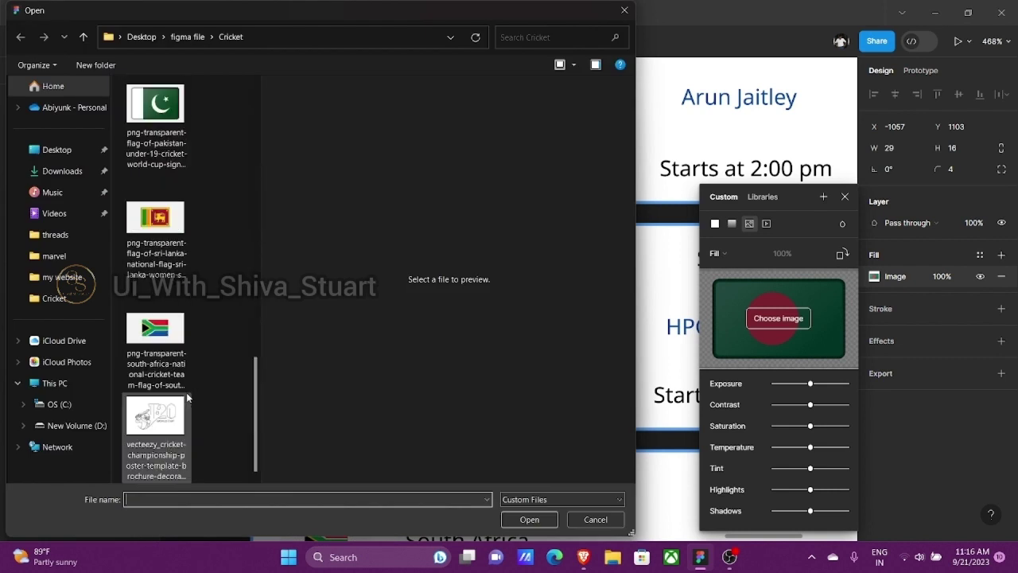
scroll(186, 392, "up", 4)
left_click(176, 211)
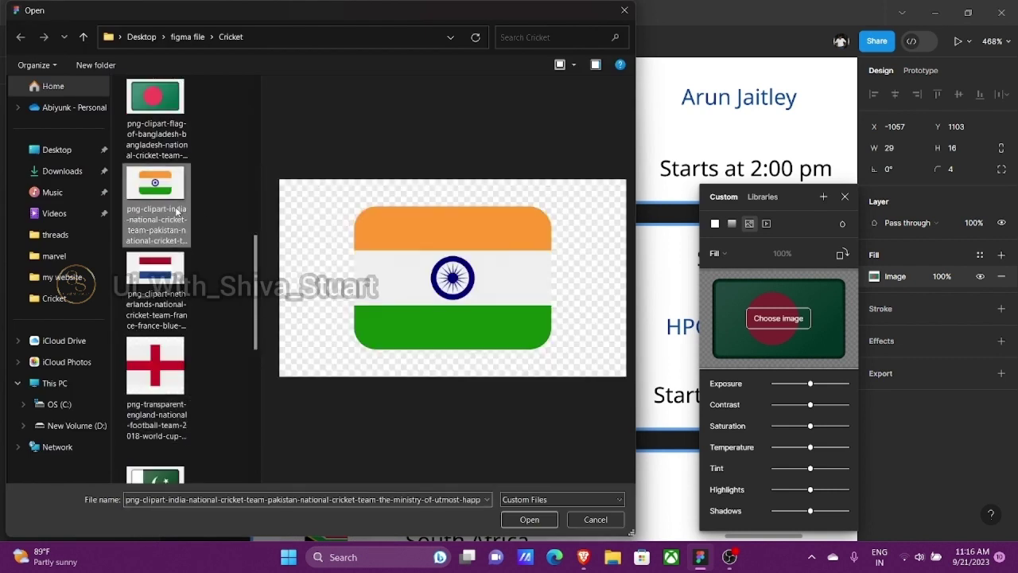
left_click(530, 520)
- Replace the Afghanistan logo in the fifth match card with the 250px-Flag_of_Australia.svg image
left_click(324, 375)
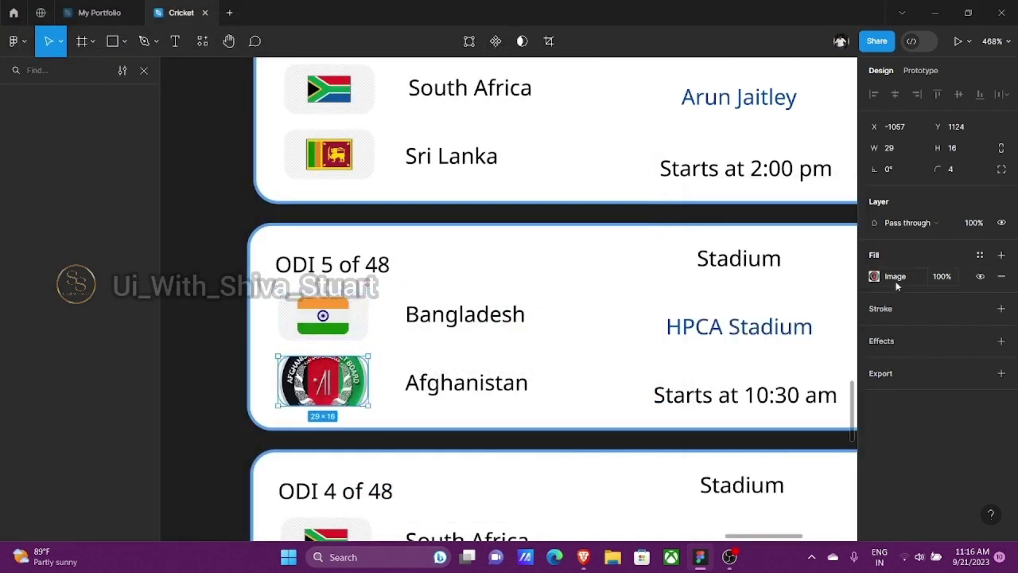
left_click(875, 276)
left_click(784, 319)
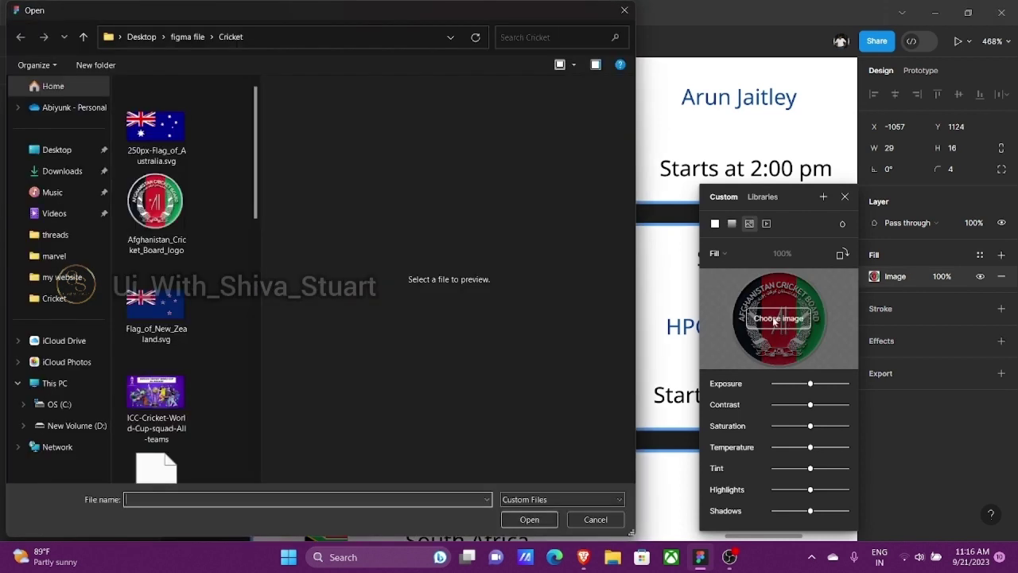
left_click(188, 159)
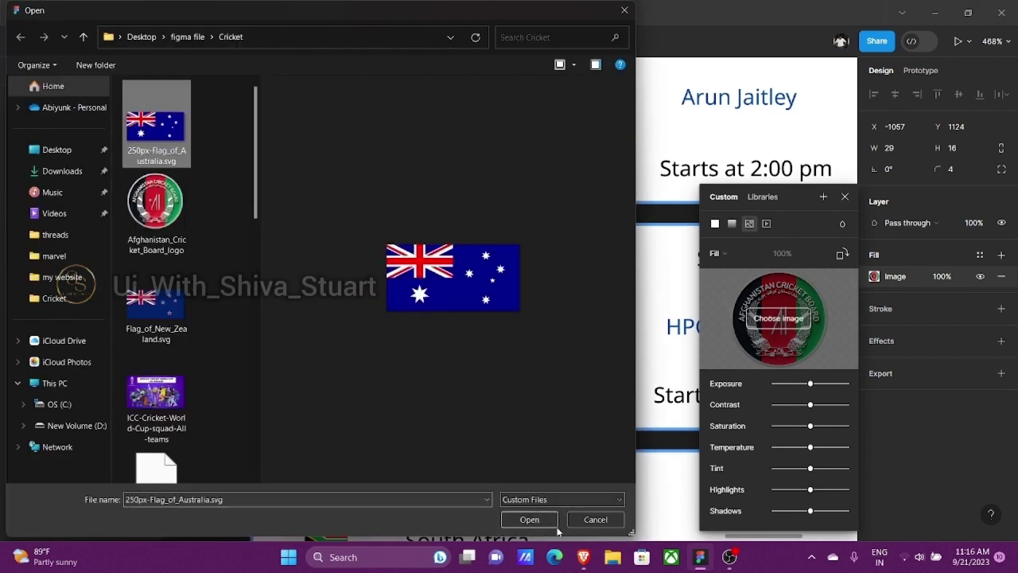
left_click(529, 519)
- Change the first team name in the fifth match card to "India"
left_click(487, 316)
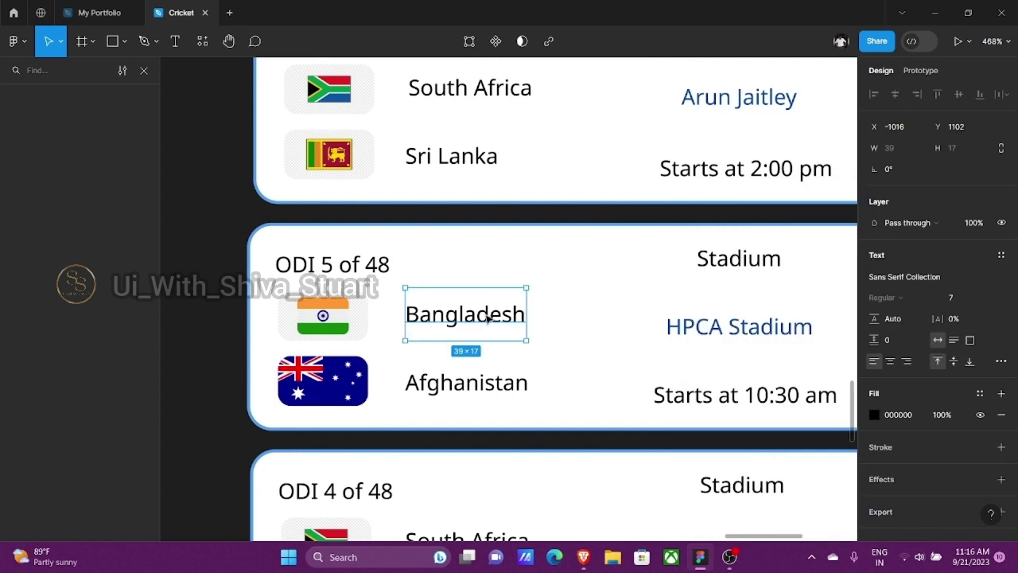
double_click(486, 315)
key("BackSpace")
type("India")
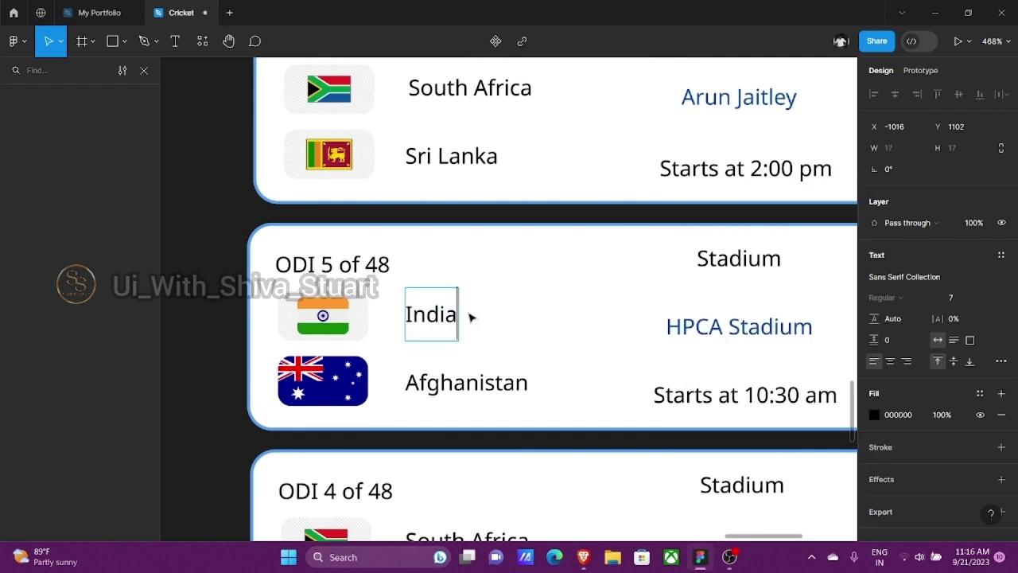
key("Escape")
- Change the second team name in the fifth match card to "Australia"
double_click(491, 372)
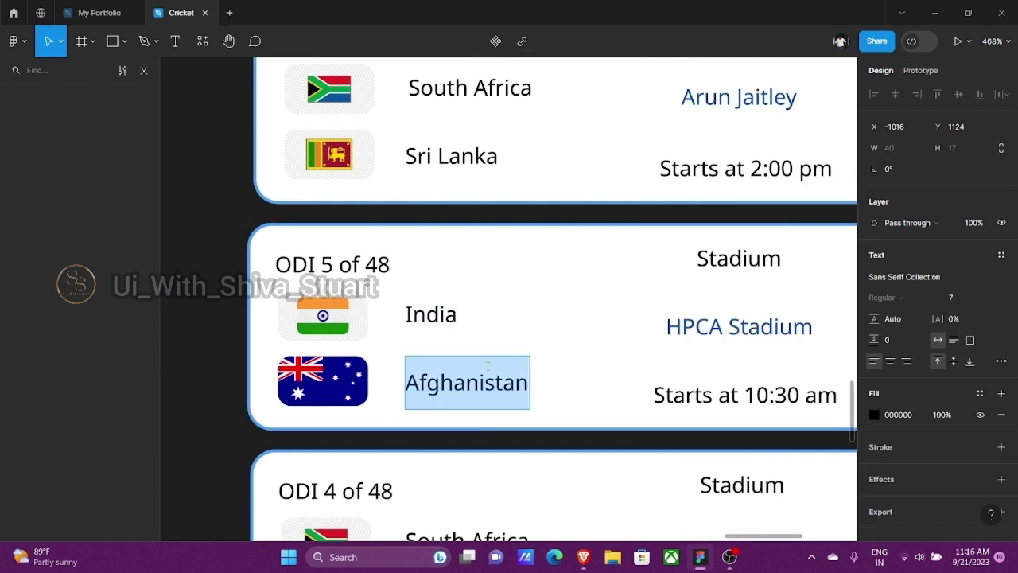
type("Aus")
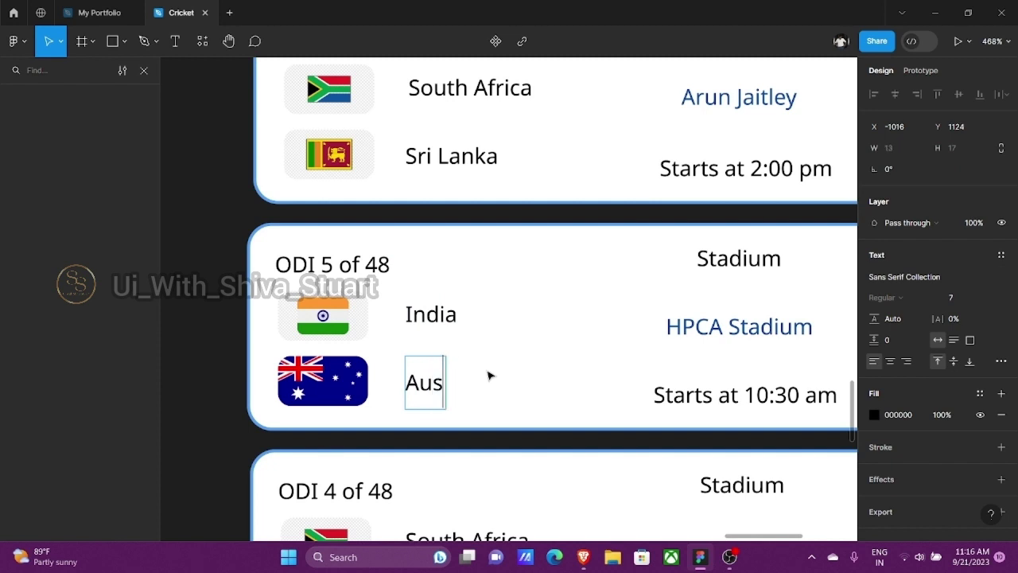
type("tr")
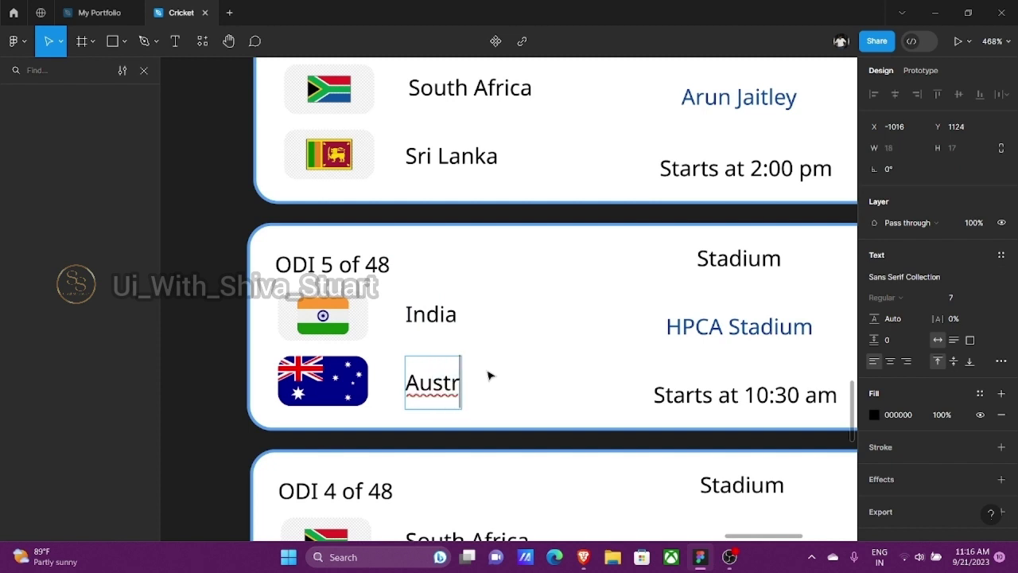
type("ali")
key("BackSpace")
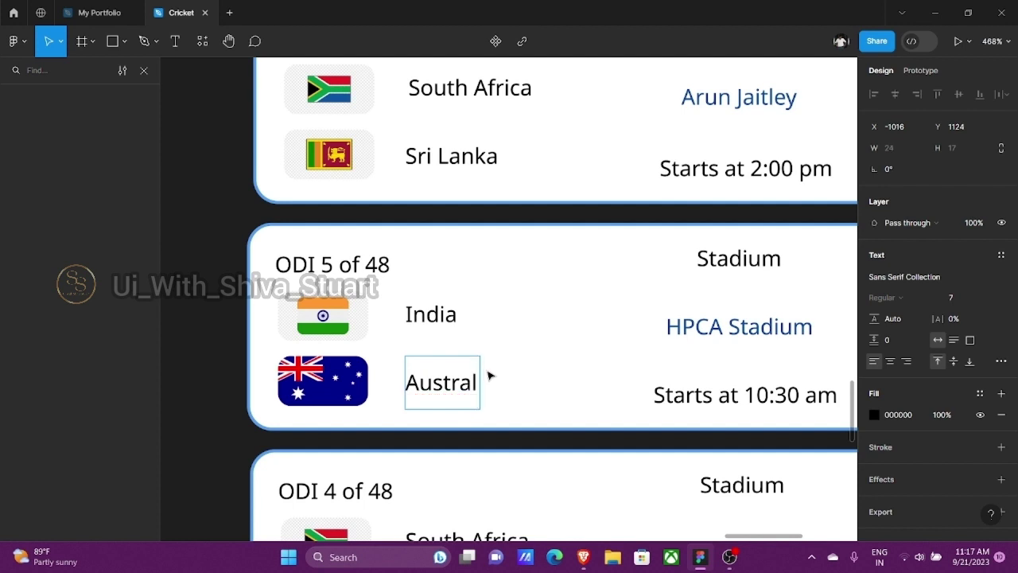
type("ia")
key("Escape")
- Change the start time text in the fifth match card to "Starts at 2:00 pm"
scroll(185, 292, "right", 4)
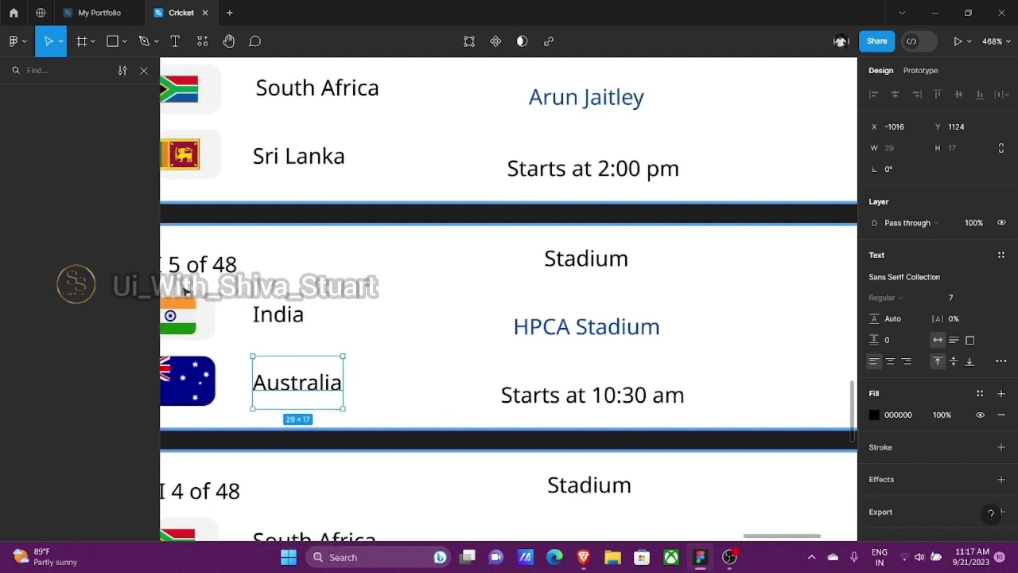
scroll(555, 284, "right", 1)
scroll(445, 284, "down", 5)
scroll(547, 325, "up", 3)
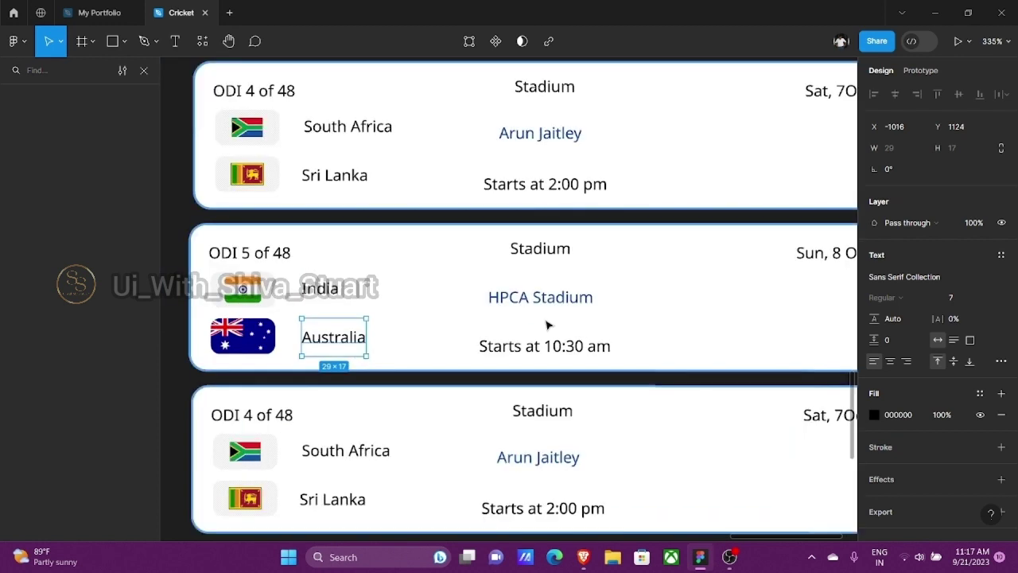
scroll(547, 324, "up", 3)
double_click(563, 357)
left_click(569, 357)
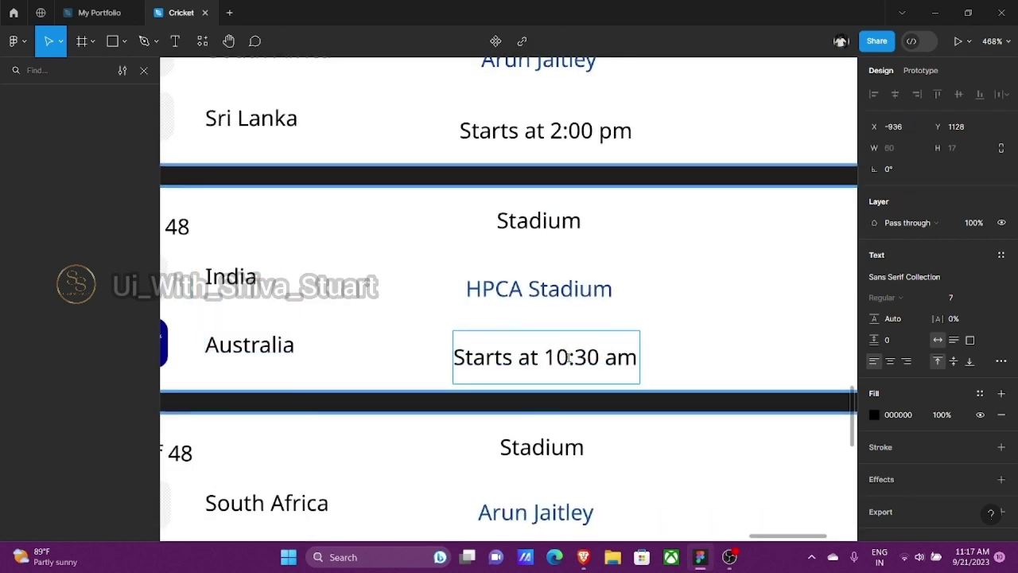
key("BackSpace")
key("BackSpace")
type("2")
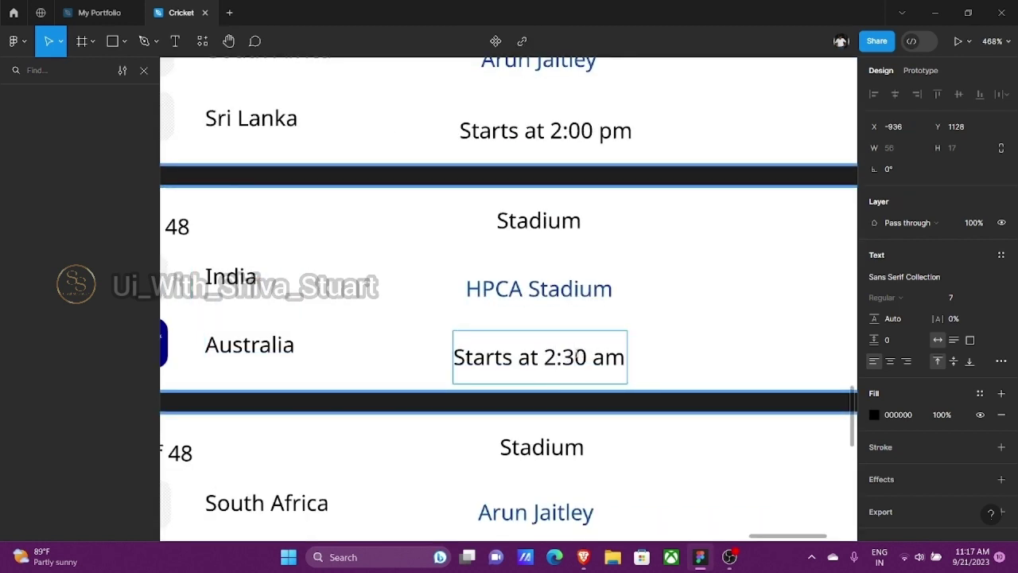
key("Delete")
type("0")
key("BackSpace")
type("p")
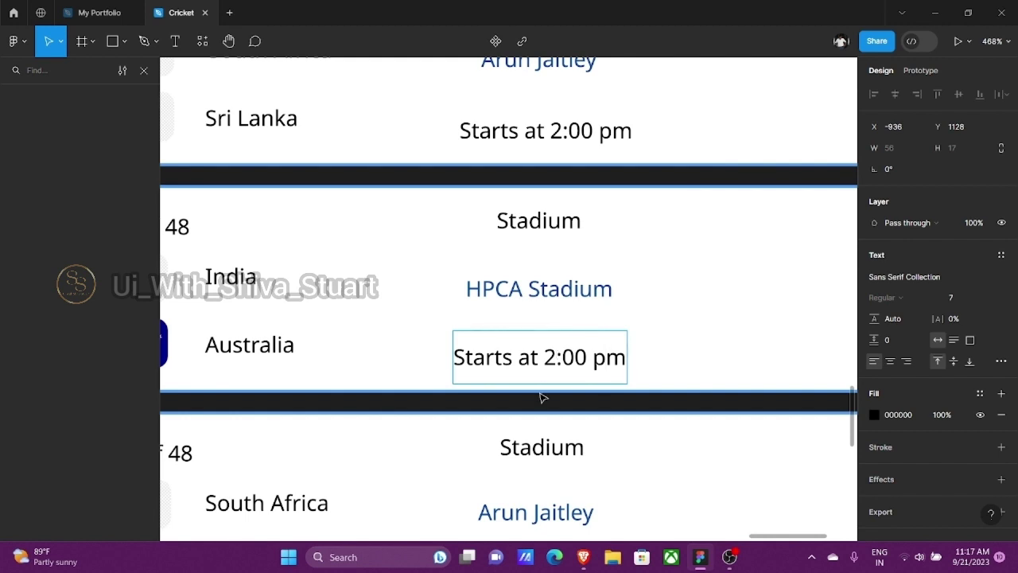
- Change the venue name in the fifth match card to "MA Chidambaram Stadium"
scroll(675, 293, "down", 3, "ctrl")
double_click(602, 288)
key("Escape")
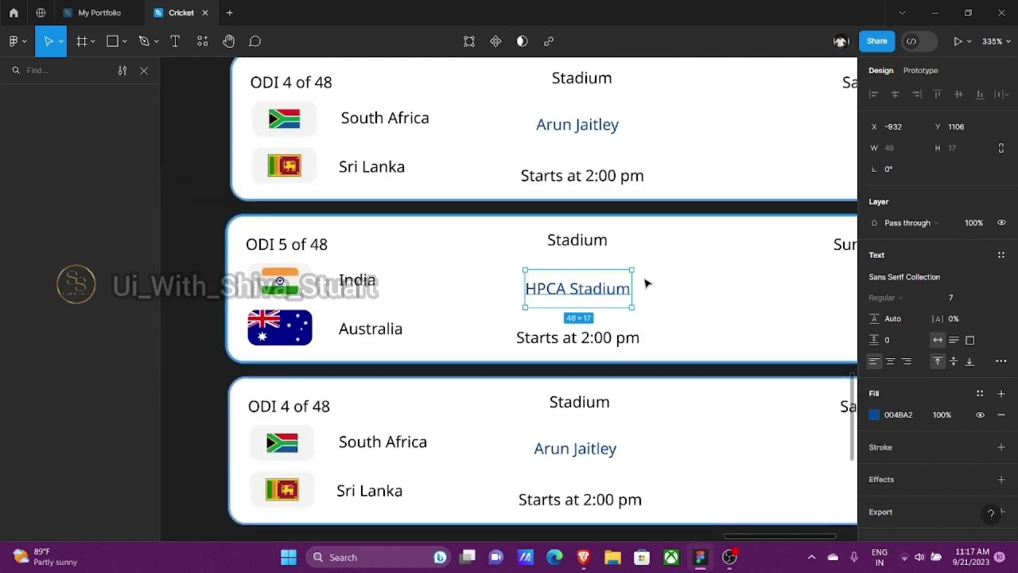
key("Return")
type("M")
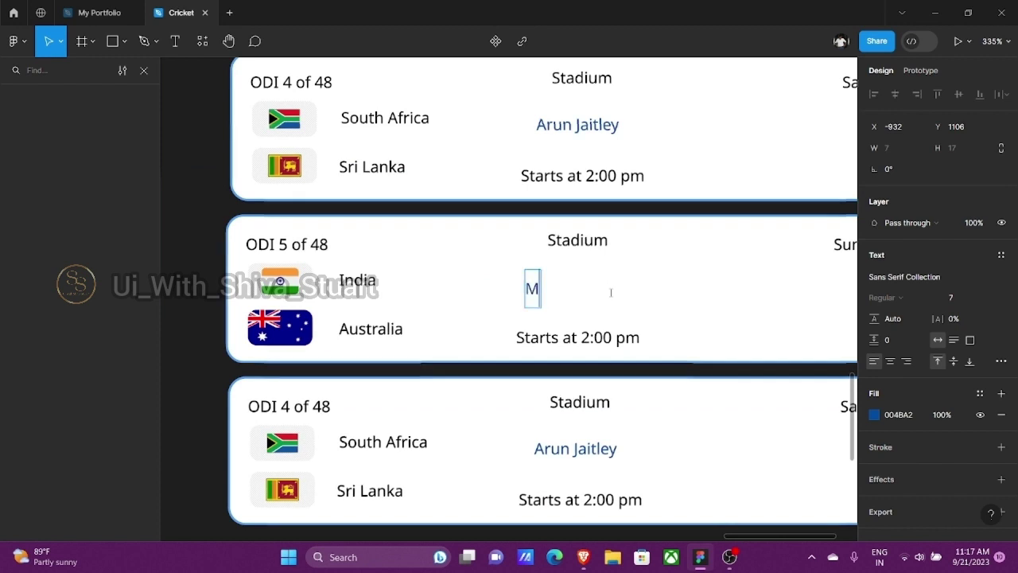
type("A ch")
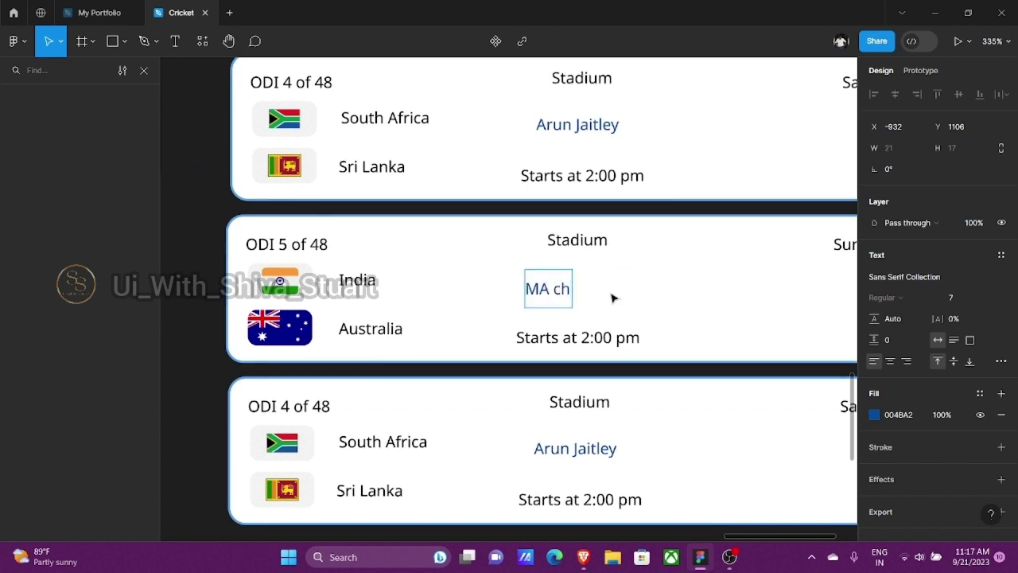
type("idambar")
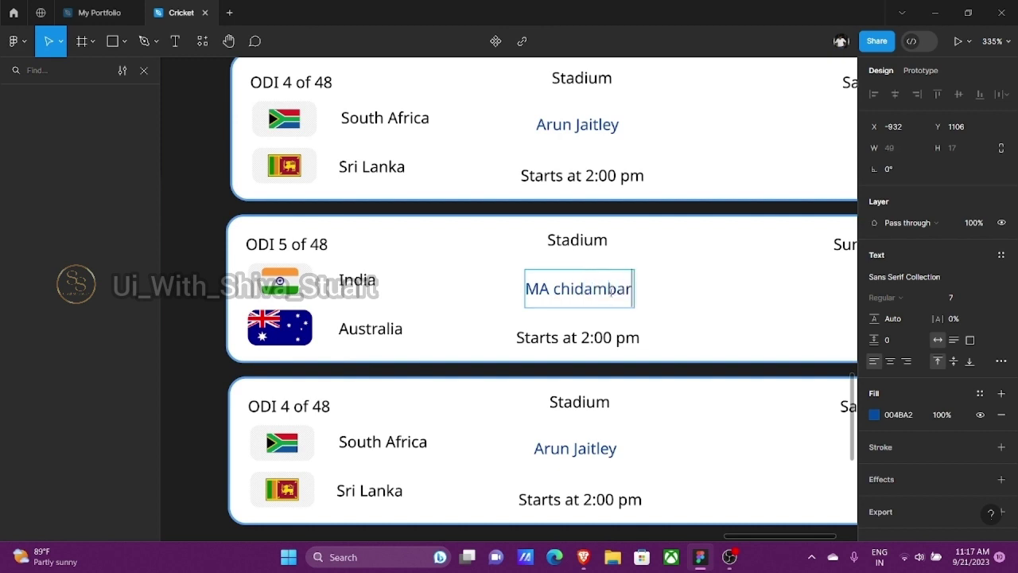
type("am St")
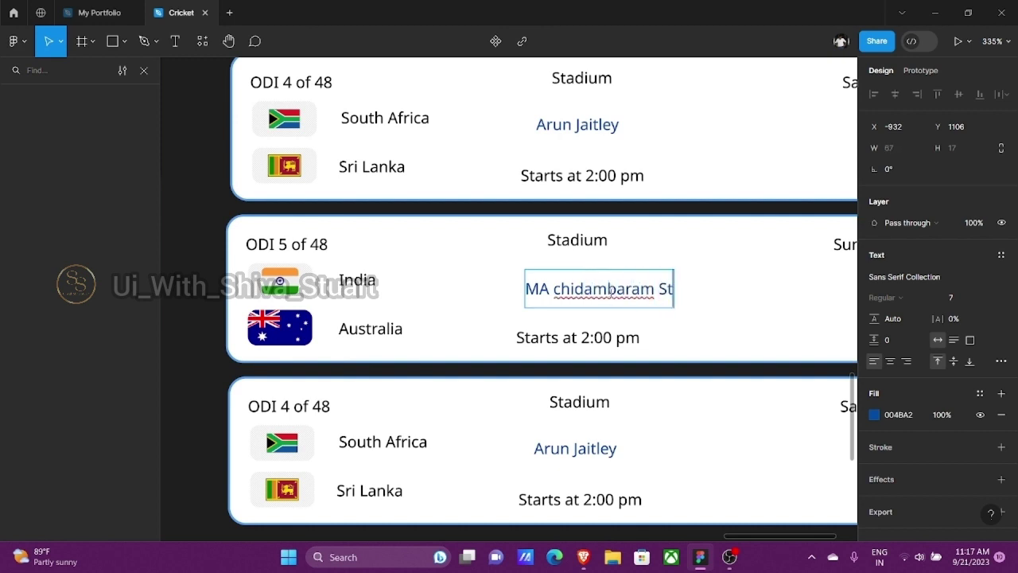
type("dium")
key("Left")
key("Left")
key("Left")
key("Left")
key("Left")
key("Left")
key("Left")
key("Left")
key("Left")
key("Left")
key("Left")
key("Left")
key("Left")
key("Left")
key("Left")
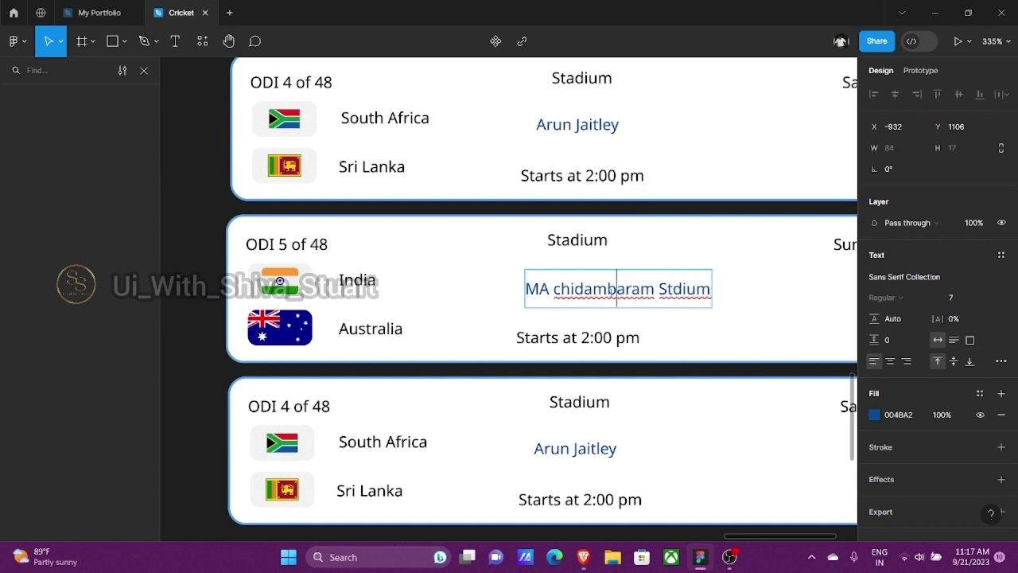
key("BackSpace")
type("C")
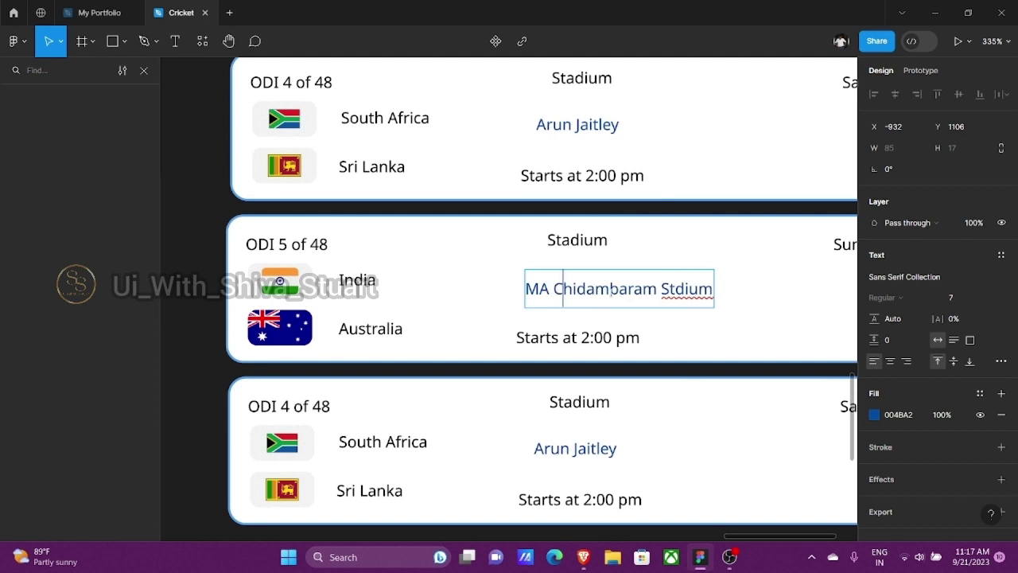
key("Right")
key("Right")
key("Right")
key("Right")
key("Right")
key("Right")
key("Right")
key("Right")
key("Right")
key("Right")
key("Right")
key("Right")
key("Right")
type("a")
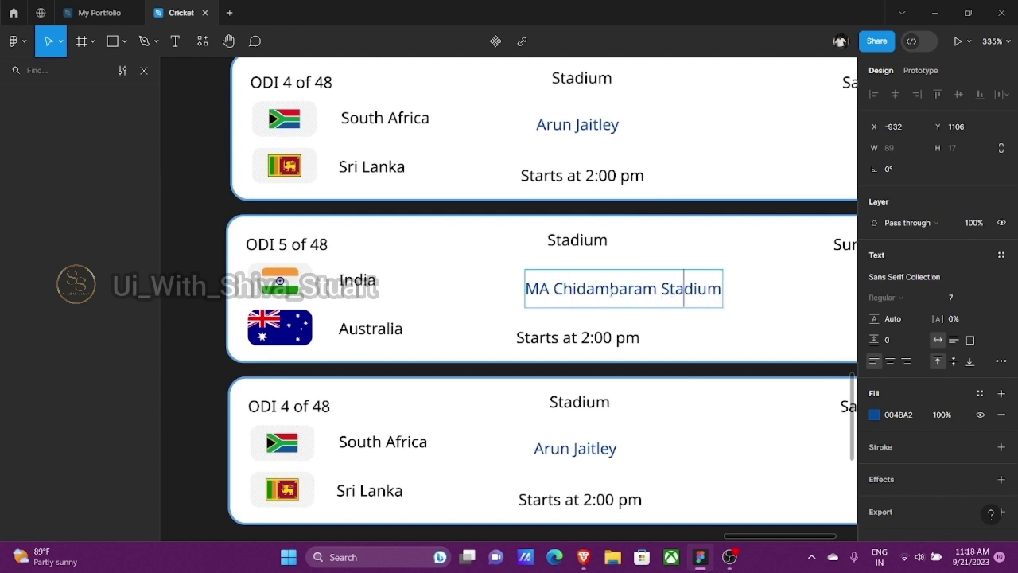
key("Escape")
- Nudge the fifth match card's venue name left to X -948, beneath the Stadium heading
key("Left")
key("Left")
key("Left")
key("Left")
key("Left")
key("Left")
key("Left")
key("Left")
key("Left")
key("Left")
key("Left")
key("Left")
key("Left")
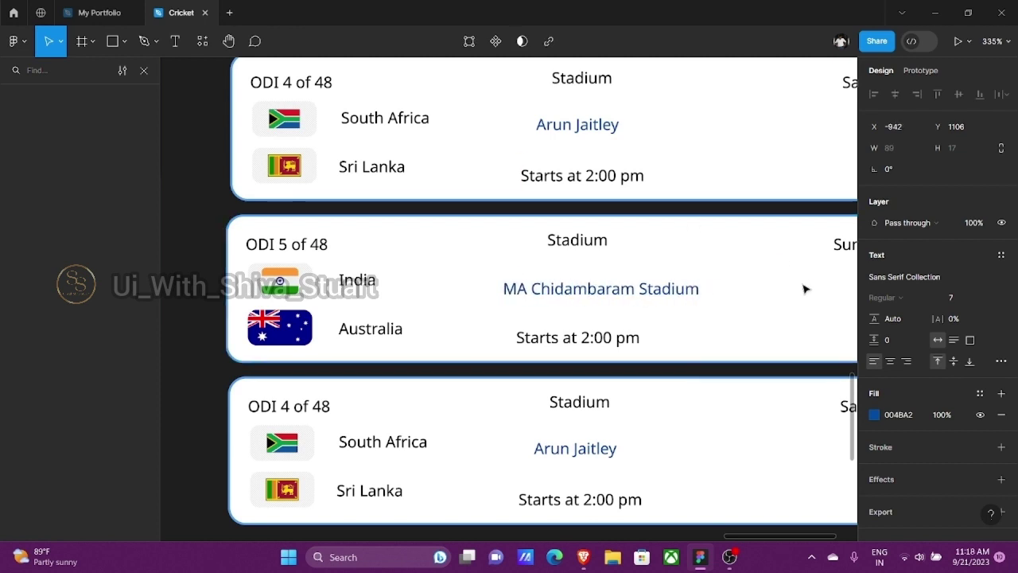
key("Left")
key("Left")
key("Left")
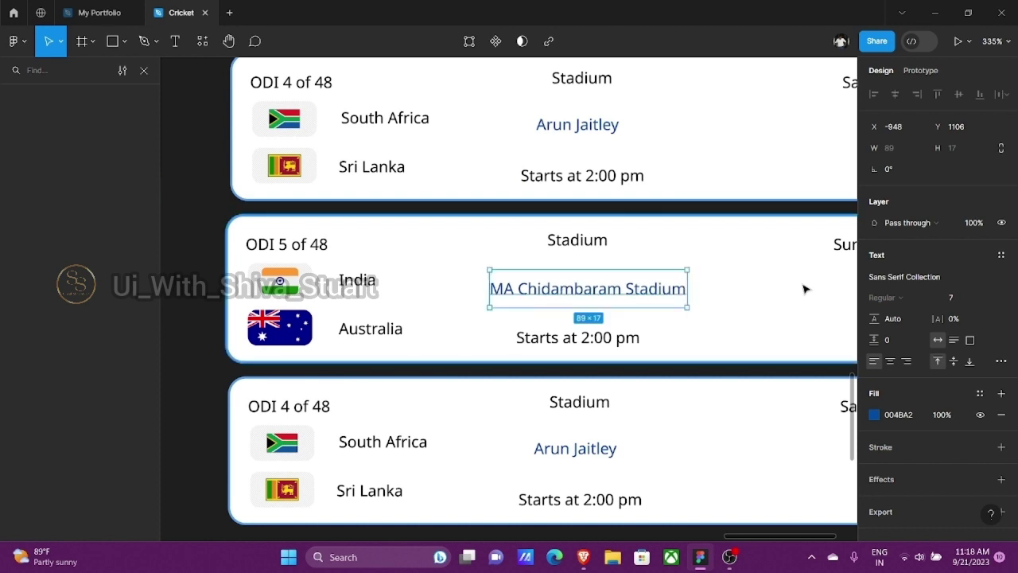
- Change the date in the sixth match card to "Mon, 9 Oct"
scroll(672, 350, "down", 8)
scroll(672, 350, "up", 3)
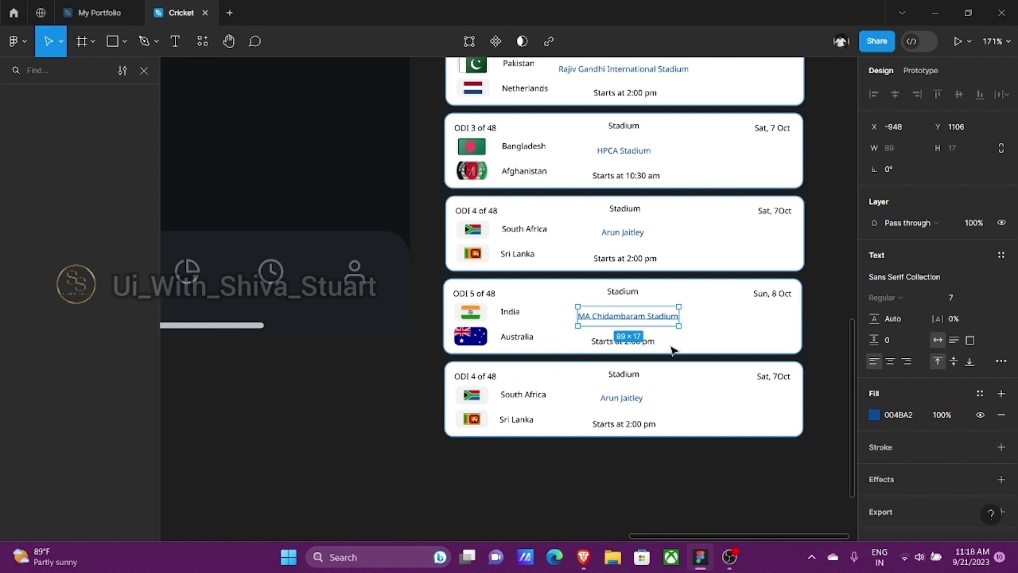
scroll(761, 379, "up", 5)
scroll(761, 379, "down", 2)
left_click(765, 382)
double_click(765, 382)
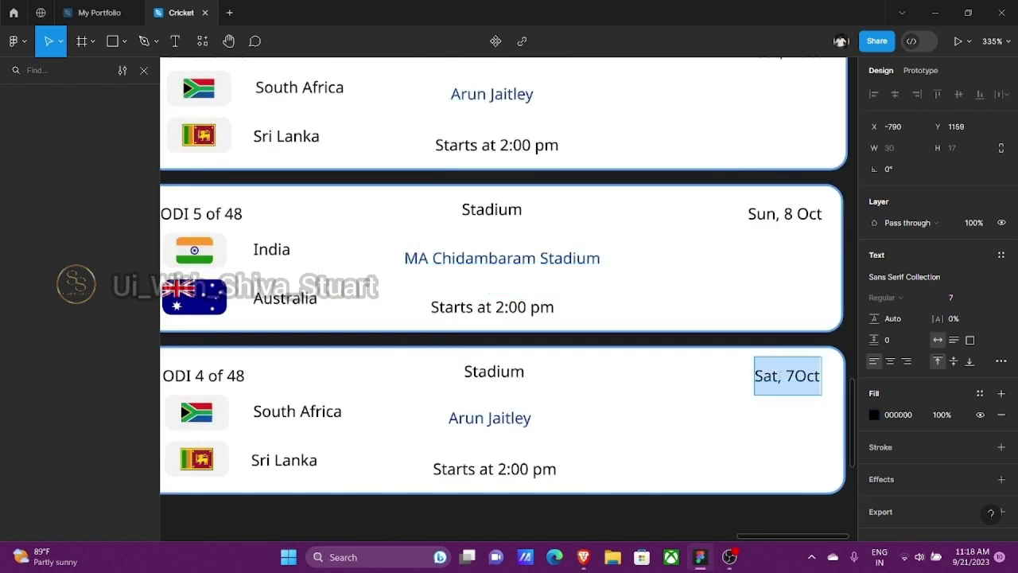
left_click(779, 375)
key("BackSpace")
key("BackSpace")
key("BackSpace")
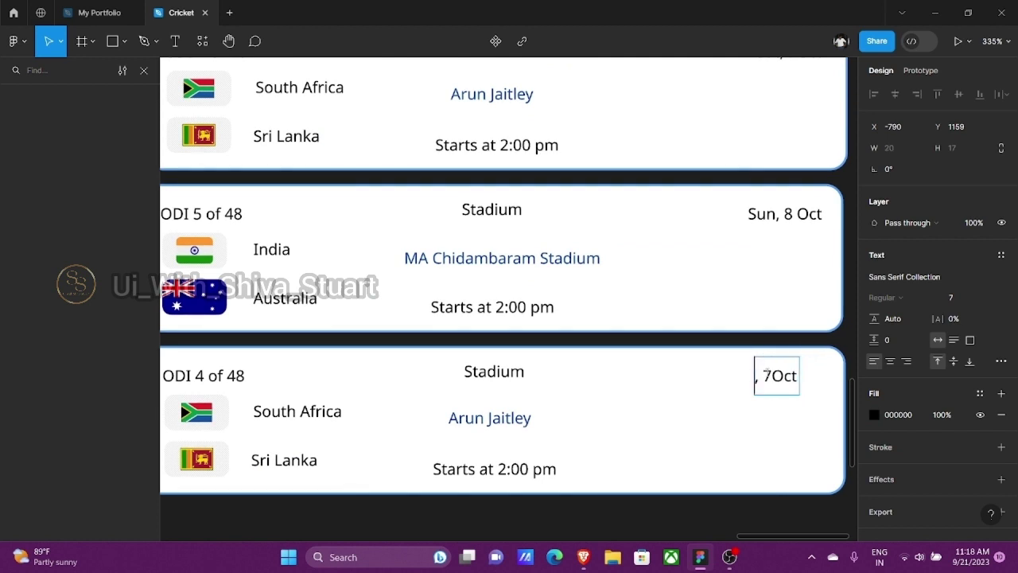
type("Mon")
left_click(805, 373)
key("BackSpace")
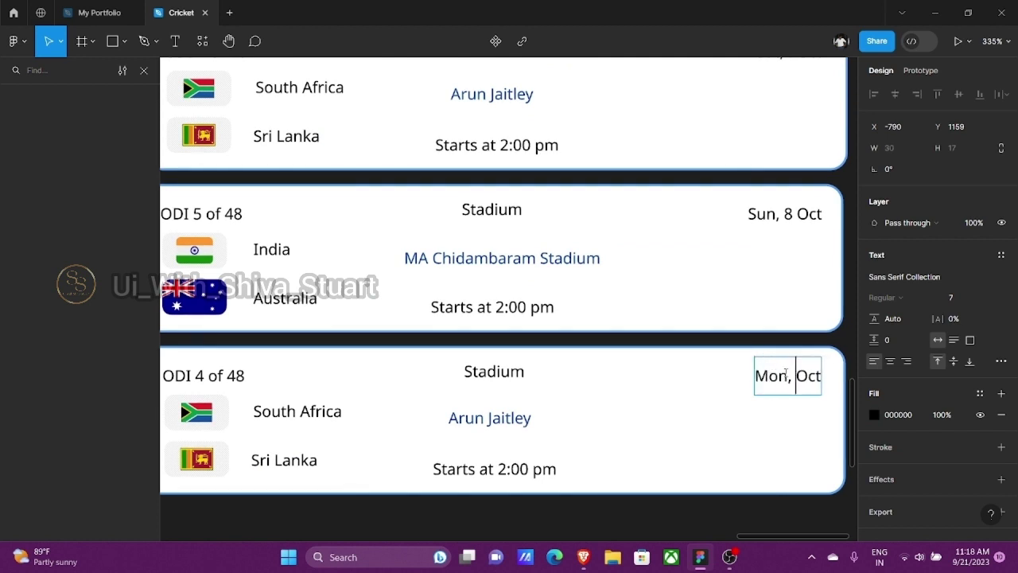
type("9")
key("Escape")
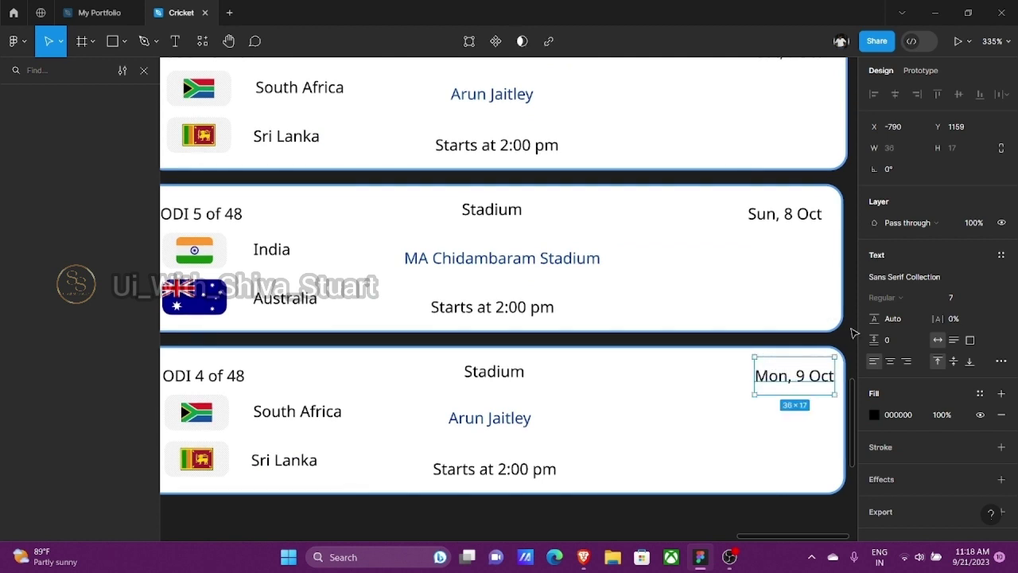
- Change the match number heading of the sixth match card to "ODI 6 of 48"
scroll(276, 336, "left", 2)
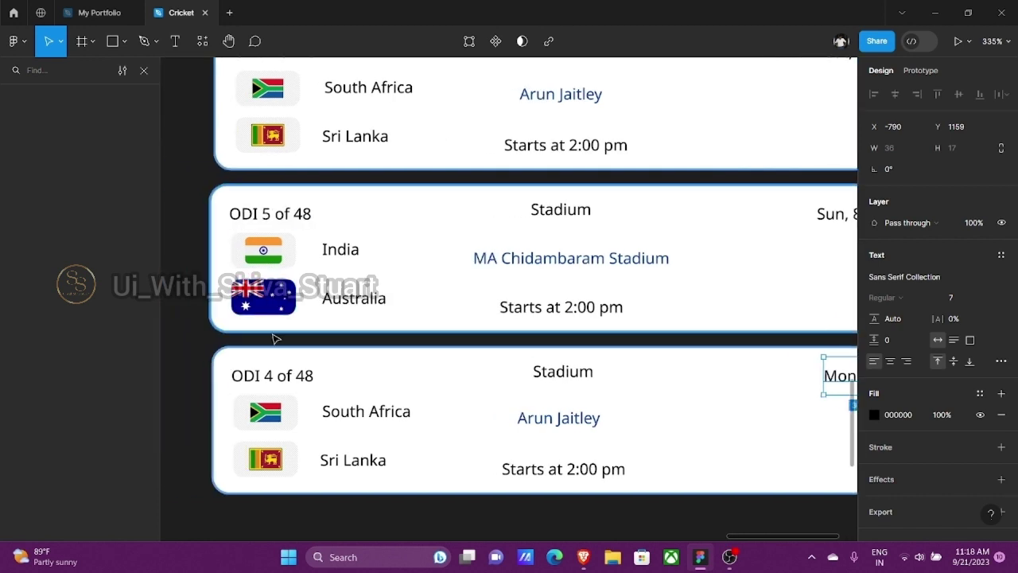
double_click(276, 382)
left_click(273, 376)
key("BackSpace")
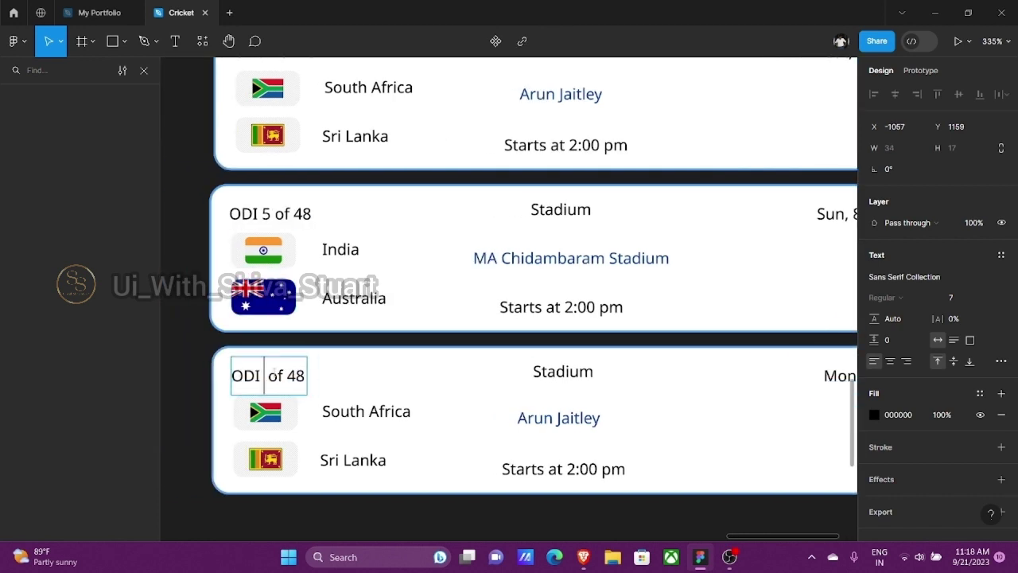
type("+6")
key("BackSpace")
key("BackSpace")
type("6")
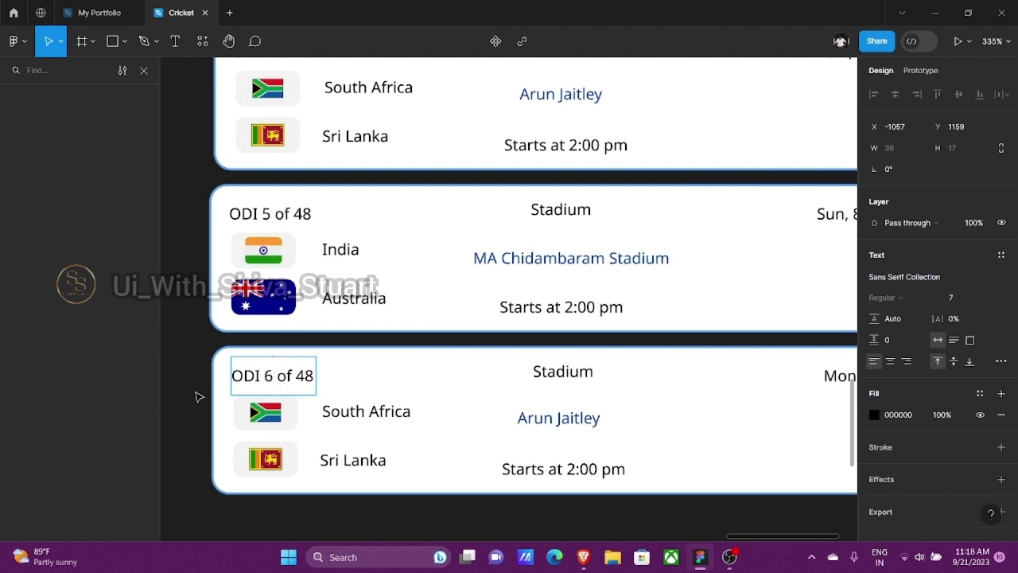
key("Escape")
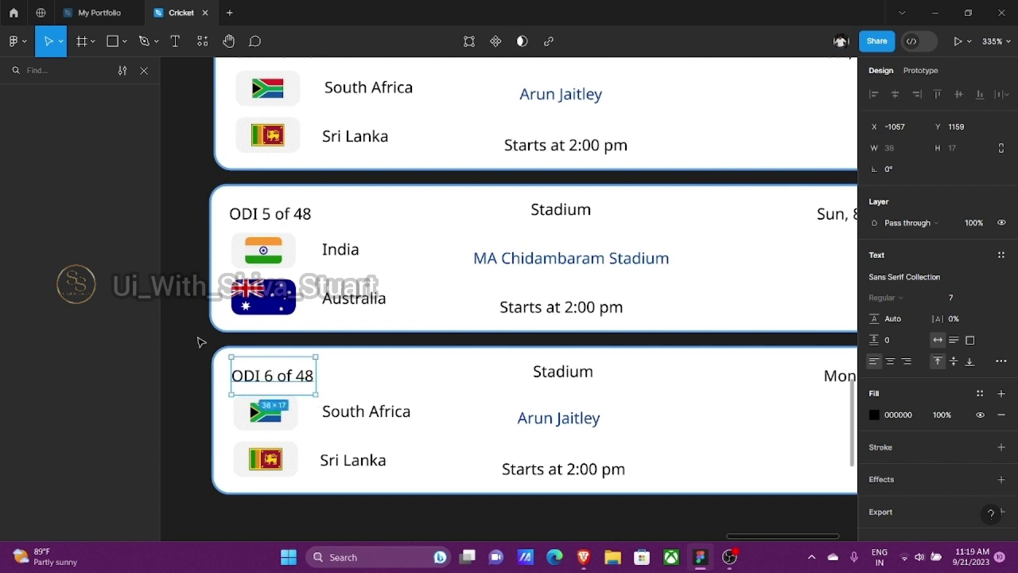
- Replace the South Africa flag in the sixth match card with the Flag_of_New_Zealand.svg image
left_click(272, 424)
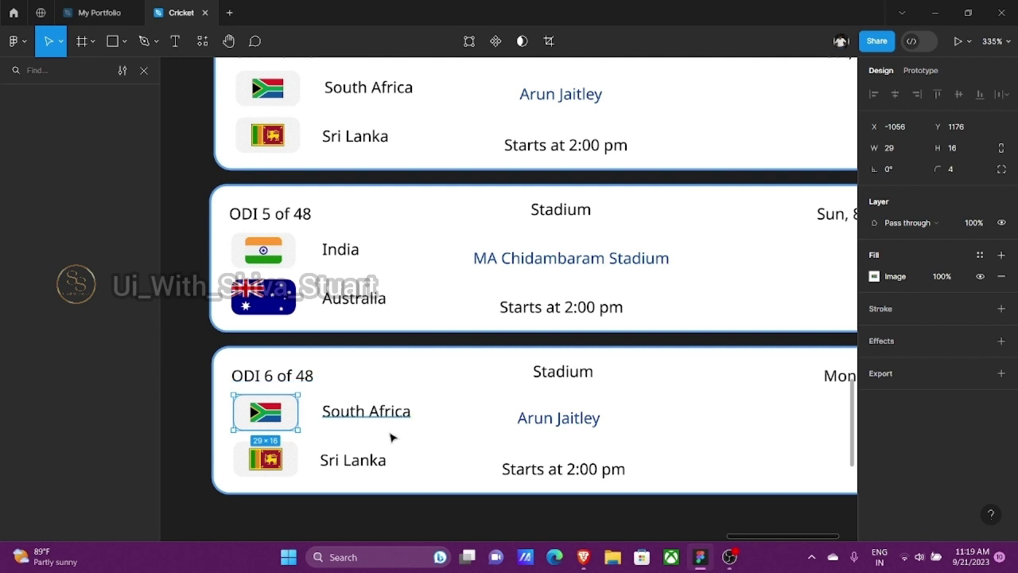
left_click(875, 278)
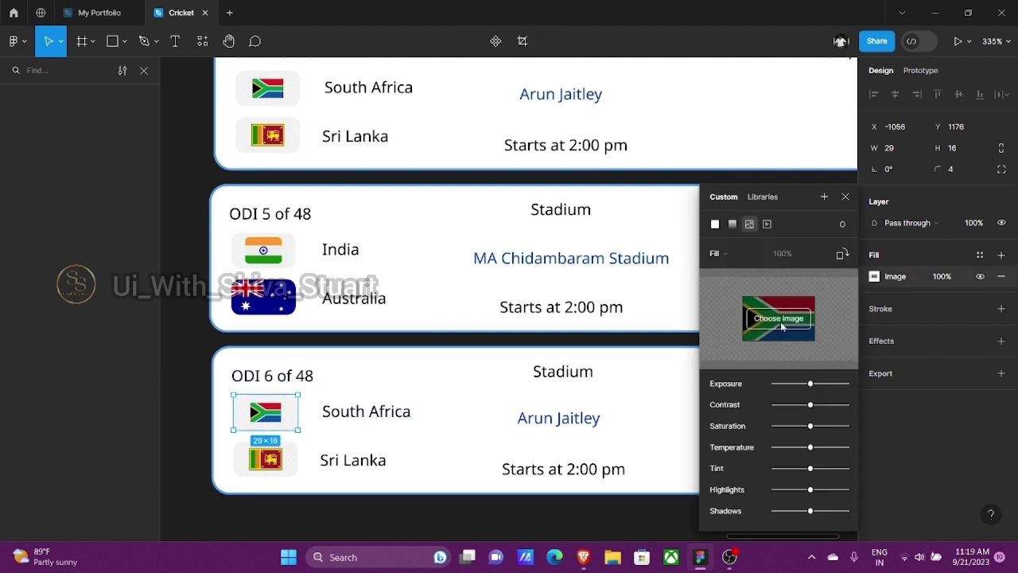
left_click(778, 318)
left_click(156, 306)
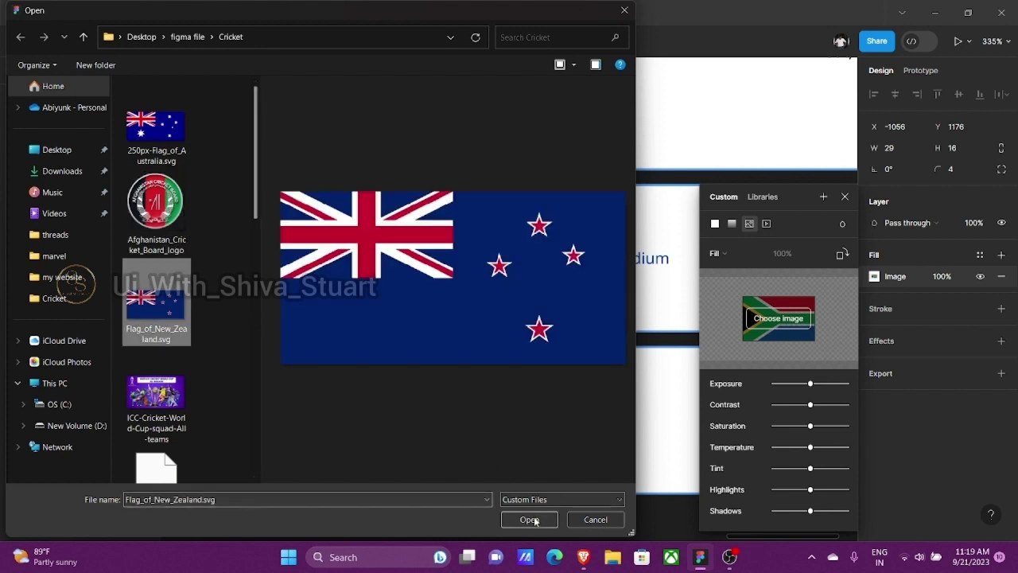
left_click(529, 519)
- Replace the Sri Lanka flag in the sixth match card with the Netherlands flag image
left_click(265, 459)
left_click(875, 276)
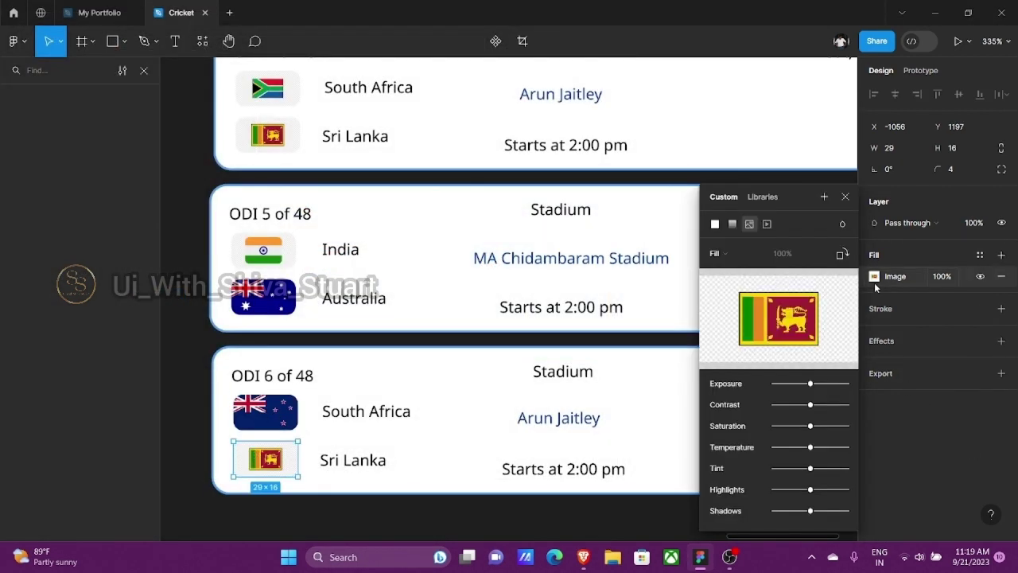
left_click(778, 318)
scroll(160, 358, "down", 8)
scroll(159, 398, "up", 4)
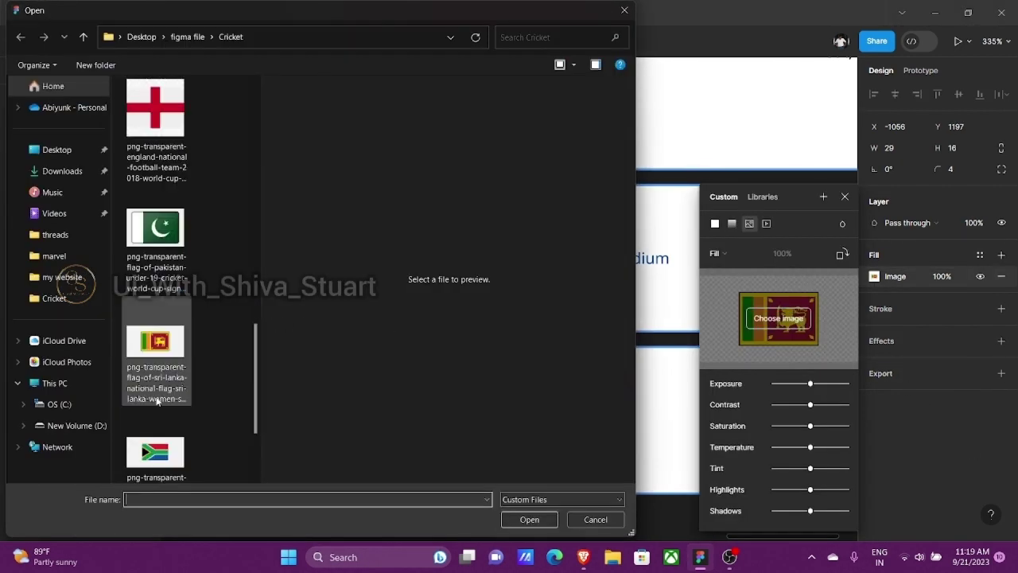
left_click(156, 270)
left_click(529, 518)
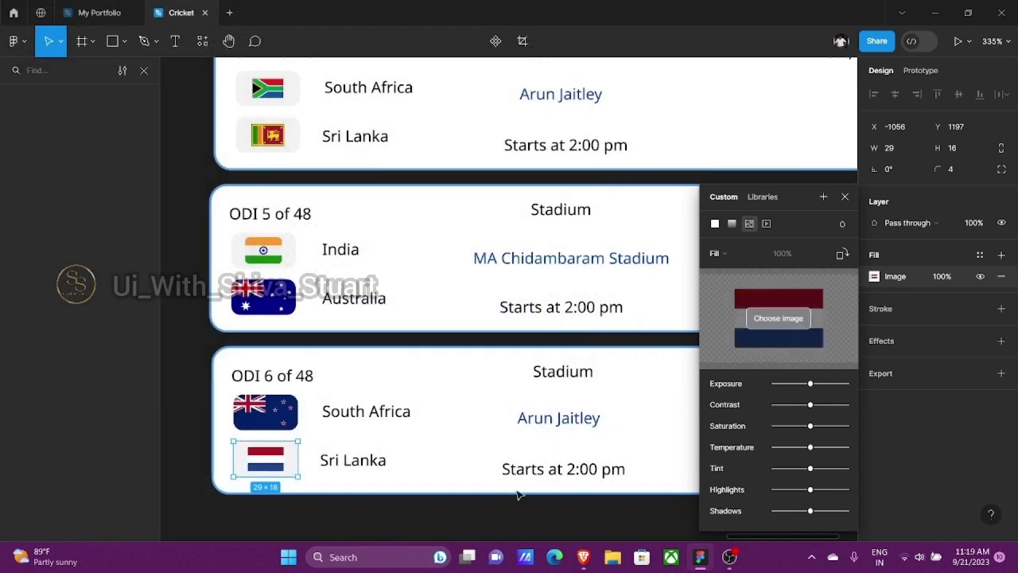
scroll(444, 426, "up", 3)
scroll(444, 426, "up", 3)
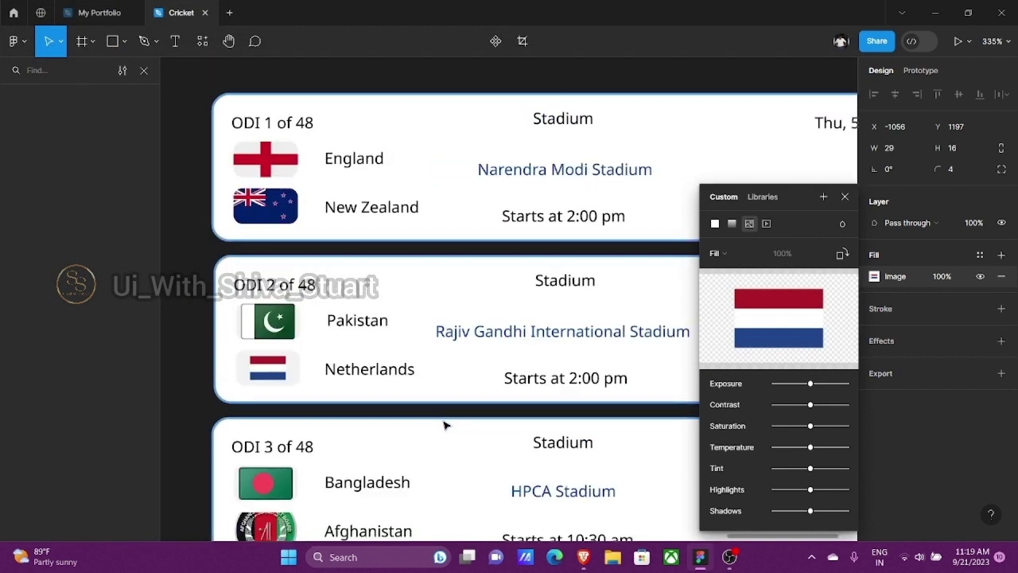
- Replace the first team name in the sixth match card with "New Zealand", copied from the first card
left_click(362, 209)
double_click(364, 210)
key("ctrl+c")
scroll(366, 382, "down", 7)
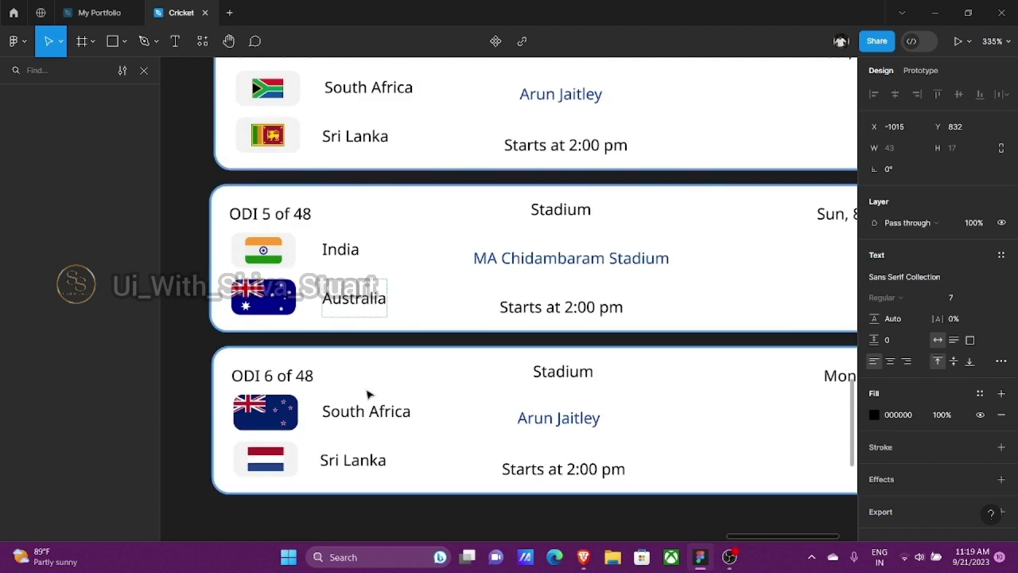
left_click(364, 401)
double_click(362, 404)
key("ctrl+v")
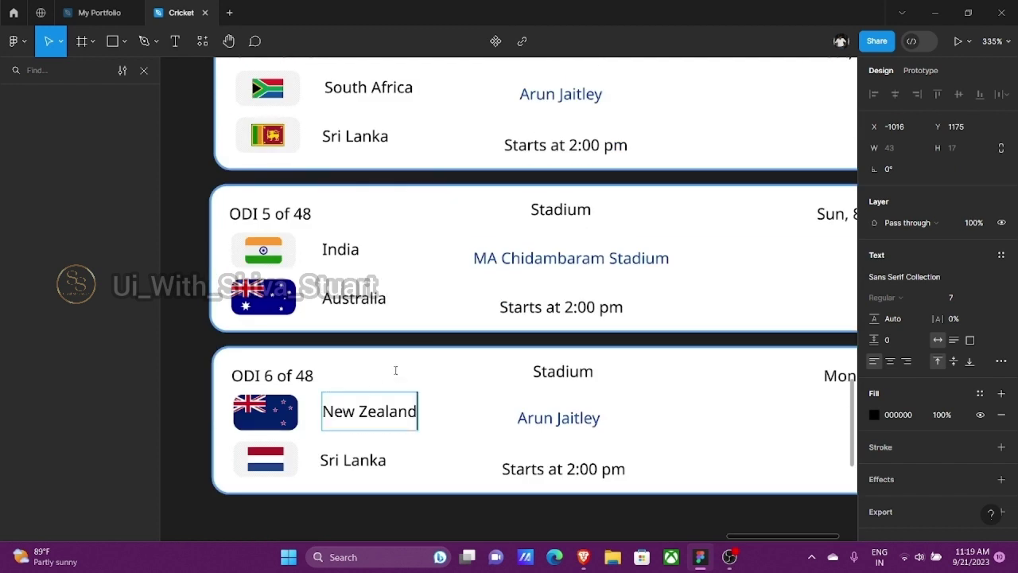
- Replace the second team name in the sixth match card with "Netherlands", copied from the second card
scroll(396, 368, "up", 8)
left_click(360, 209)
double_click(361, 209)
key("ctrl+c")
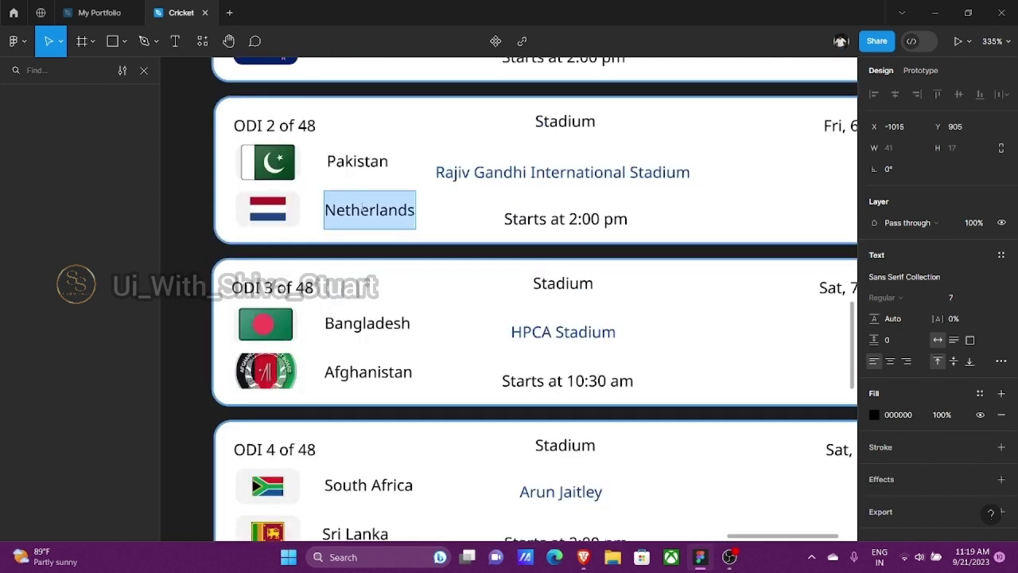
scroll(364, 228, "down", 8)
left_click(354, 470)
double_click(354, 474)
key("ctrl+a")
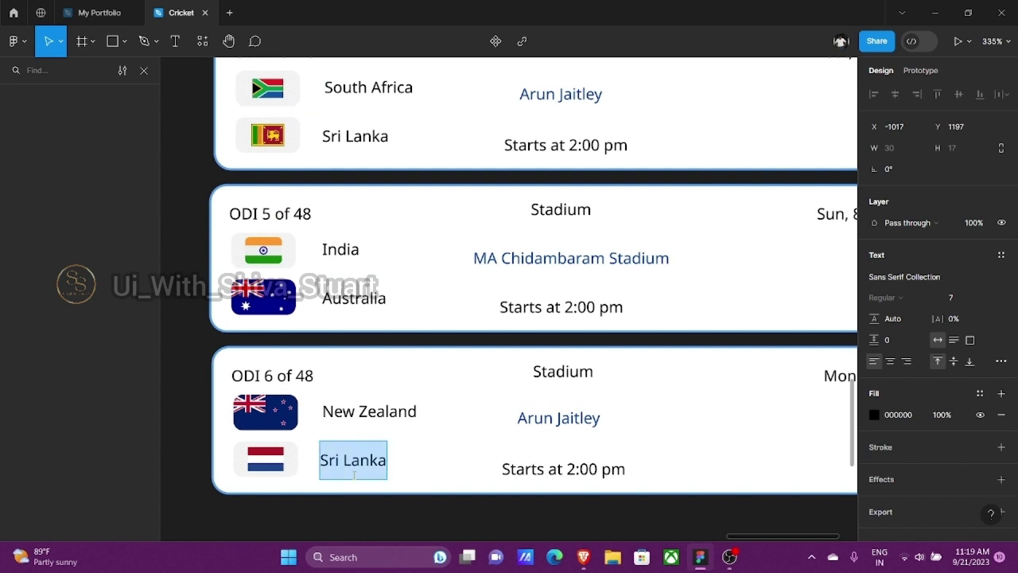
key("ctrl+v")
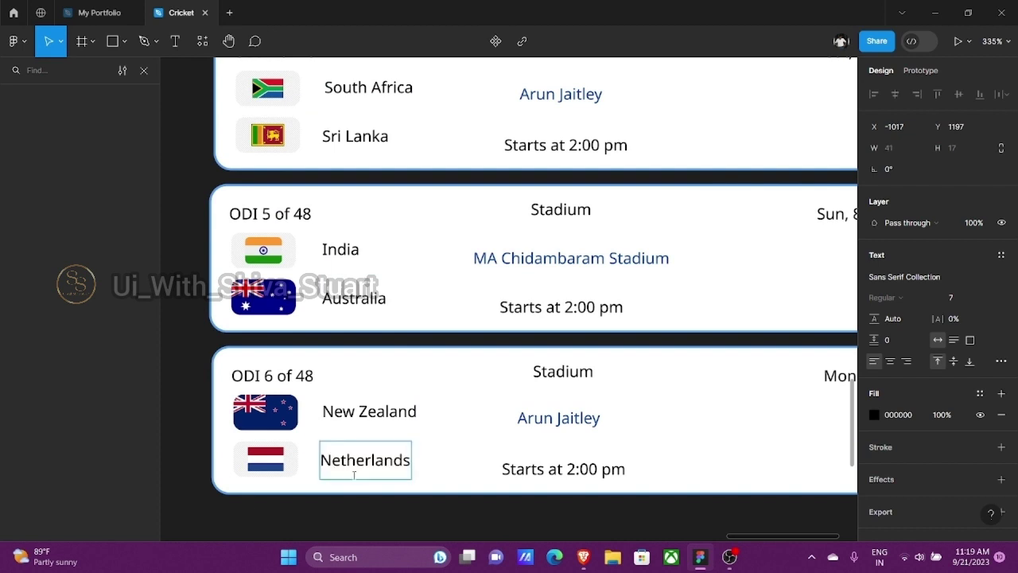
- Set the sixth card's venue to "Rajiv Gandhi International Stadium", copied from the second card, and shift the text left to X -948
scroll(670, 418, "up", 5)
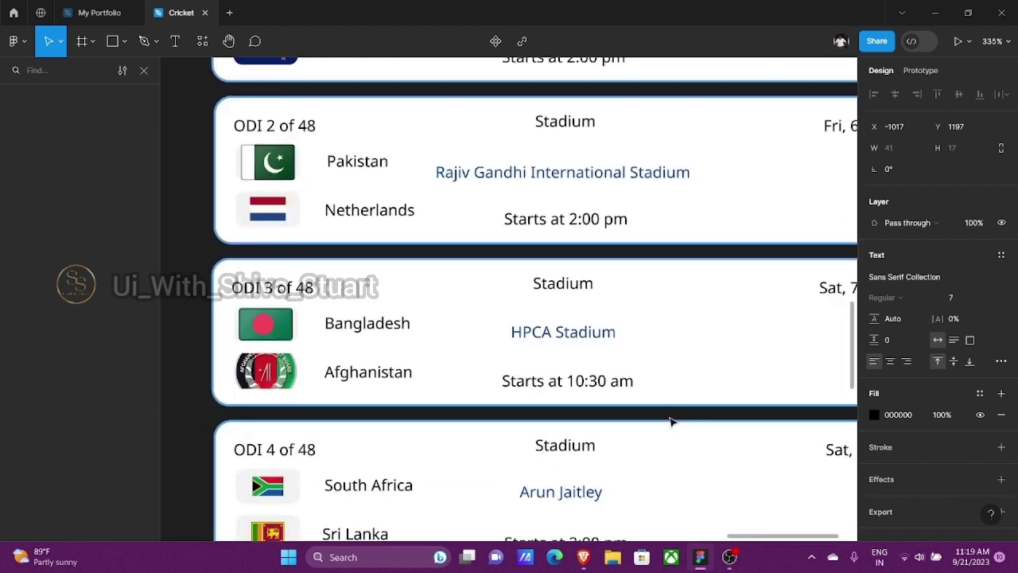
double_click(501, 172)
key("ctrl+a")
key("ctrl+c")
scroll(533, 298, "down", 3)
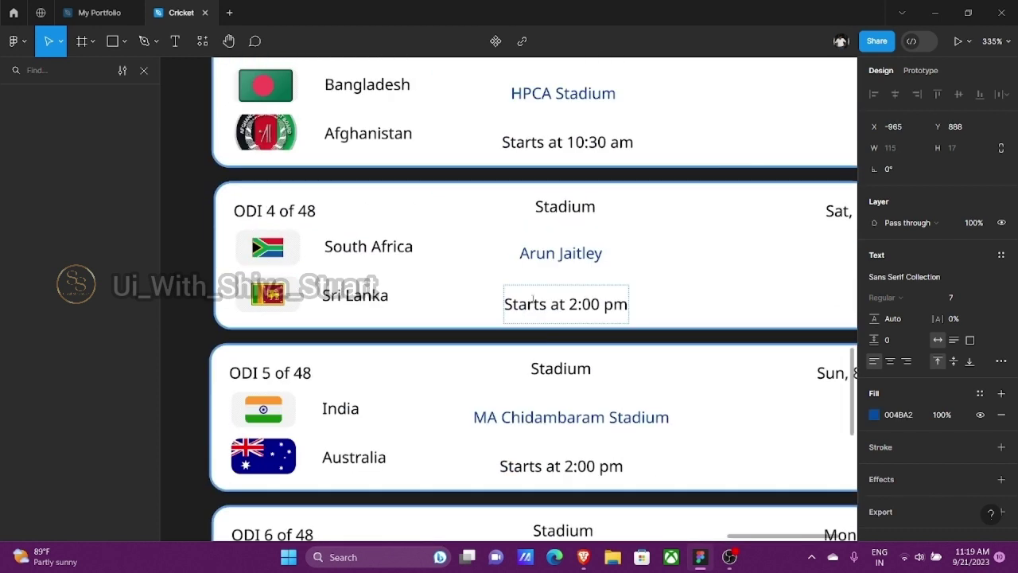
scroll(533, 299, "down", 2)
double_click(572, 418)
key("ctrl+a")
key("ctrl+v")
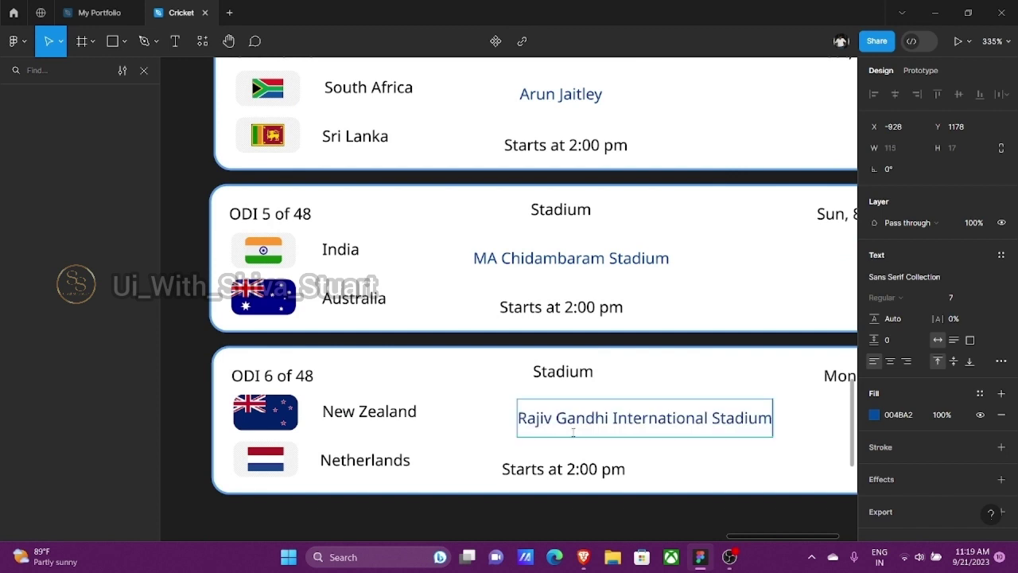
key("Escape")
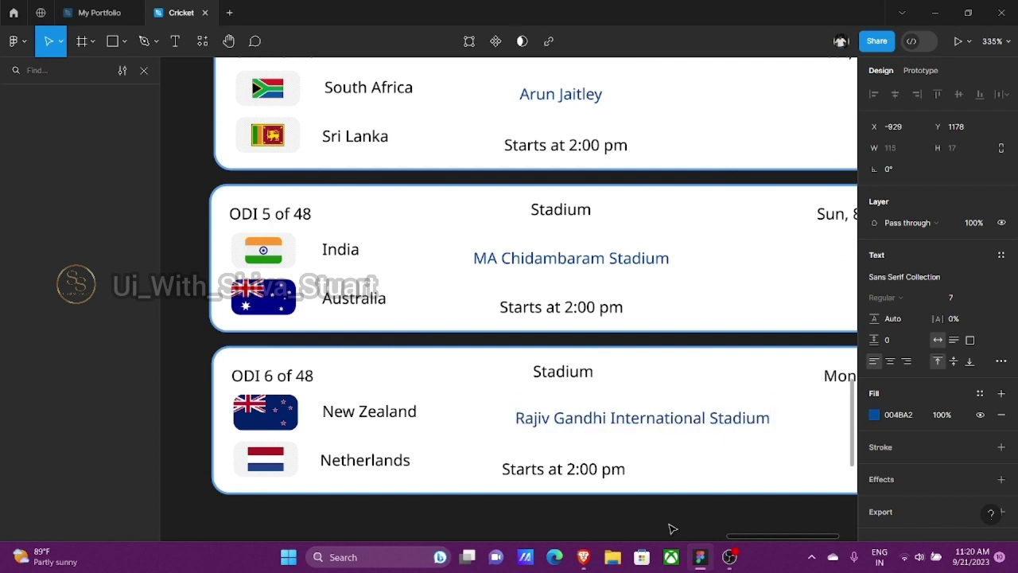
key("shift+Left")
key("shift+Left")
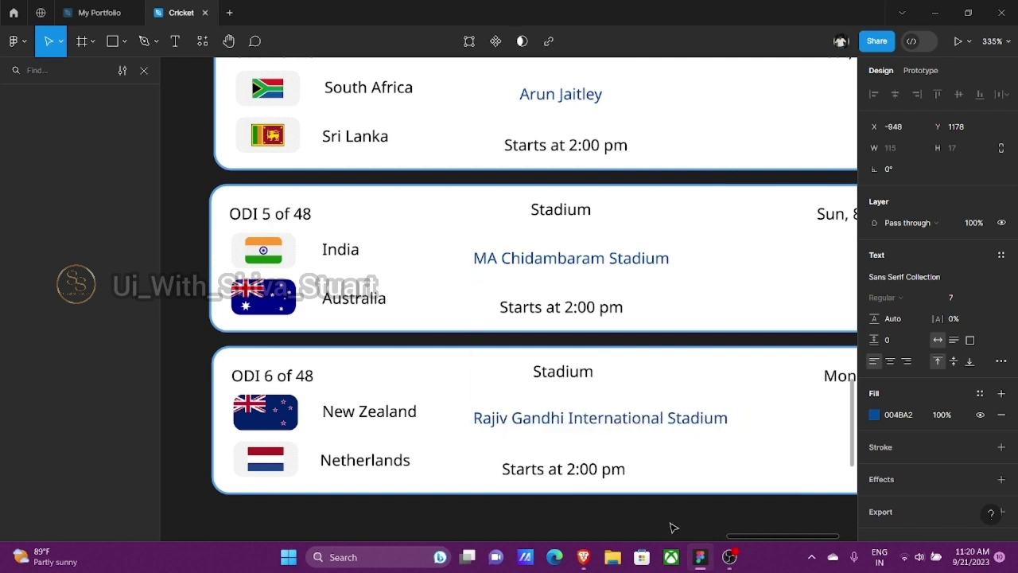
- Group all six match cards and wrap the group in a frame
scroll(672, 528, "down", 5)
left_click(795, 495)
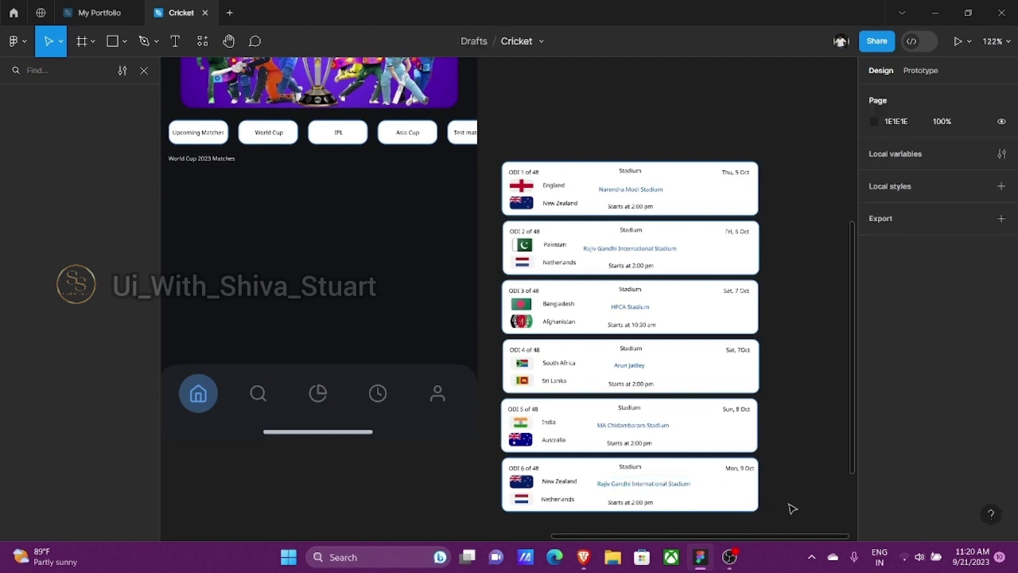
left_click_drag(792, 508, 498, 138)
key("ctrl+g")
right_click(618, 126)
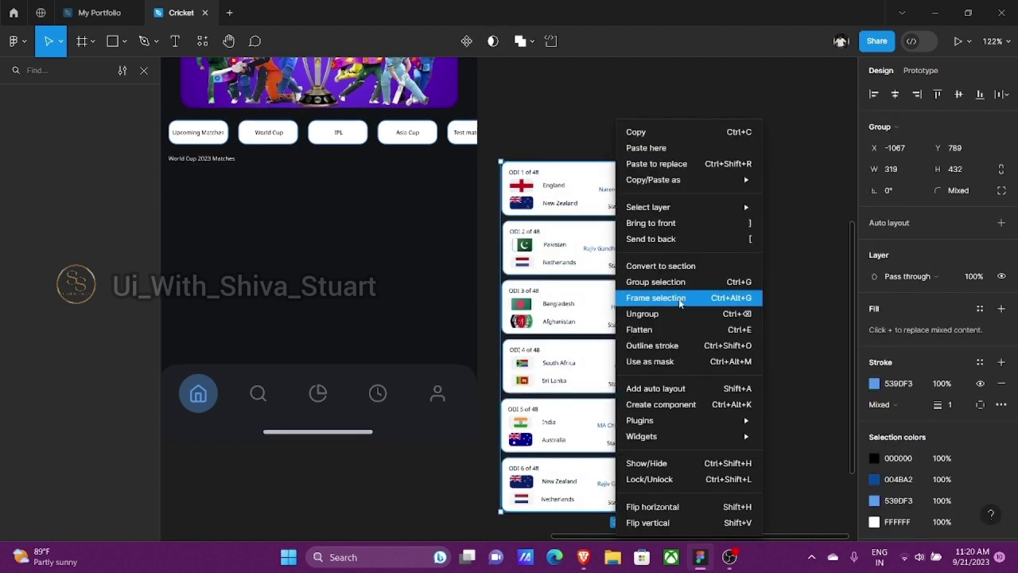
left_click(680, 299)
- Place the match cards frame below the "World Cup 2023 Matches" heading, centred horizontally on the home screen at Y 507
left_click_drag(512, 159, 203, 174)
left_click(896, 96)
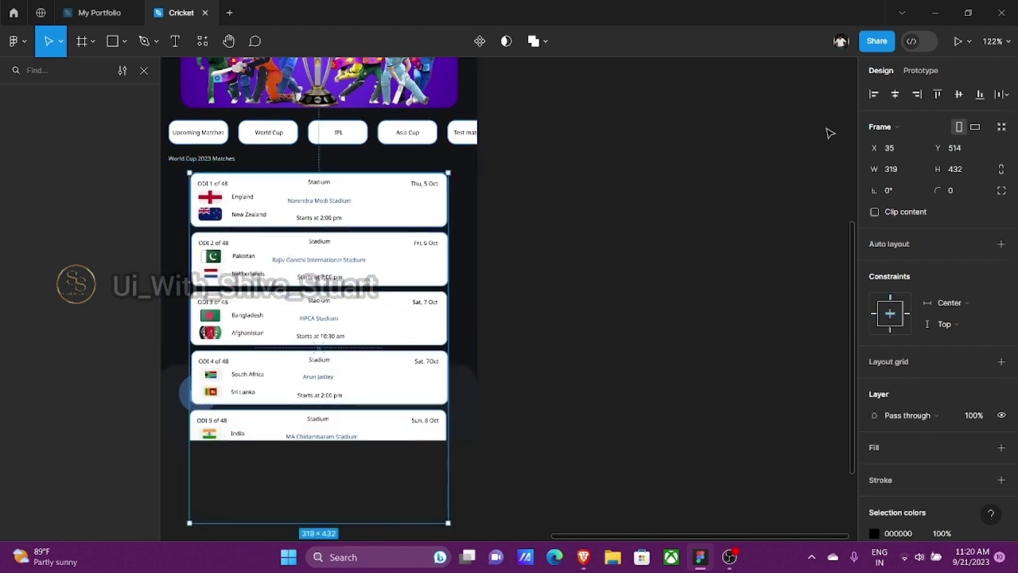
key("Up")
key("Up")
key("Up")
key("Up")
key("Up")
key("Up")
key("Up")
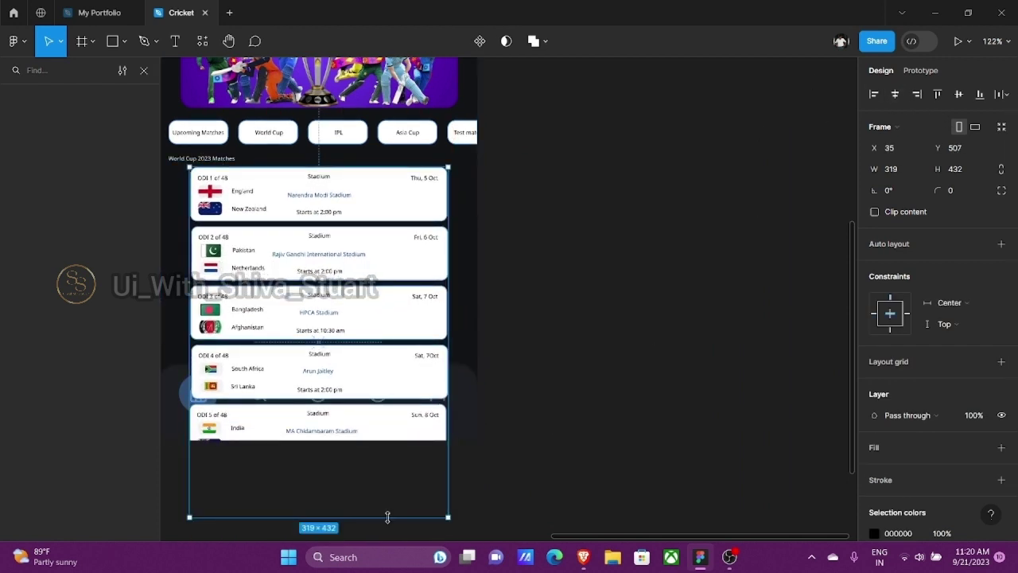
- Shorten the match cards frame to about 241 high so it ends above the navigation bar, and clip its content
left_click_drag(387, 517, 437, 355)
left_click(875, 211)
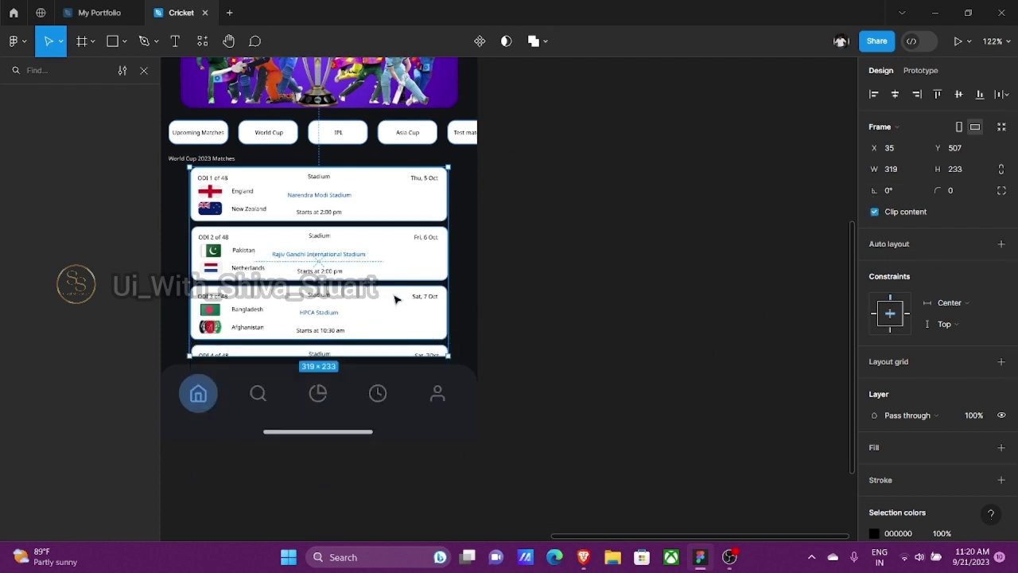
left_click_drag(373, 356, 374, 363)
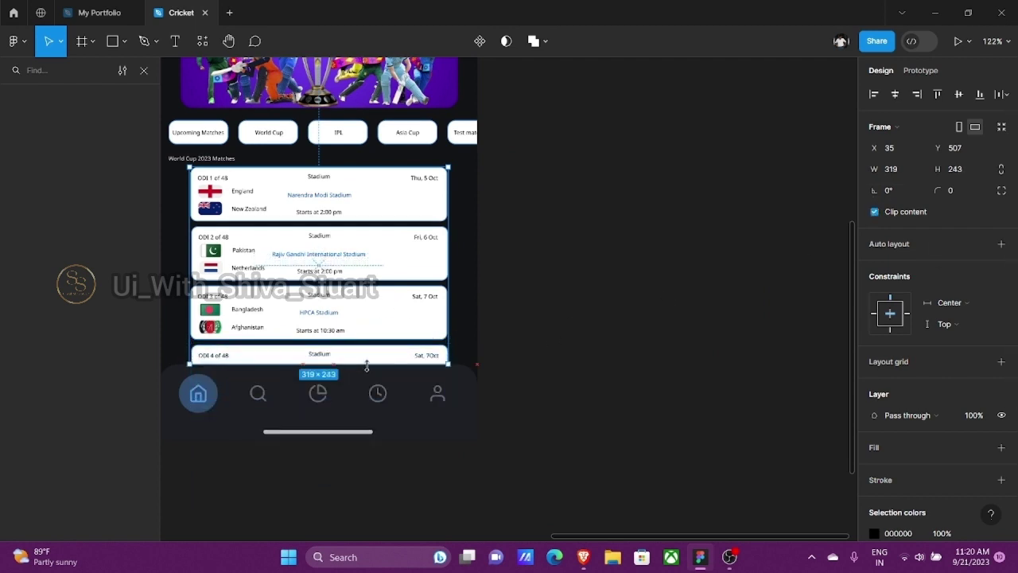
left_click(697, 254)
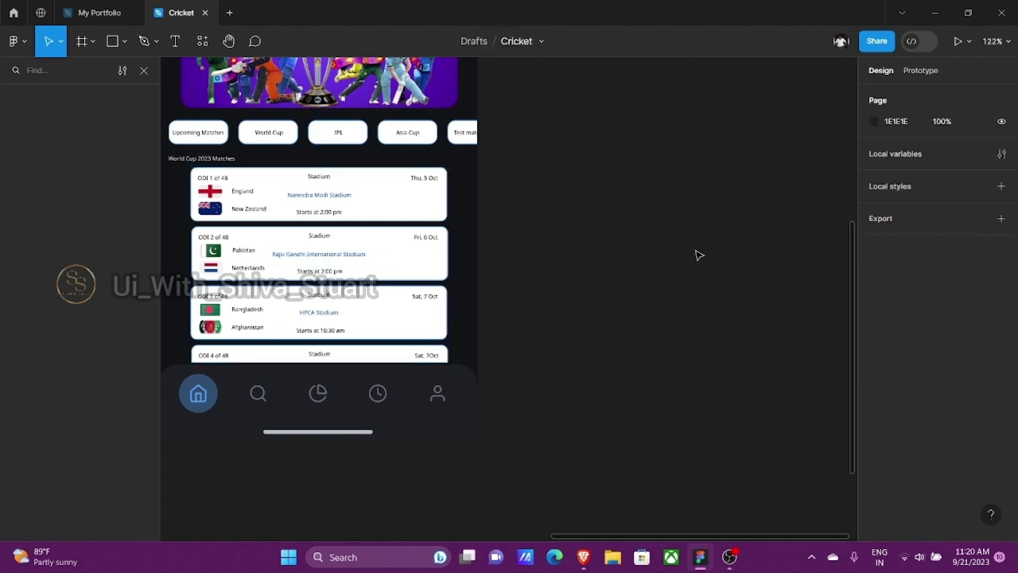
- Set the match cards frame's prototype overflow scrolling to Vertical
left_click(299, 307)
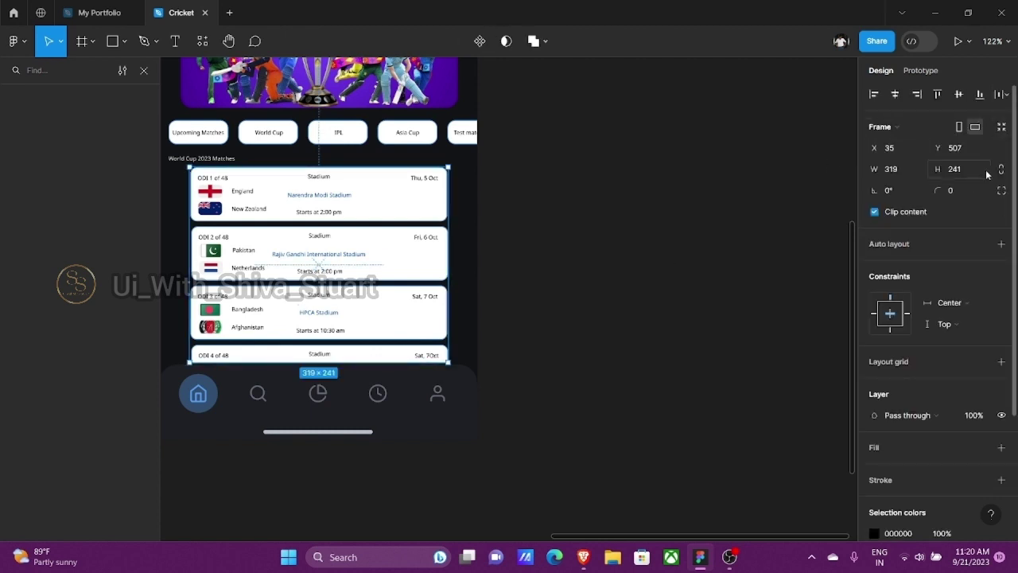
left_click(921, 70)
left_click(953, 173)
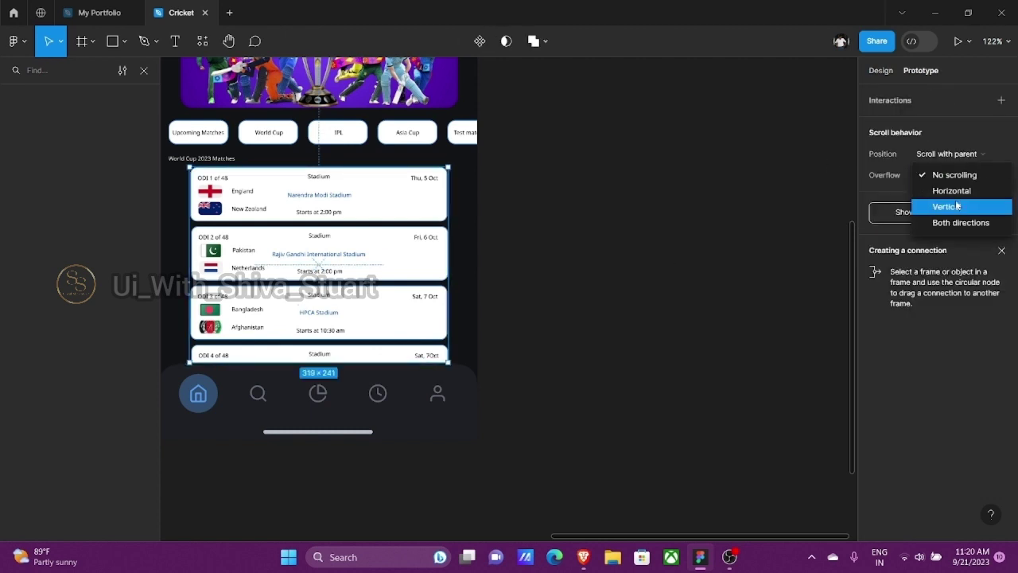
left_click(956, 206)
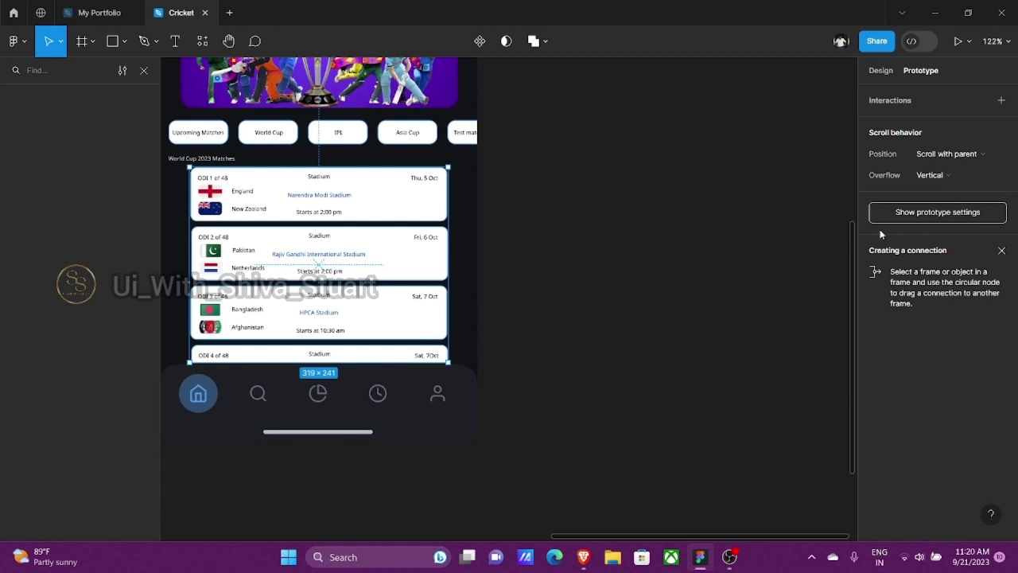